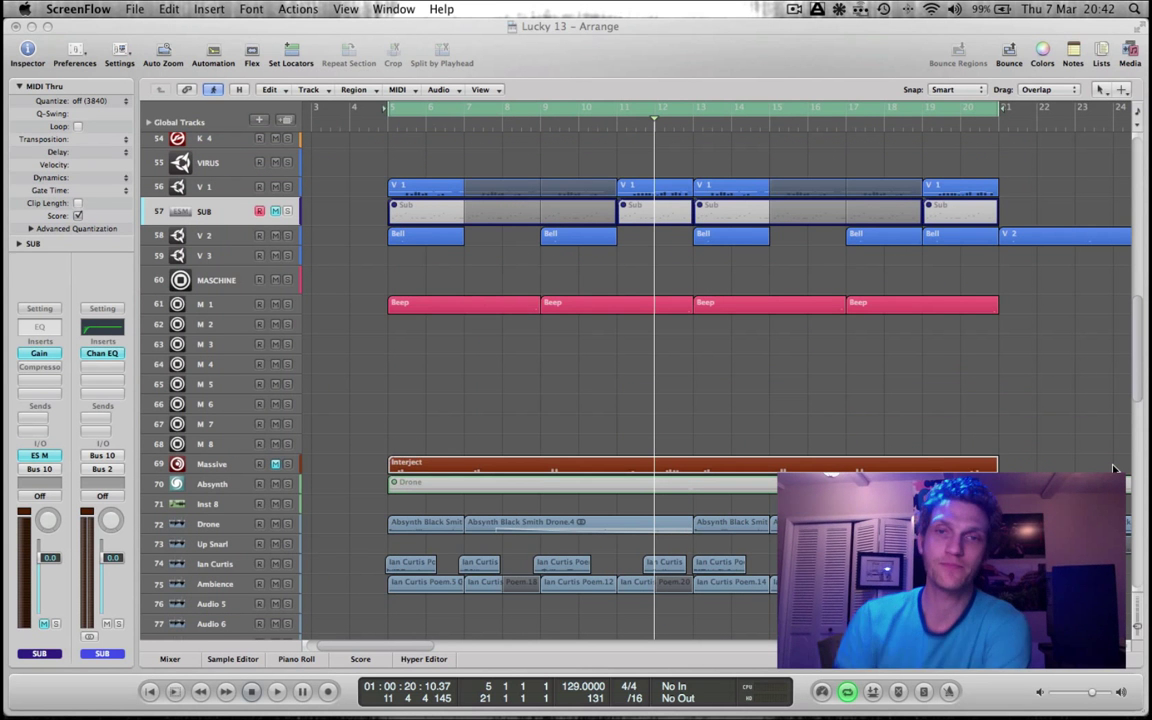
- Bring Logic to the front, start Lucky 13 playing, and show its Mixer window
left_click(684, 57)
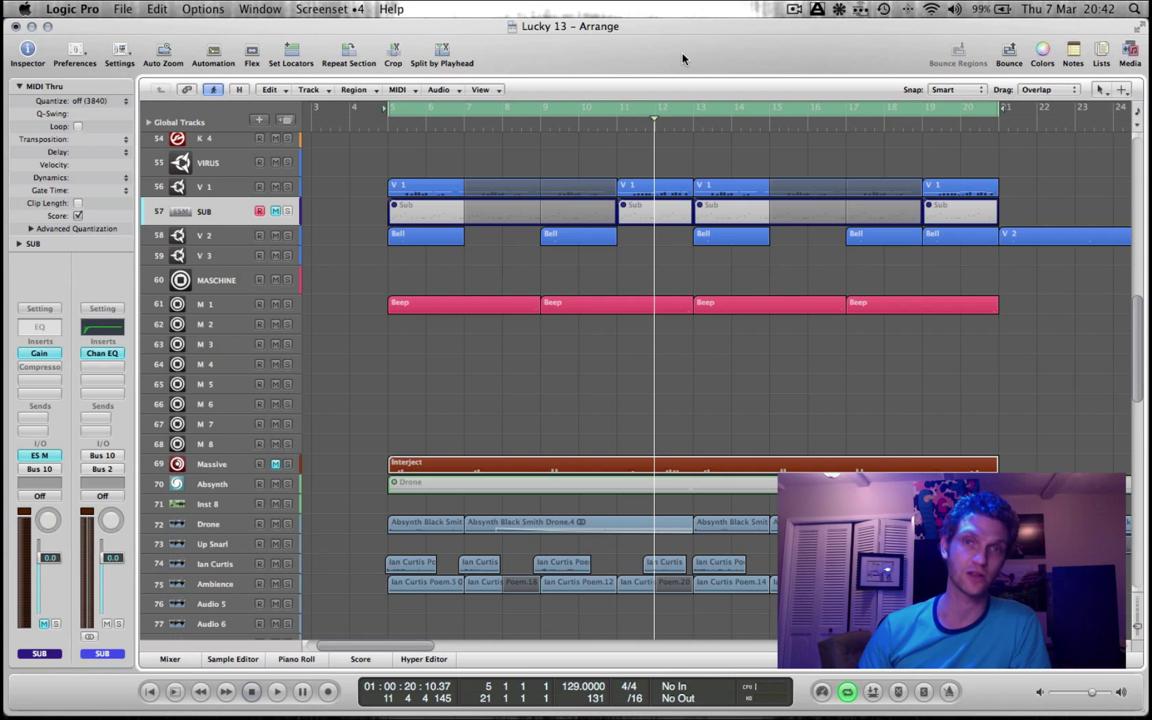
key("space")
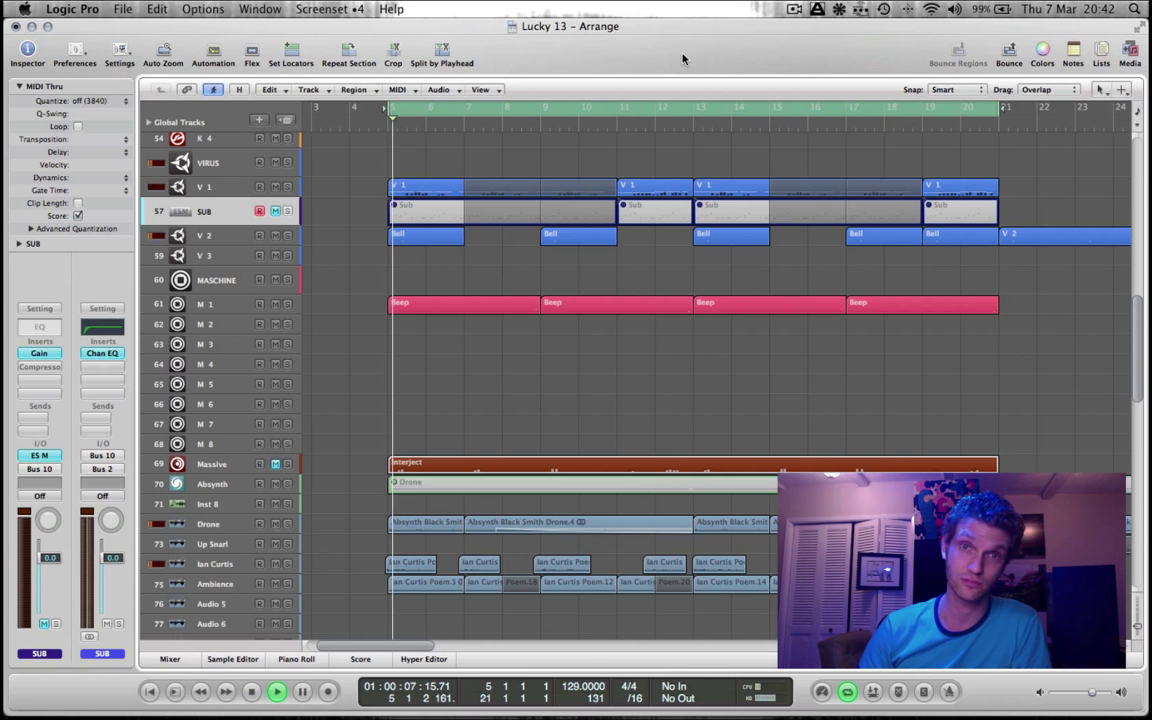
key("super+grave")
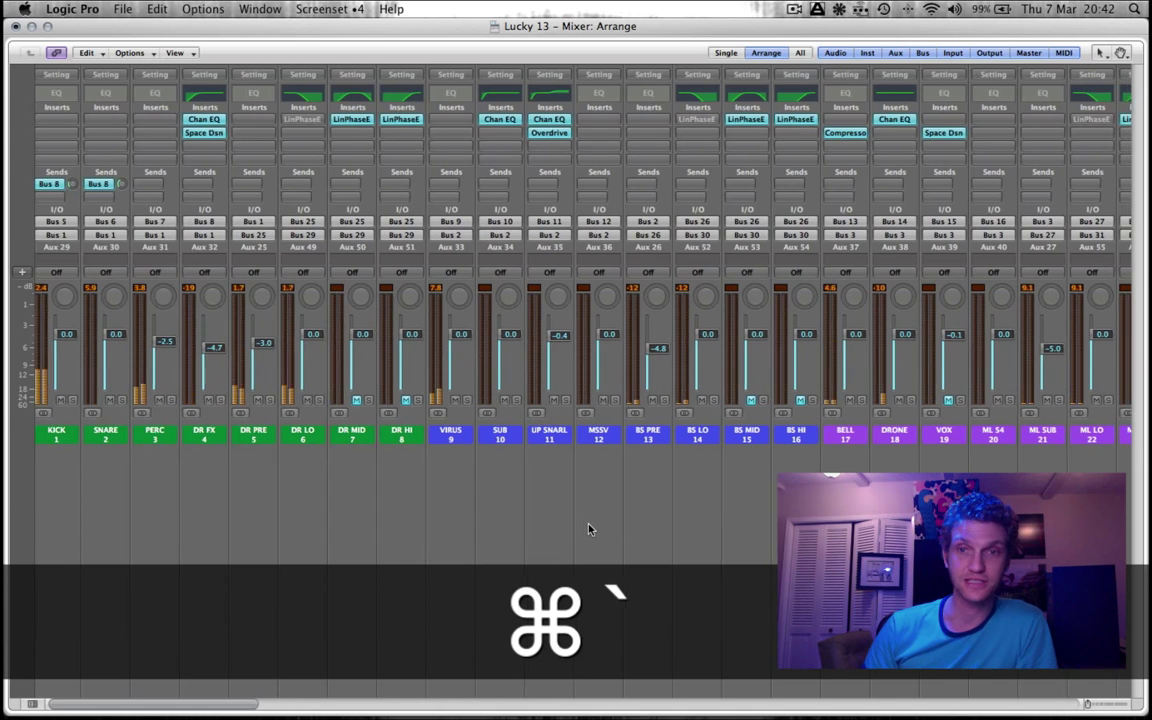
- Scroll the mixer to the ReWire aux strips and select only the Kick channel
scroll(588, 530, "right", 10)
scroll(588, 530, "right", 10)
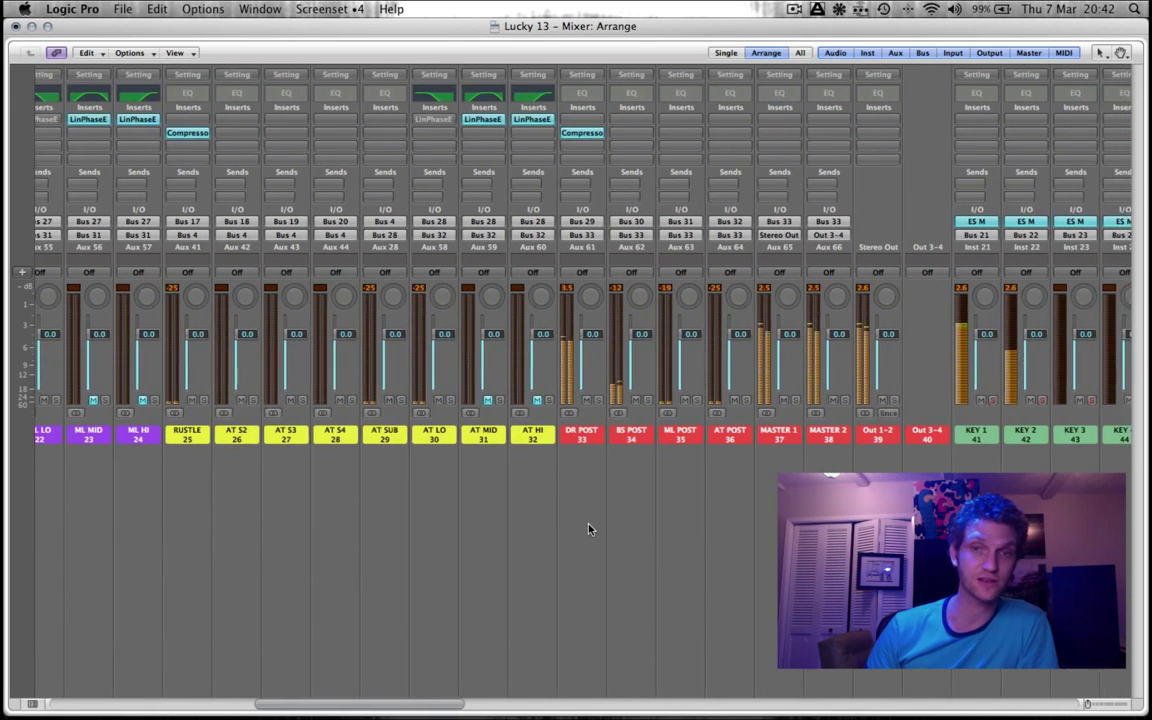
scroll(588, 530, "right", 15)
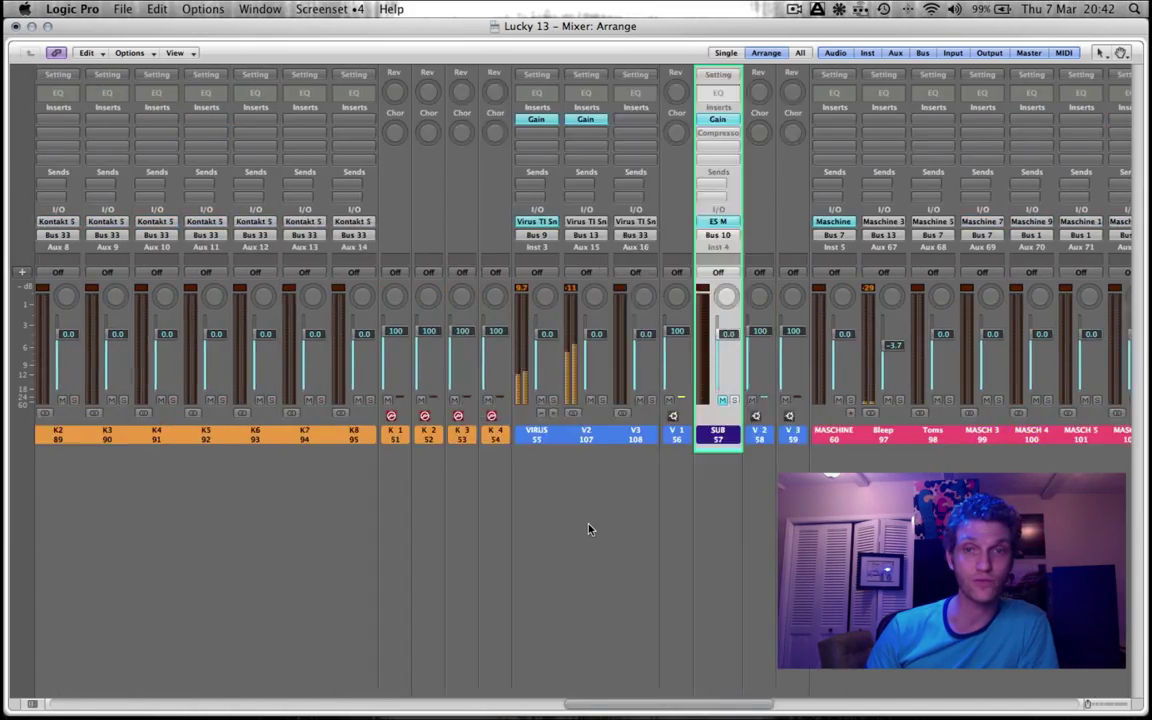
scroll(588, 530, "right", 5)
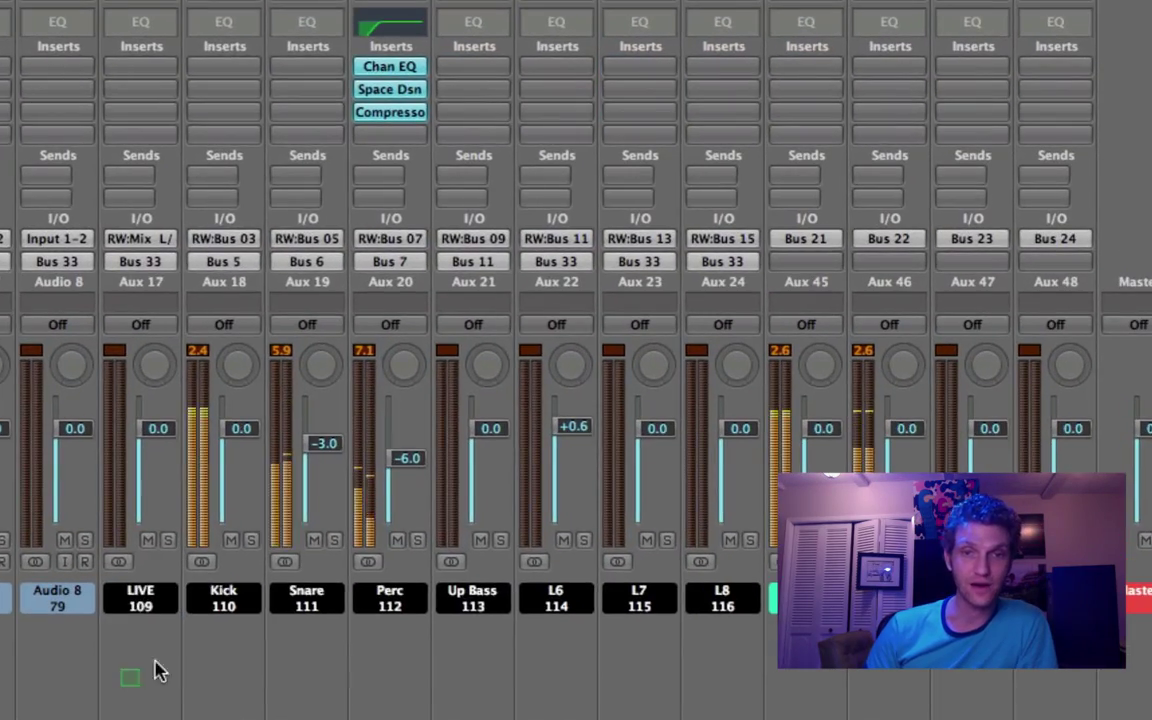
left_click_drag(157, 670, 728, 586)
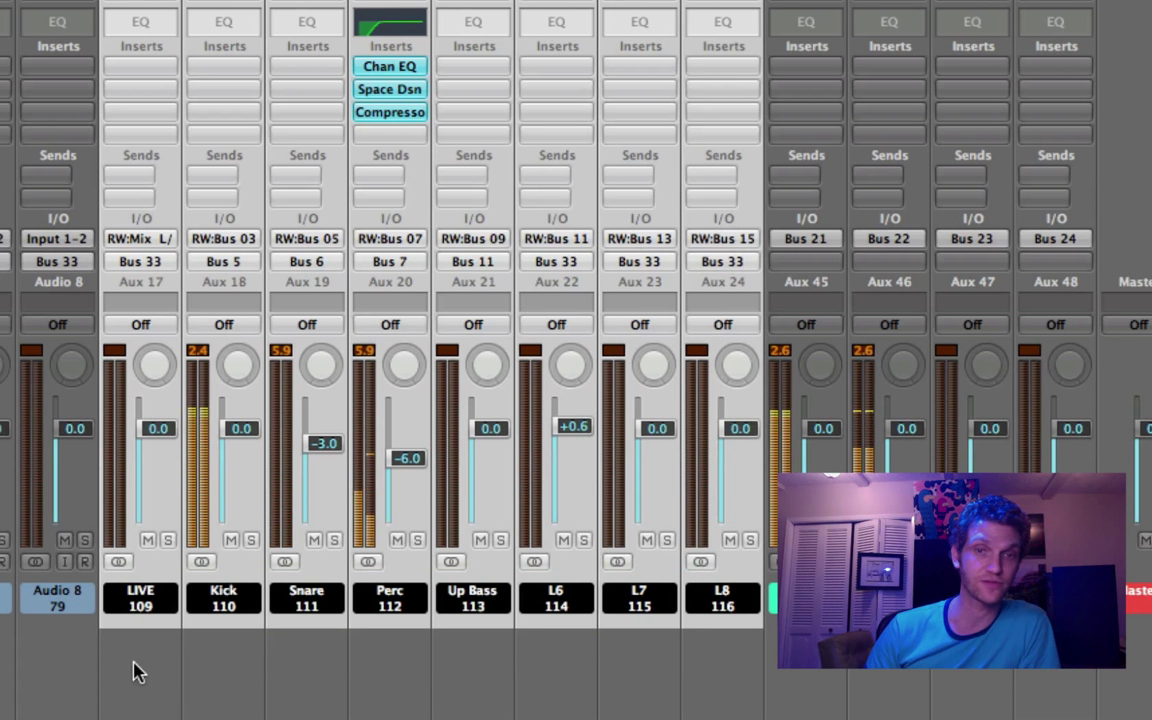
left_click(211, 681)
left_click_drag(208, 700, 245, 572)
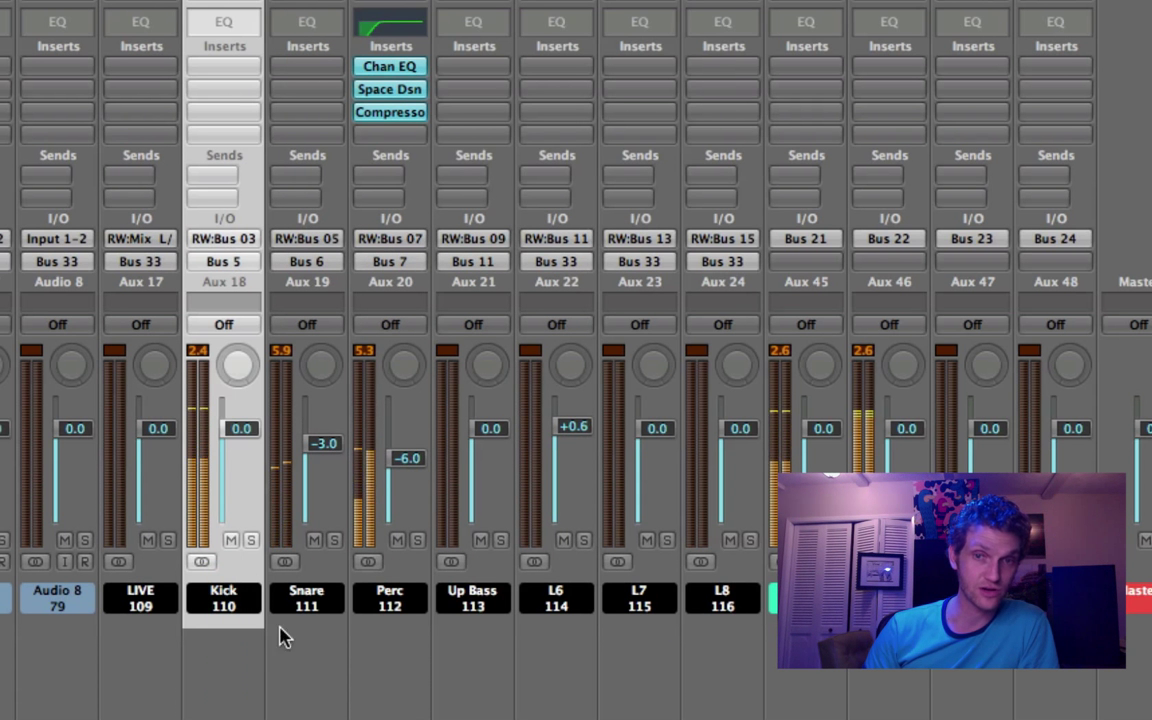
- Toggle solo across Kick, Snare and Perc, ending with Snare and Perc soloed
left_click(251, 540)
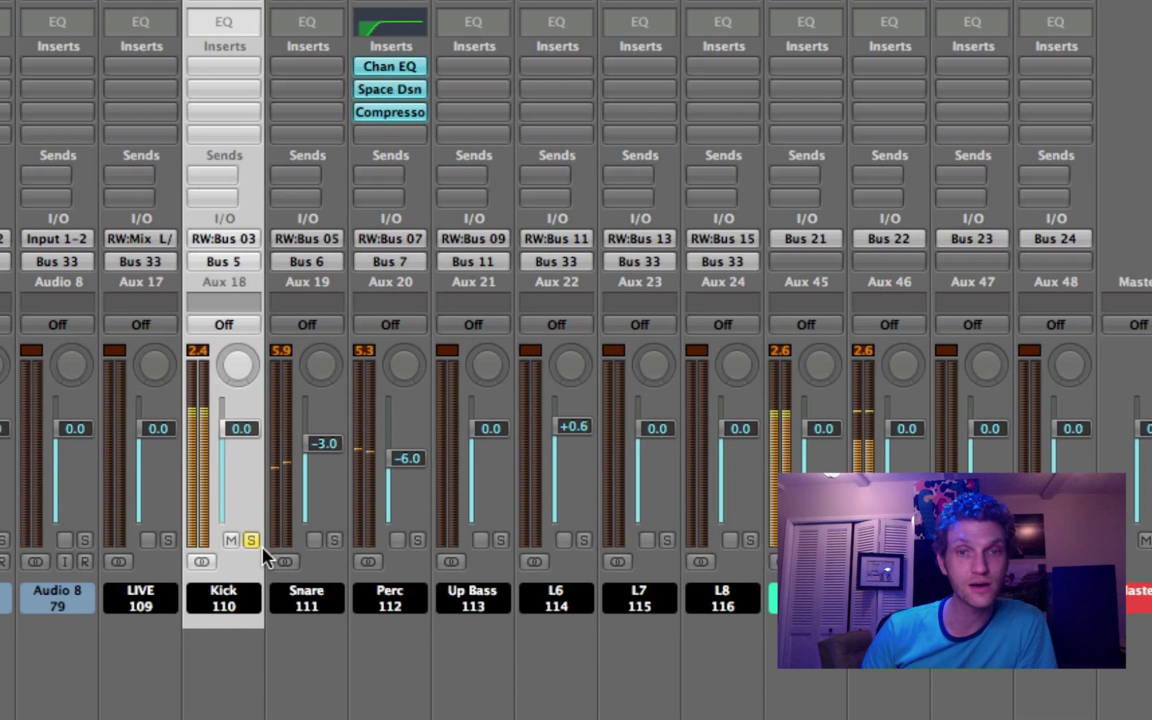
left_click(334, 540)
left_click(251, 540)
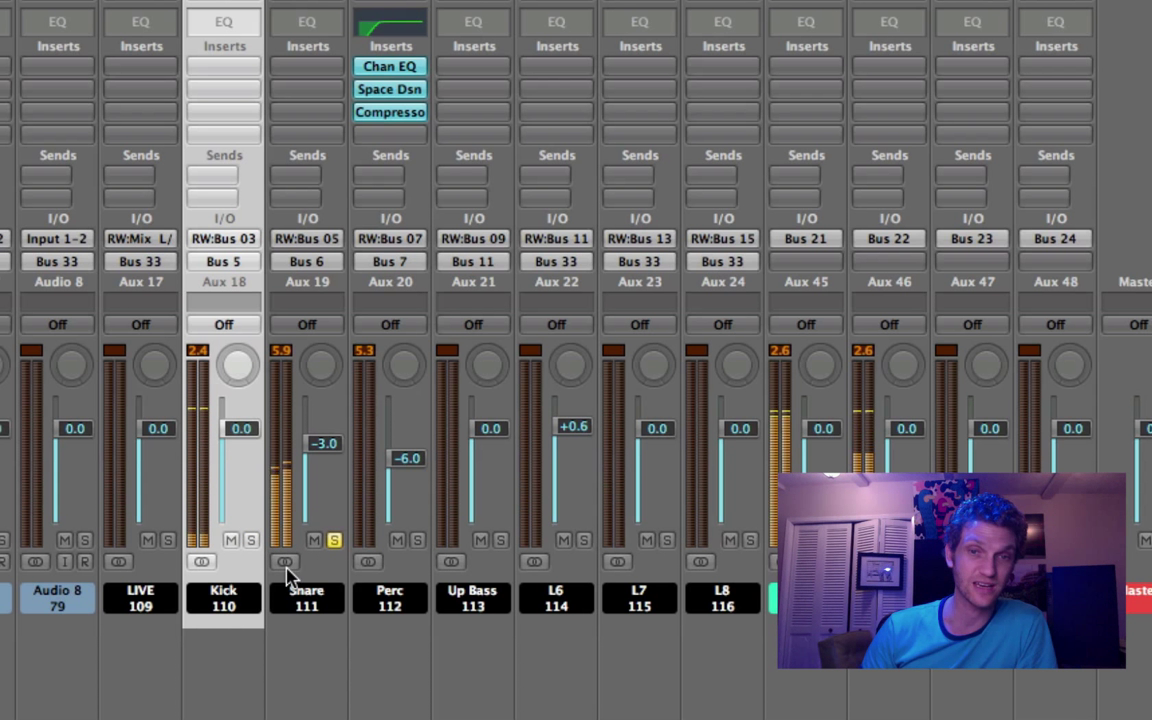
left_click(418, 541)
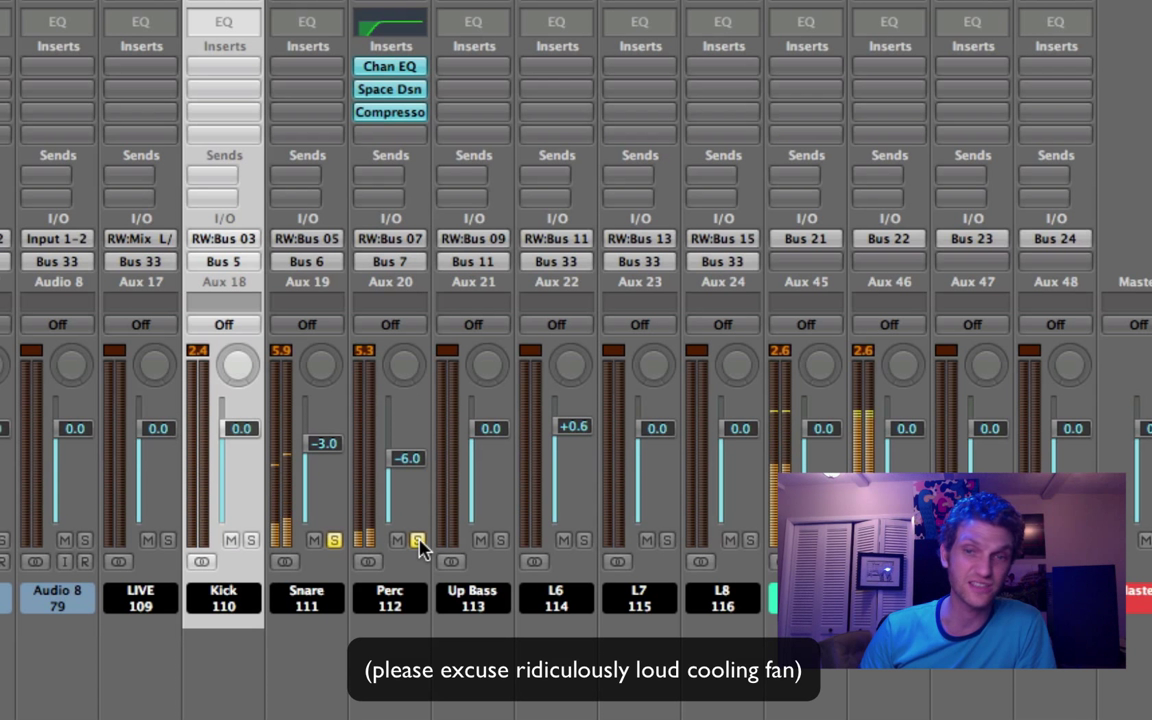
left_click(334, 540)
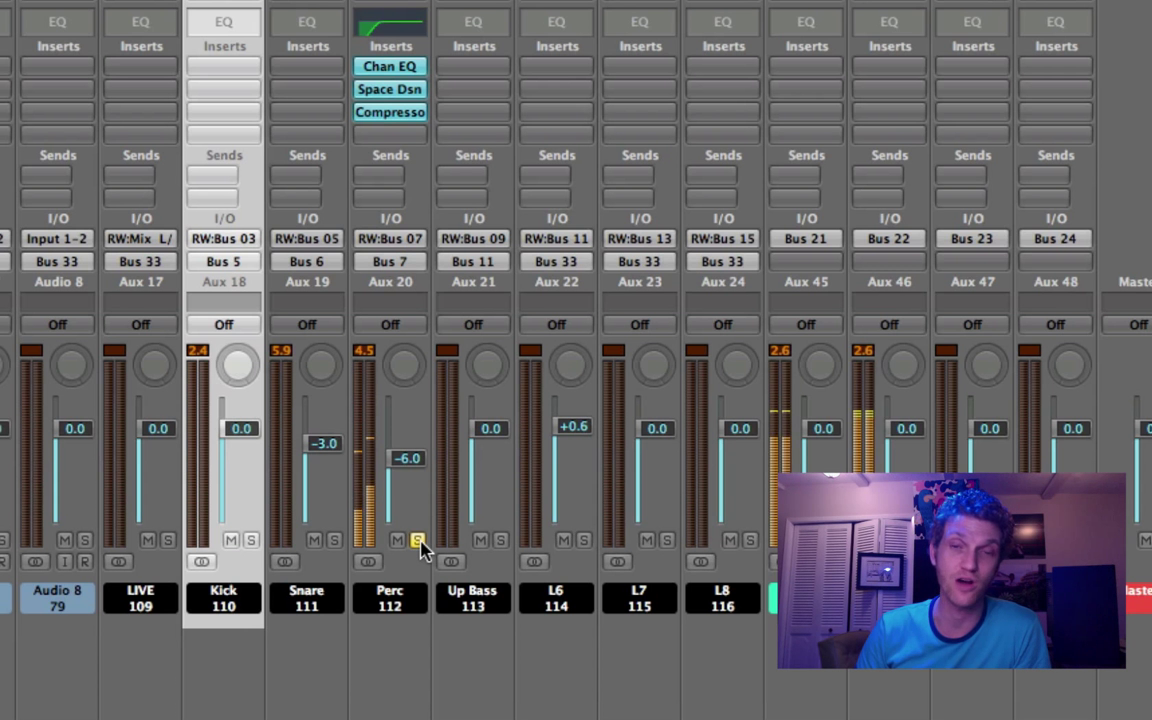
left_click(334, 541)
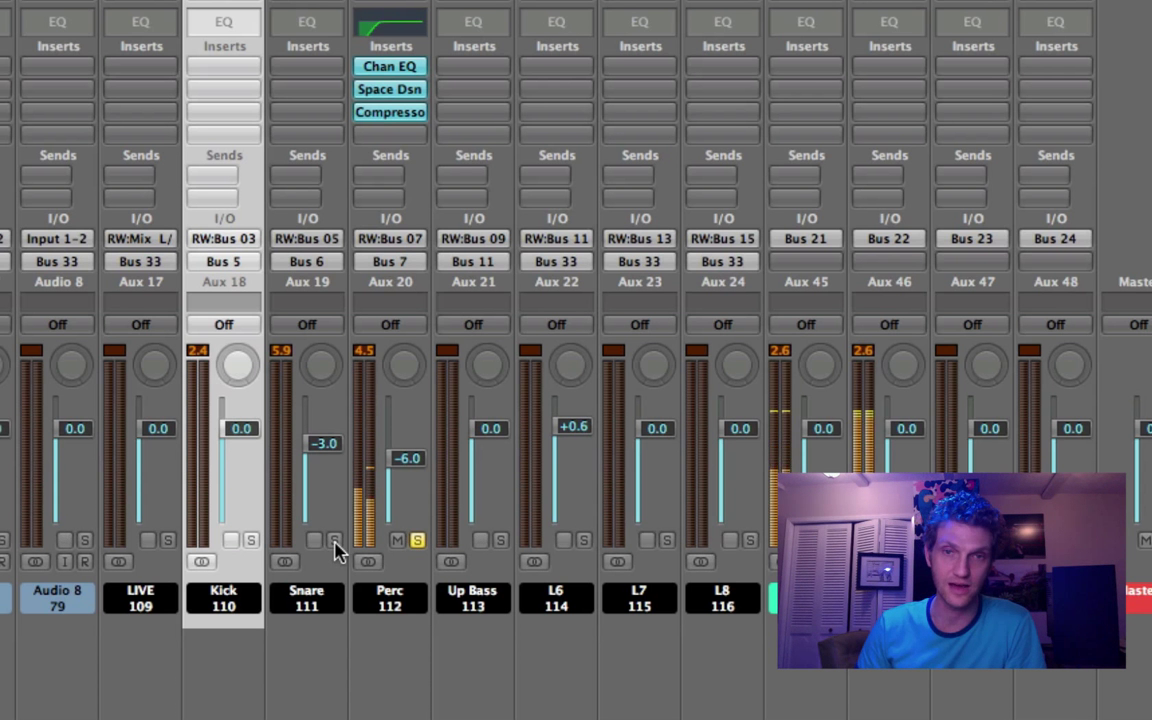
left_click(253, 541)
key("super+Tab")
key("super+Tab")
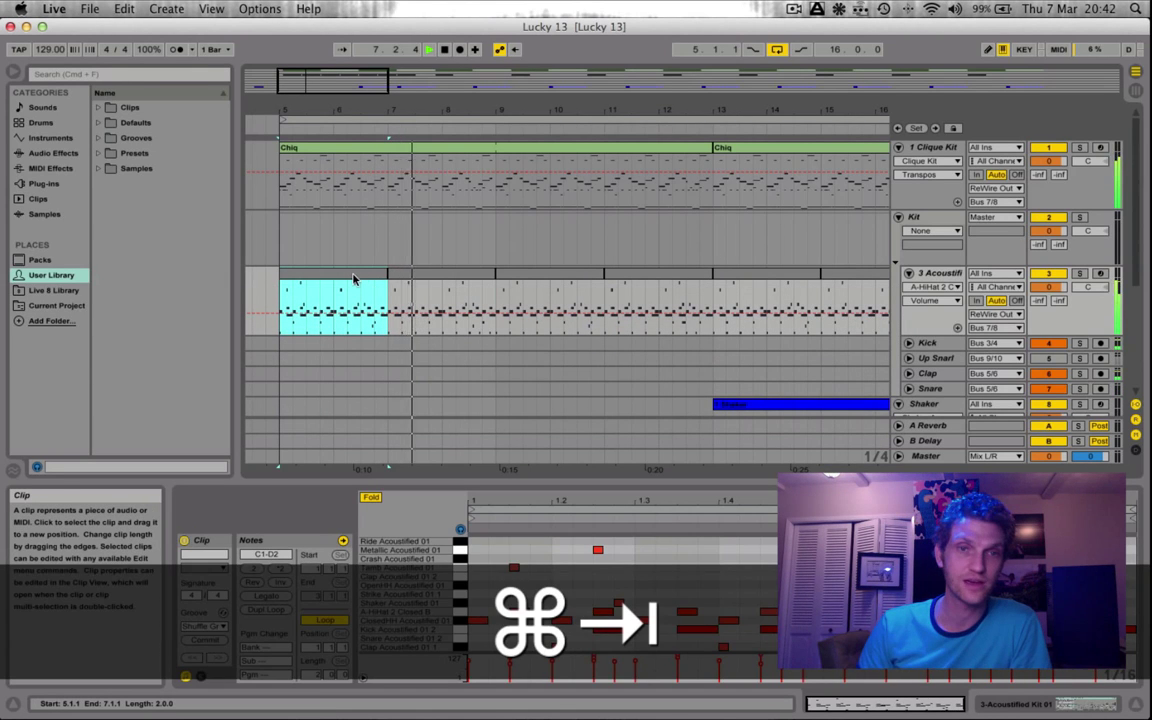
left_click(440, 300)
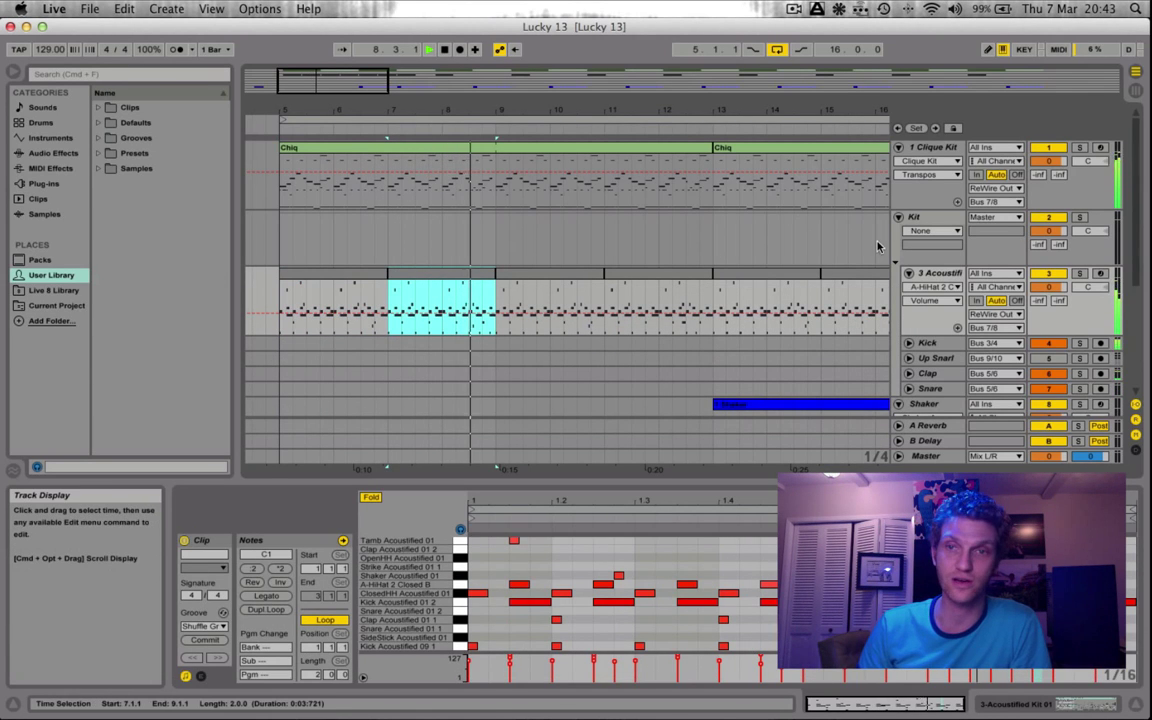
left_click(935, 345)
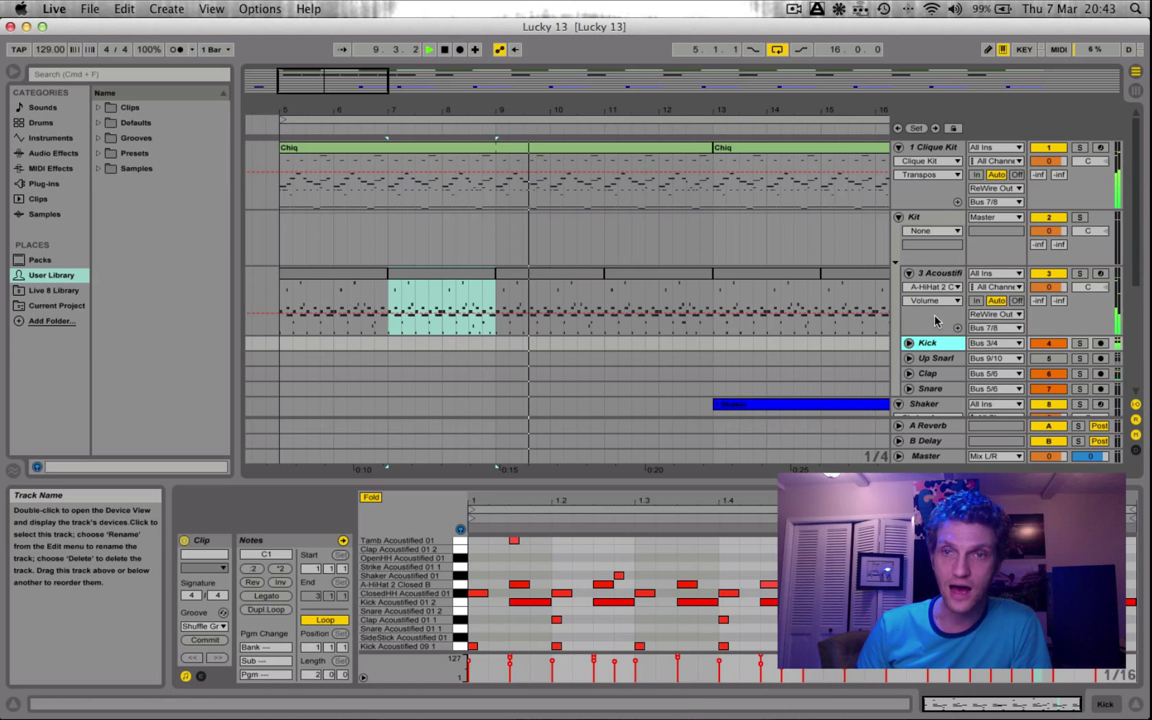
left_click(928, 273)
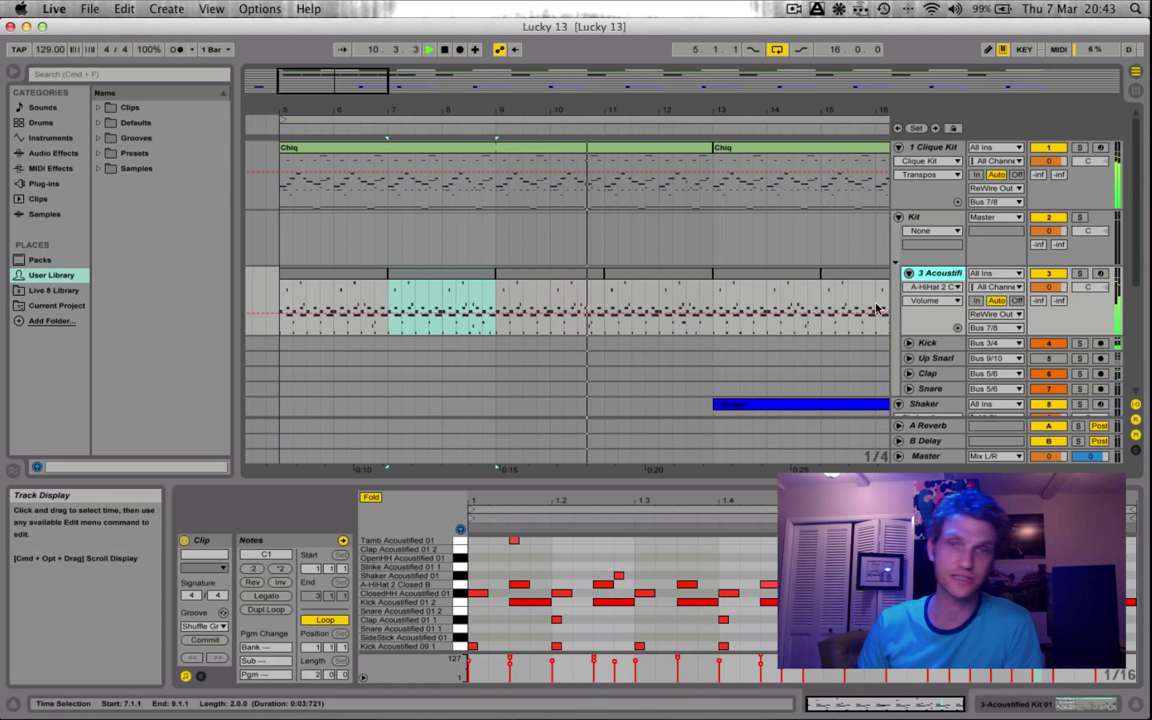
left_click(926, 345)
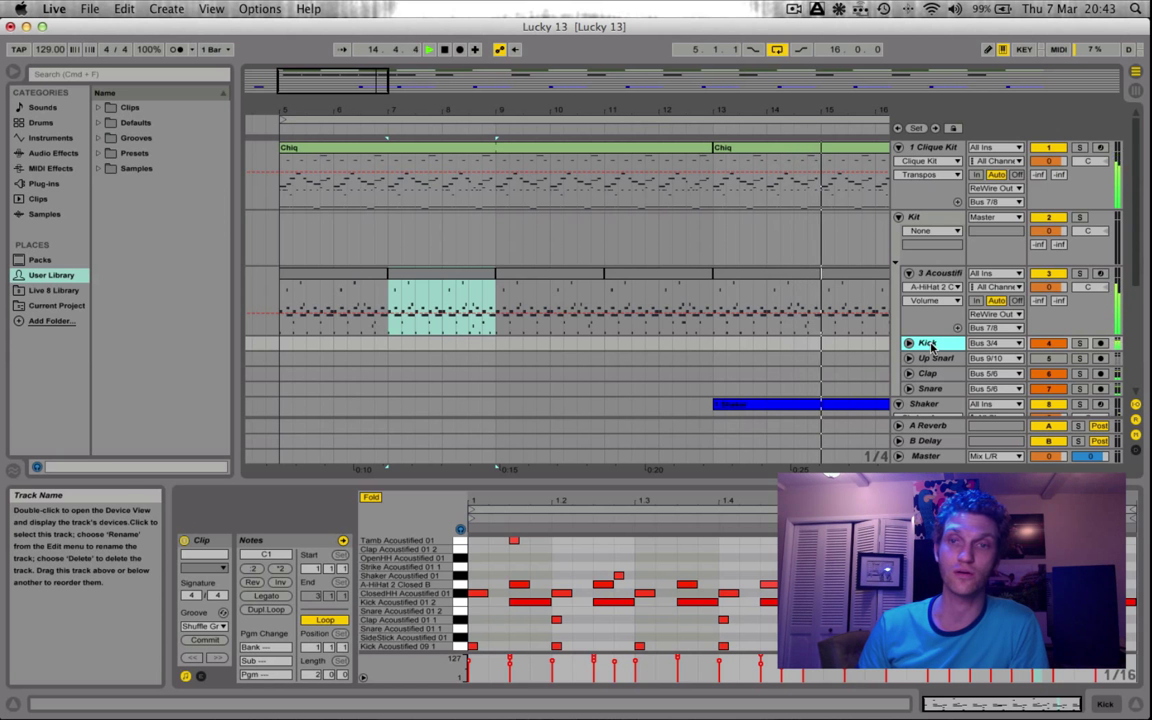
key("shift+Tab")
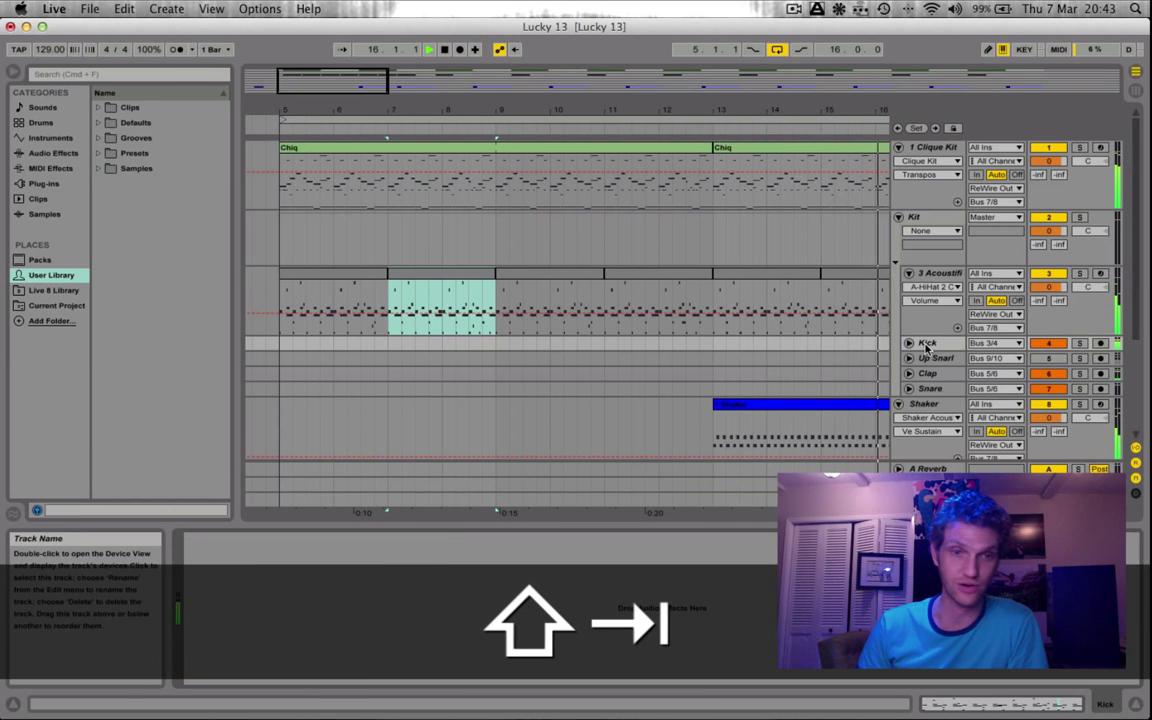
key("shift+Tab")
left_click(845, 268)
key("shift+Tab")
key("shift+Tab")
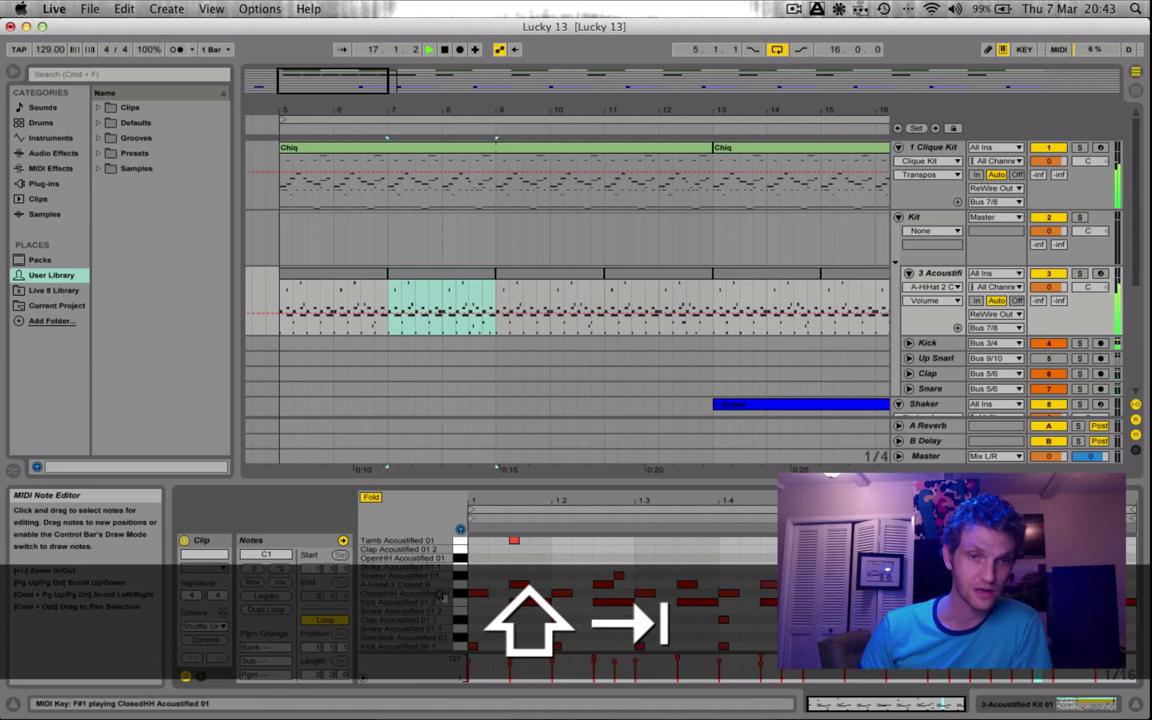
key("shift+Tab")
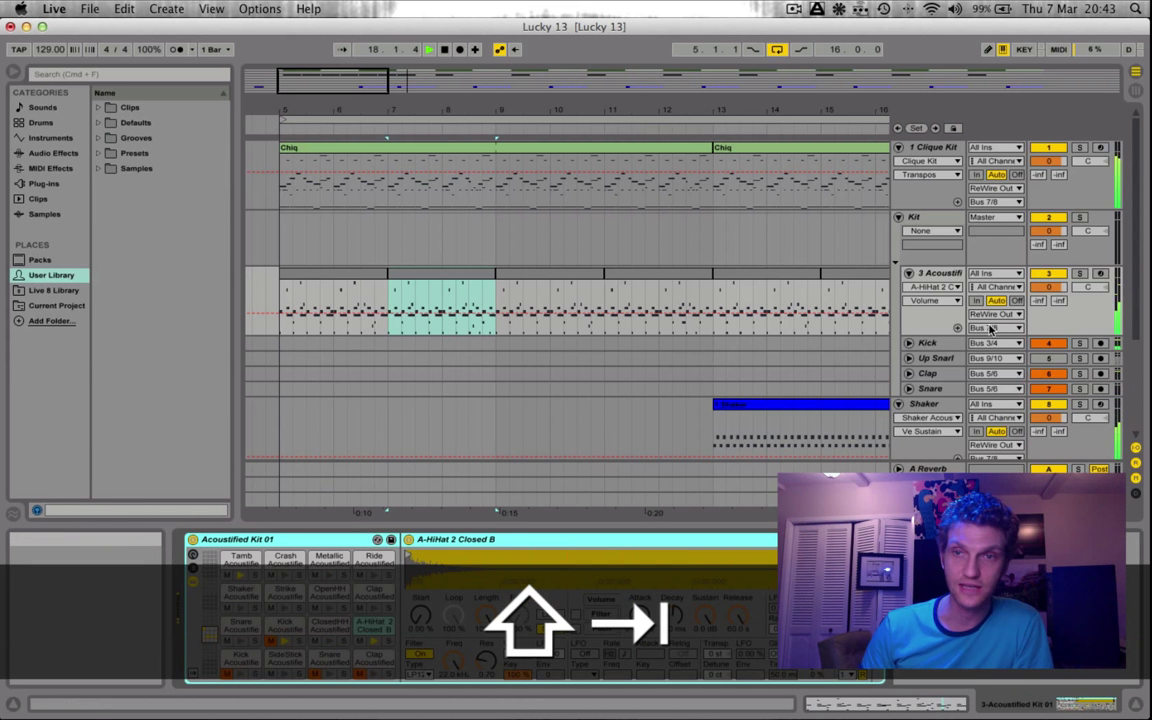
left_click(933, 344)
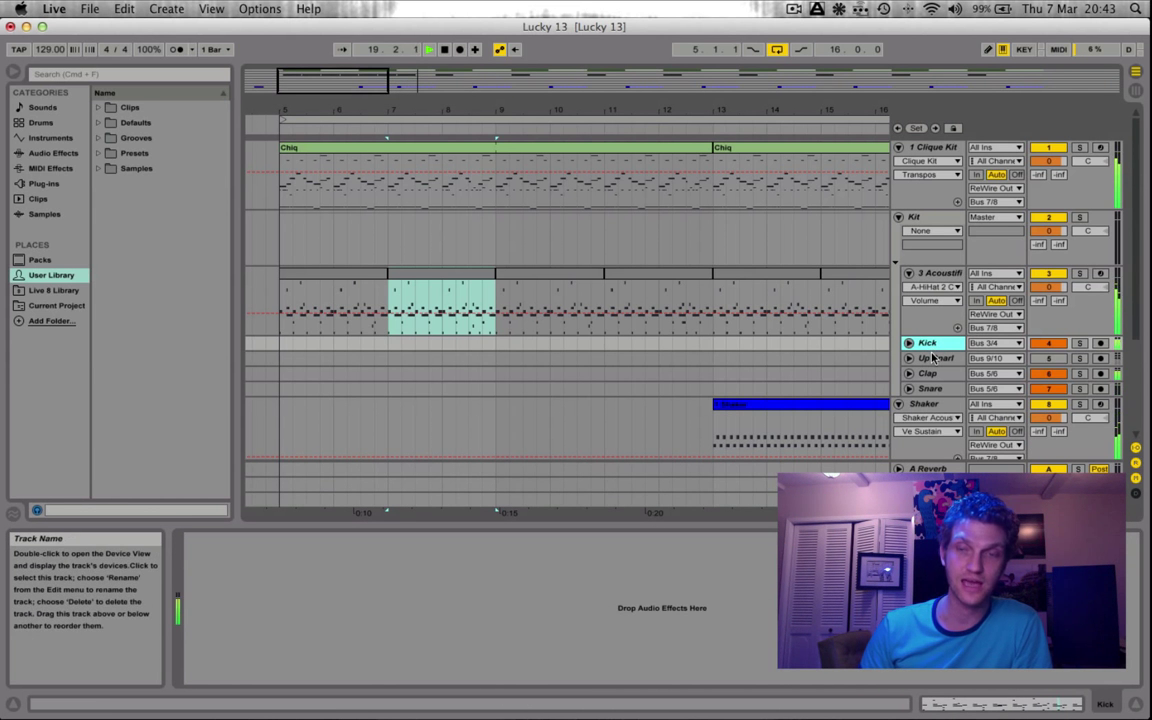
key("super+Tab")
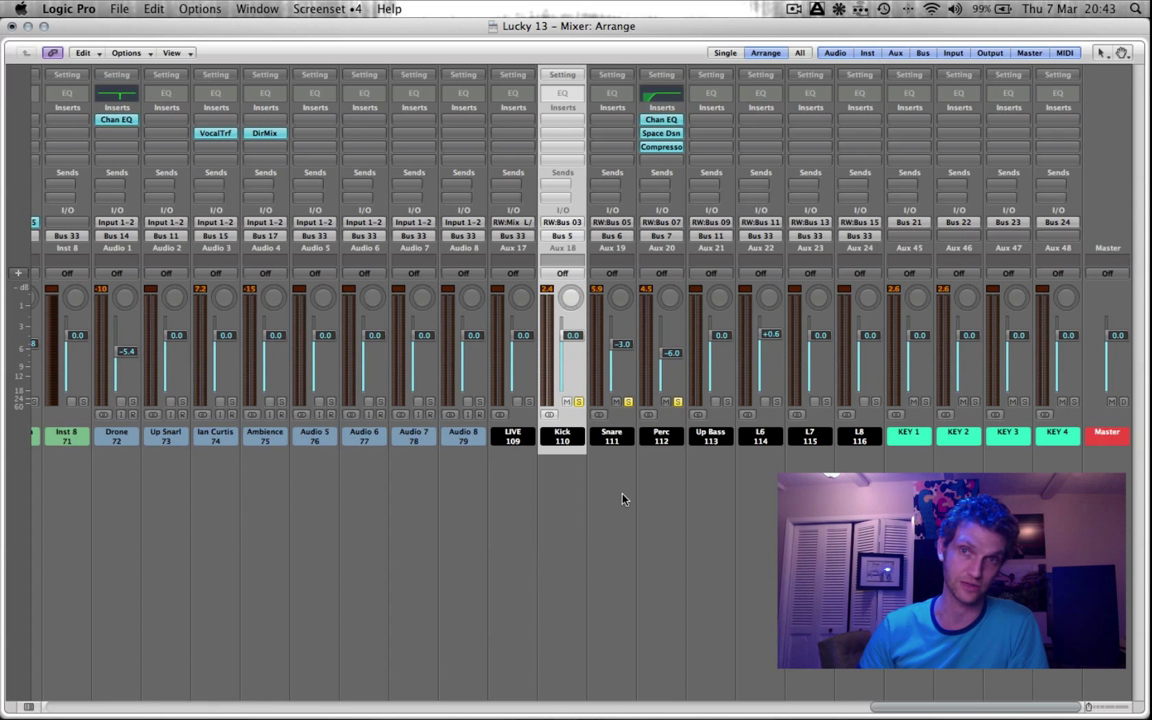
- Quit Ableton Live without saving its changes
key("super+Tab")
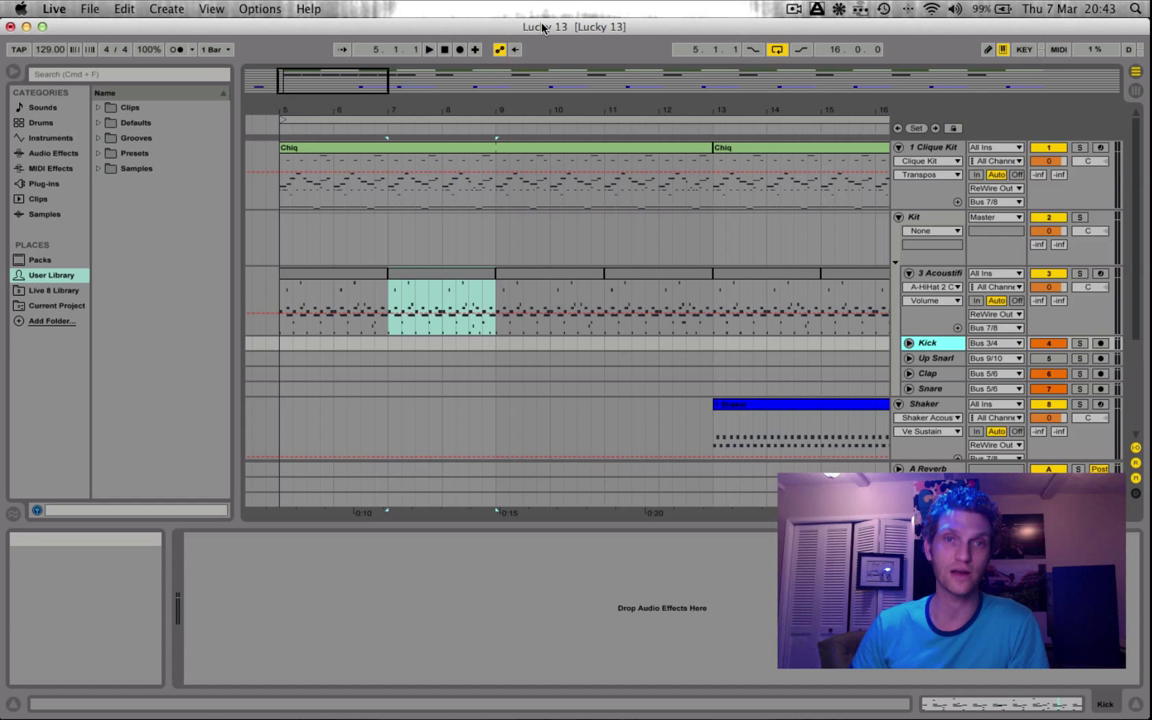
key("super+q")
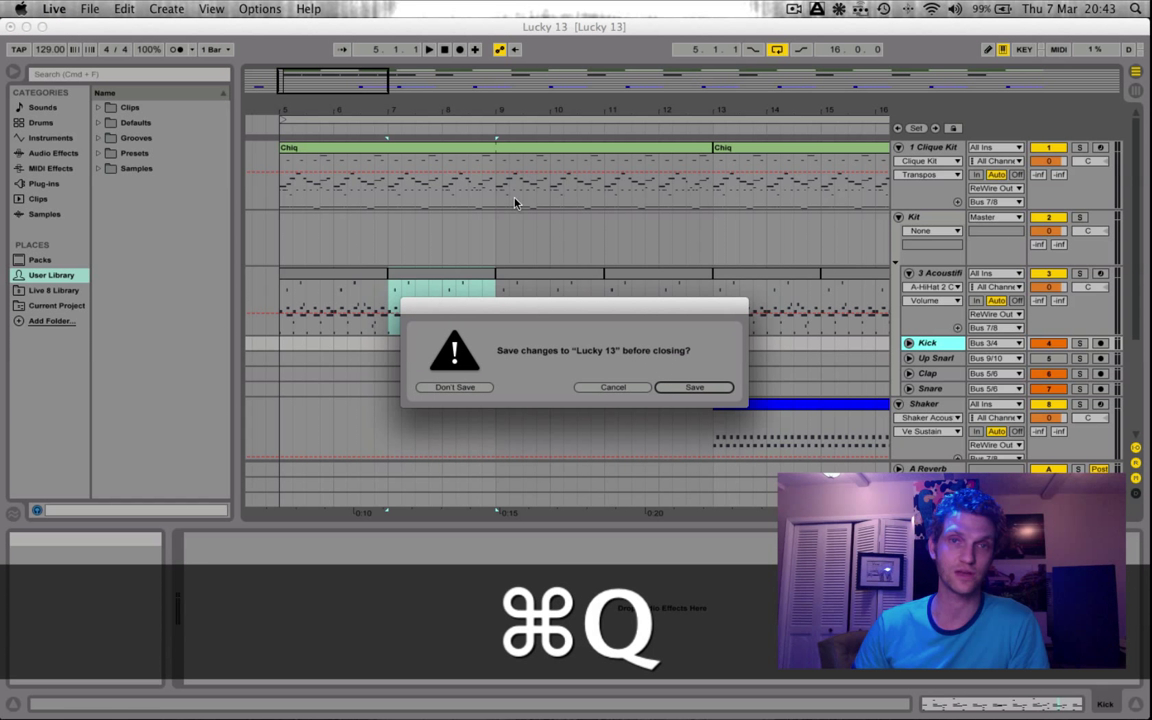
left_click(433, 390)
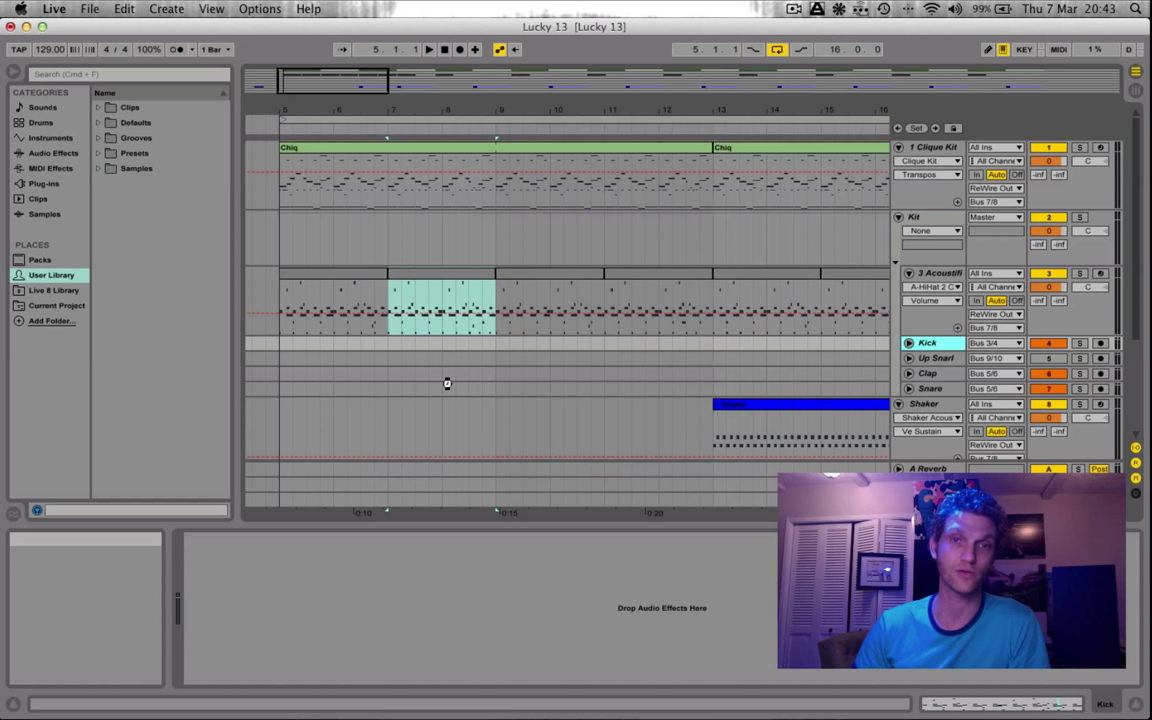
- Quit Logic Pro, discarding the Lucky 13 changes
key("super+Tab")
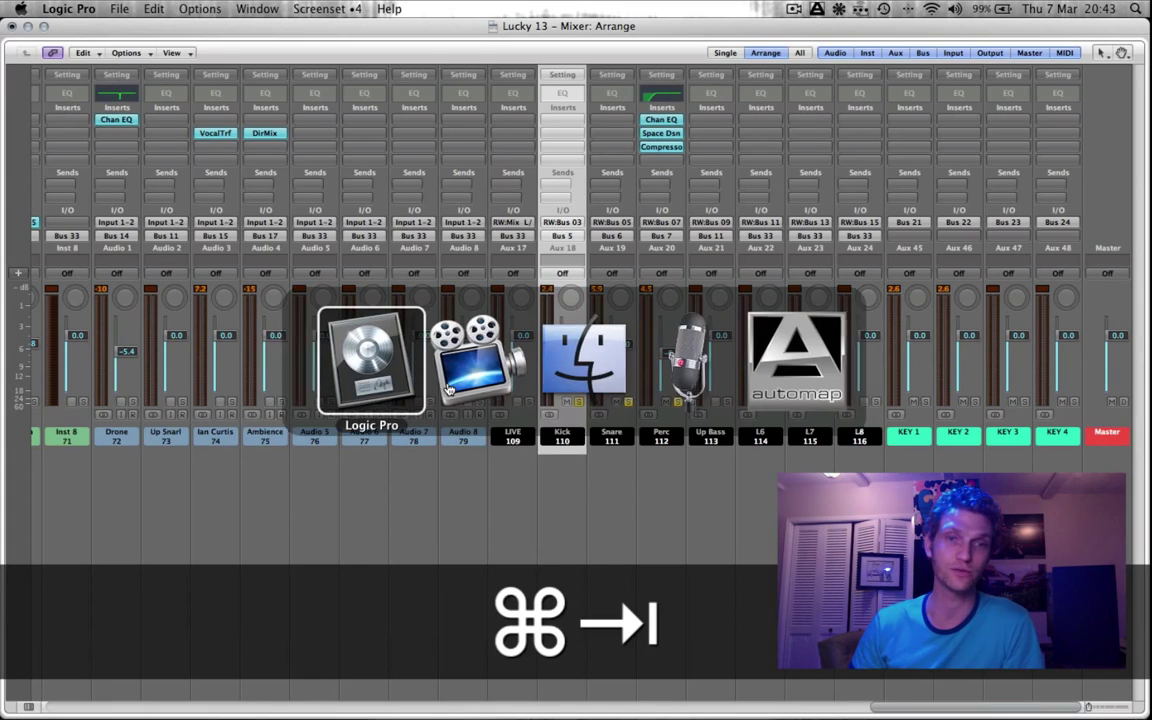
key("super+q")
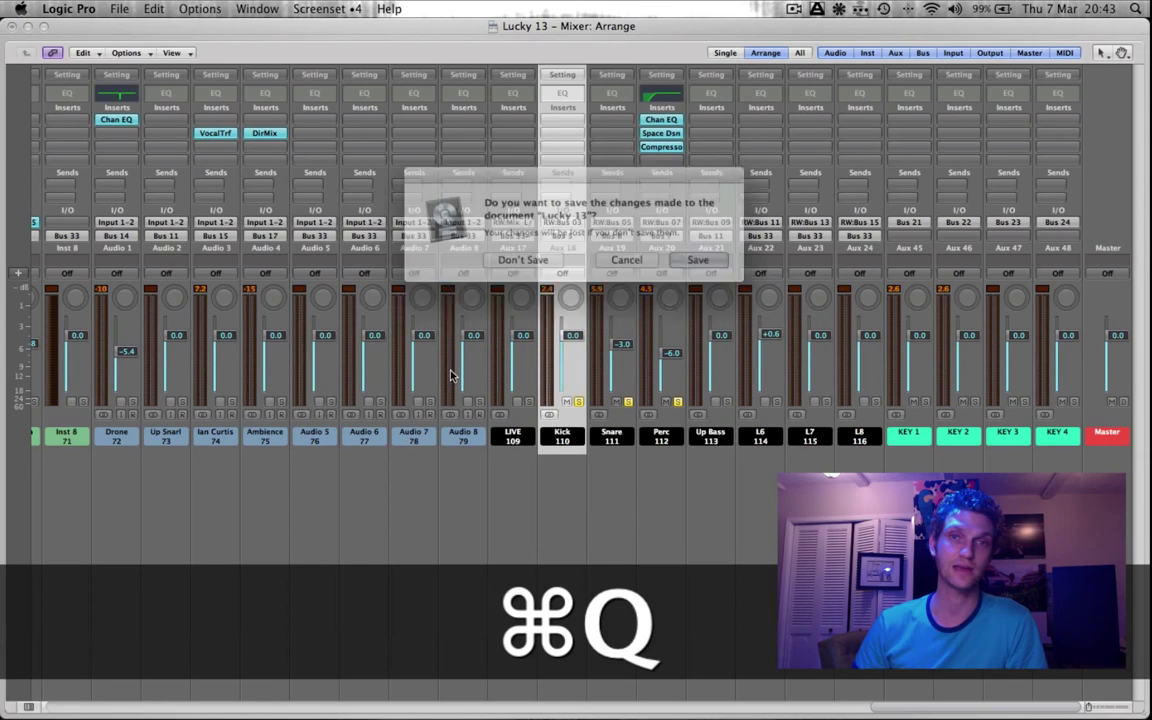
left_click(519, 262)
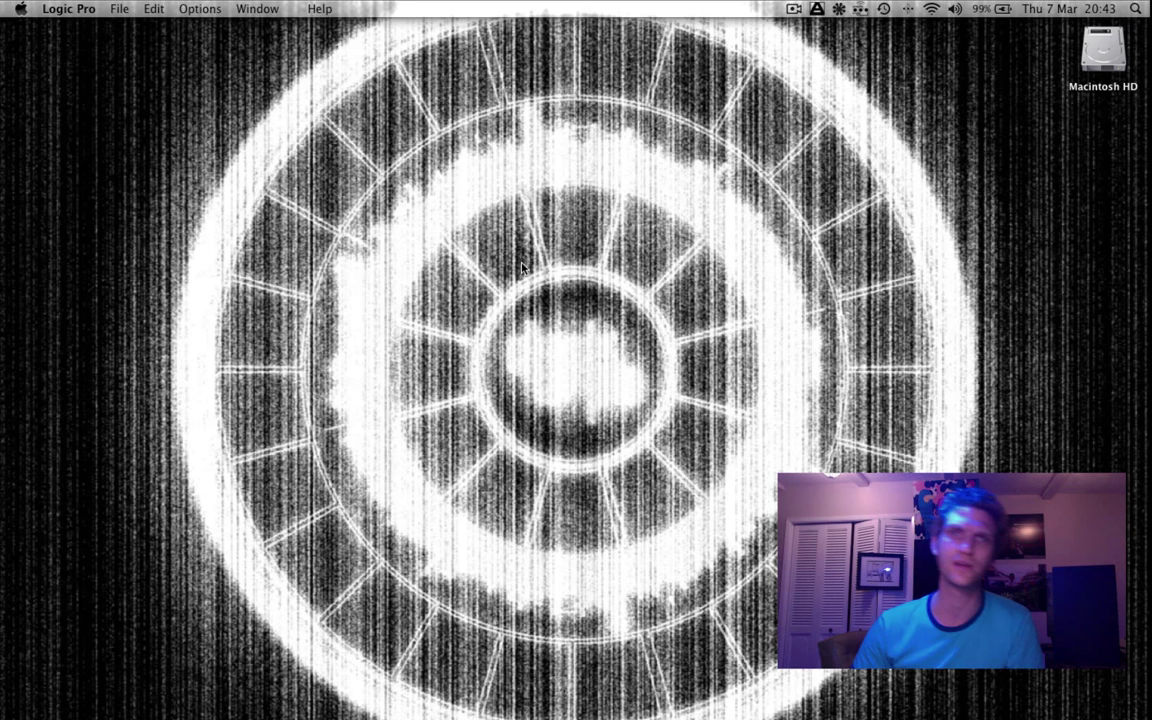
key("super+Tab")
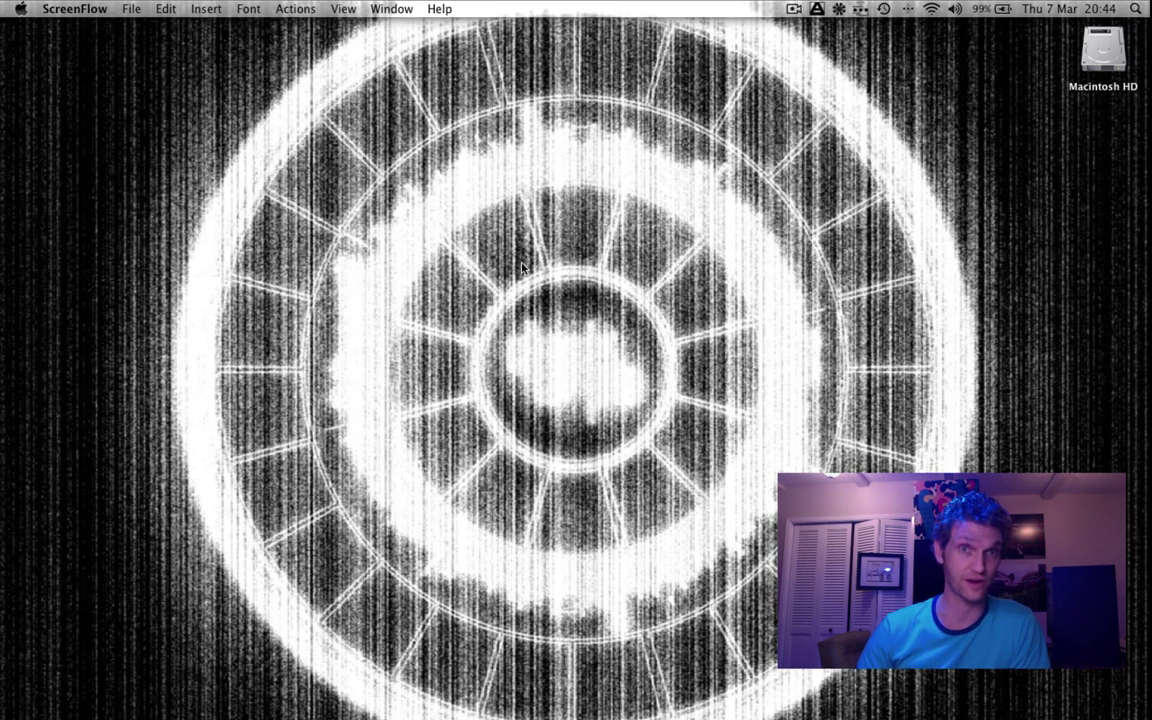
key("super+Tab")
key("super+shift+Tab")
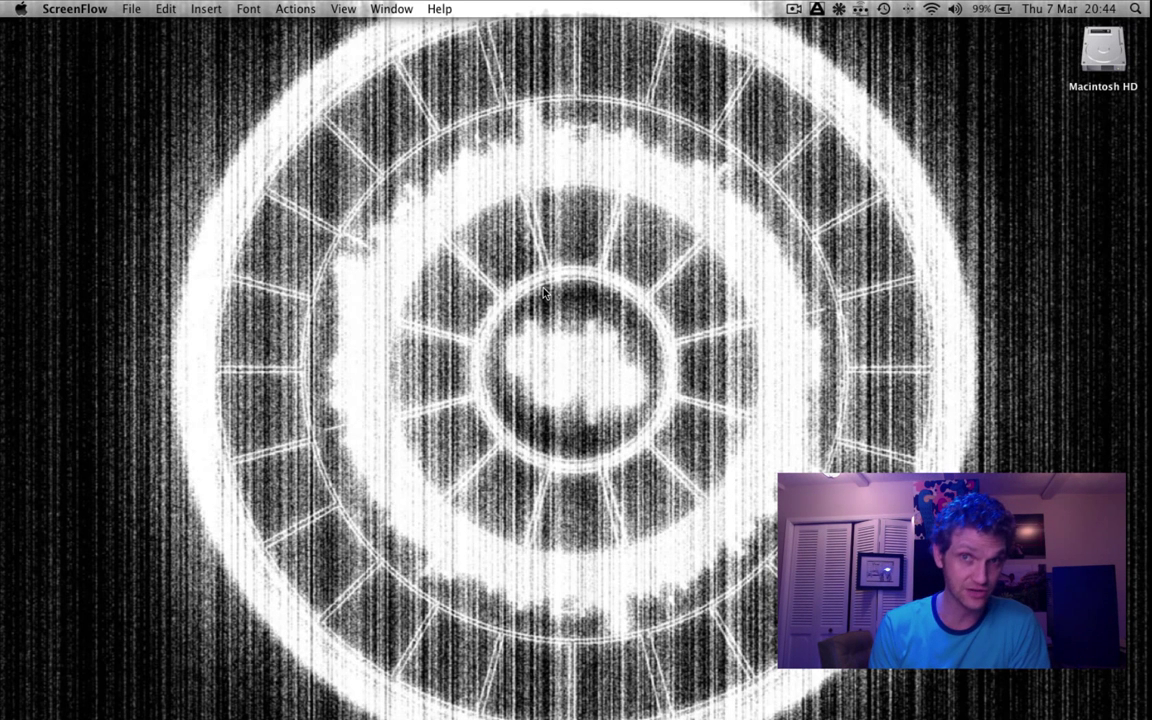
- Relaunch Logic Pro from the Dock holding Option, and dismiss the Automap Mixer MIDI warning
mouse_move(330, 700)
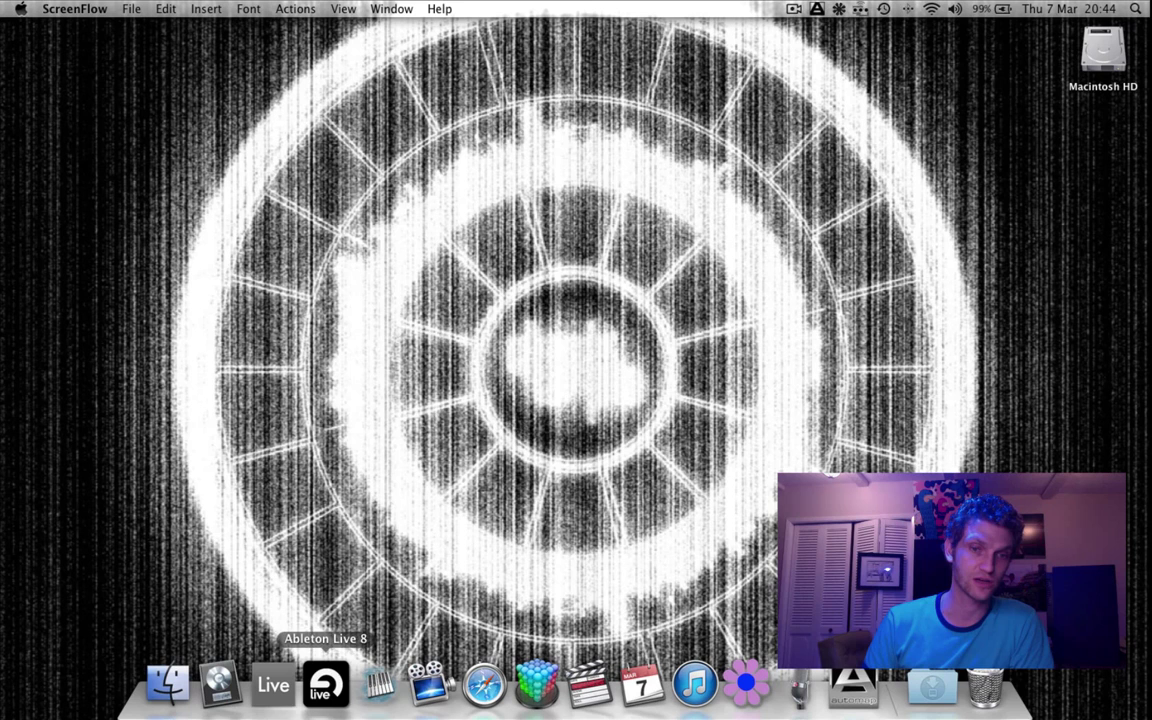
left_click(222, 690)
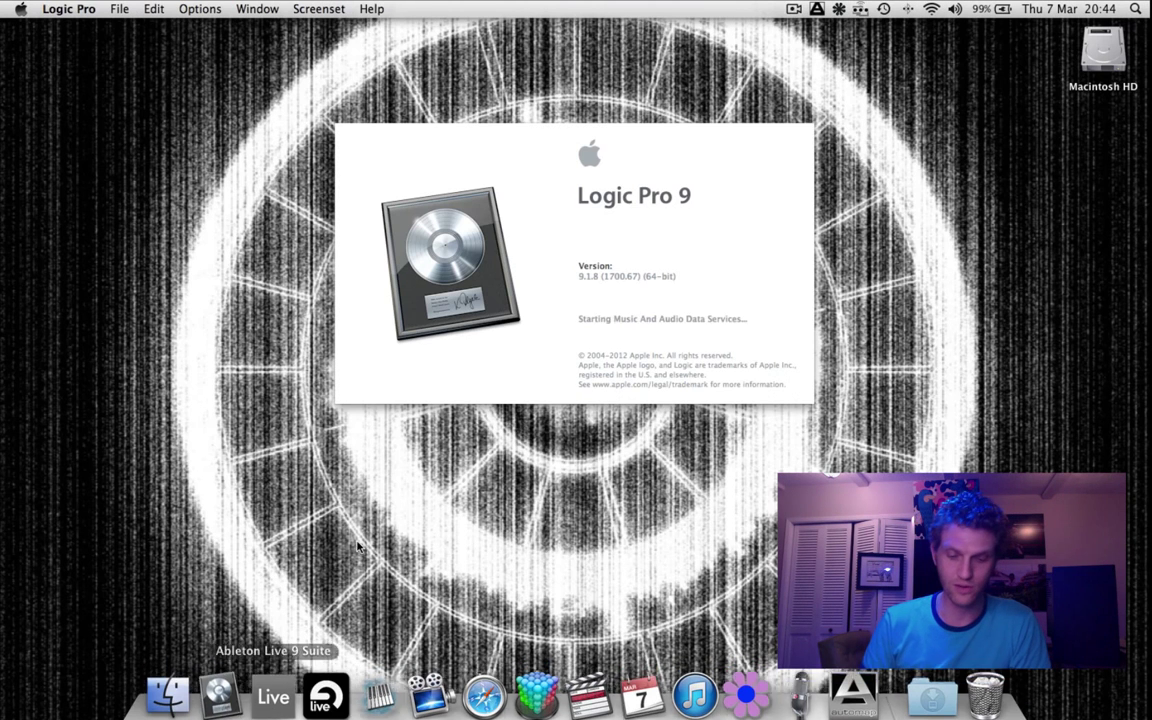
key("alt")
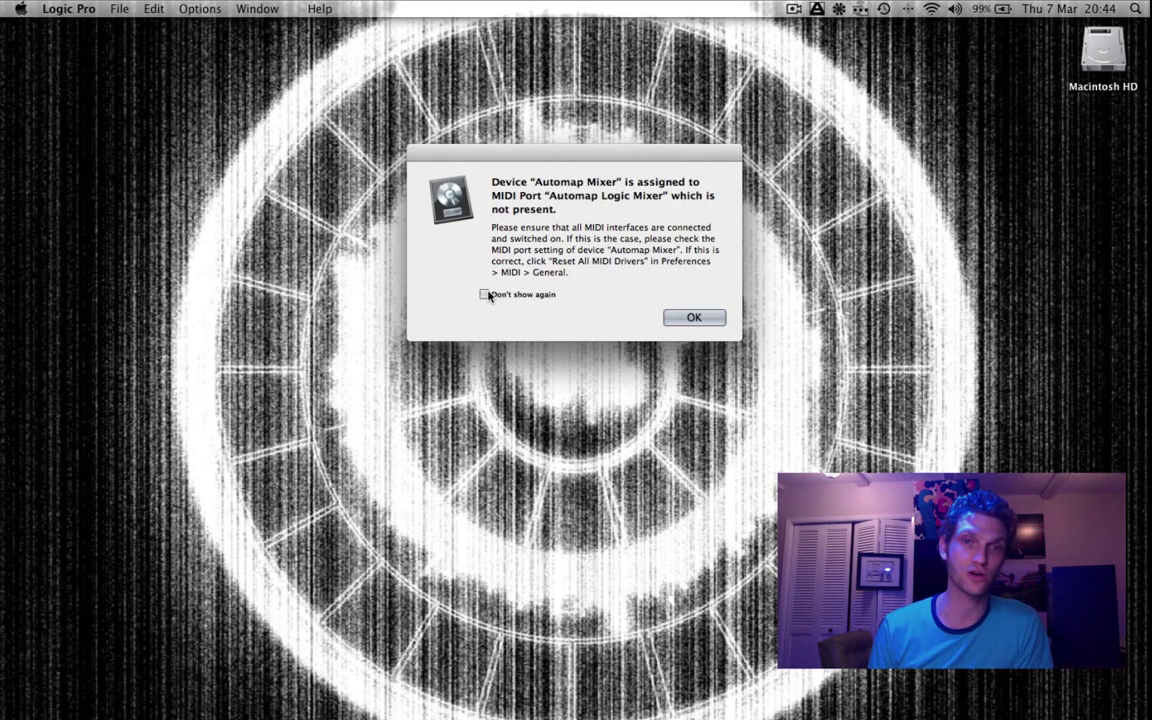
key("Return")
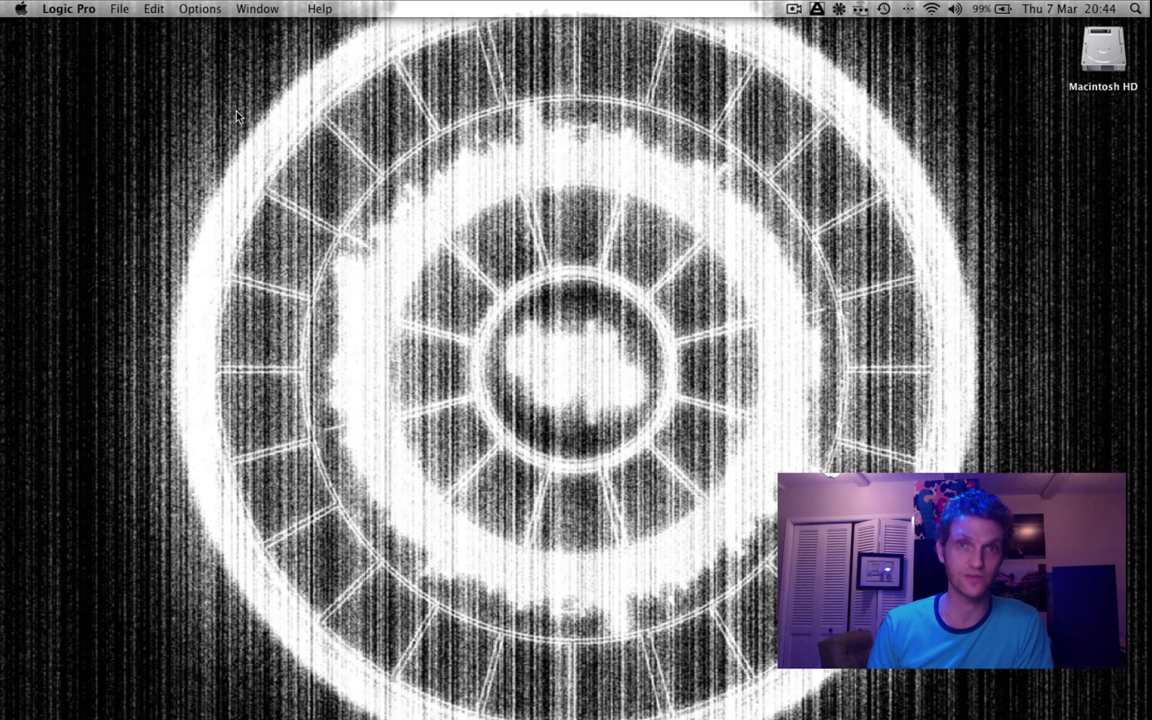
- Create a new Empty Project with one mono audio track, Audio 1
left_click(127, 12)
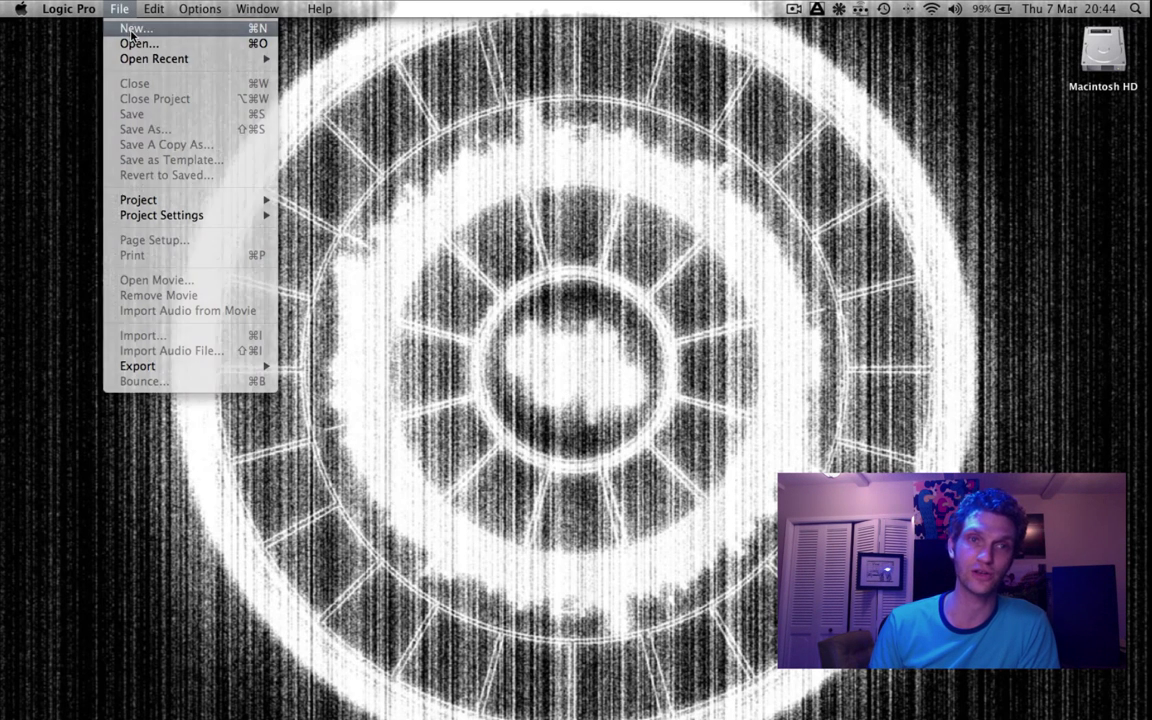
left_click(118, 30)
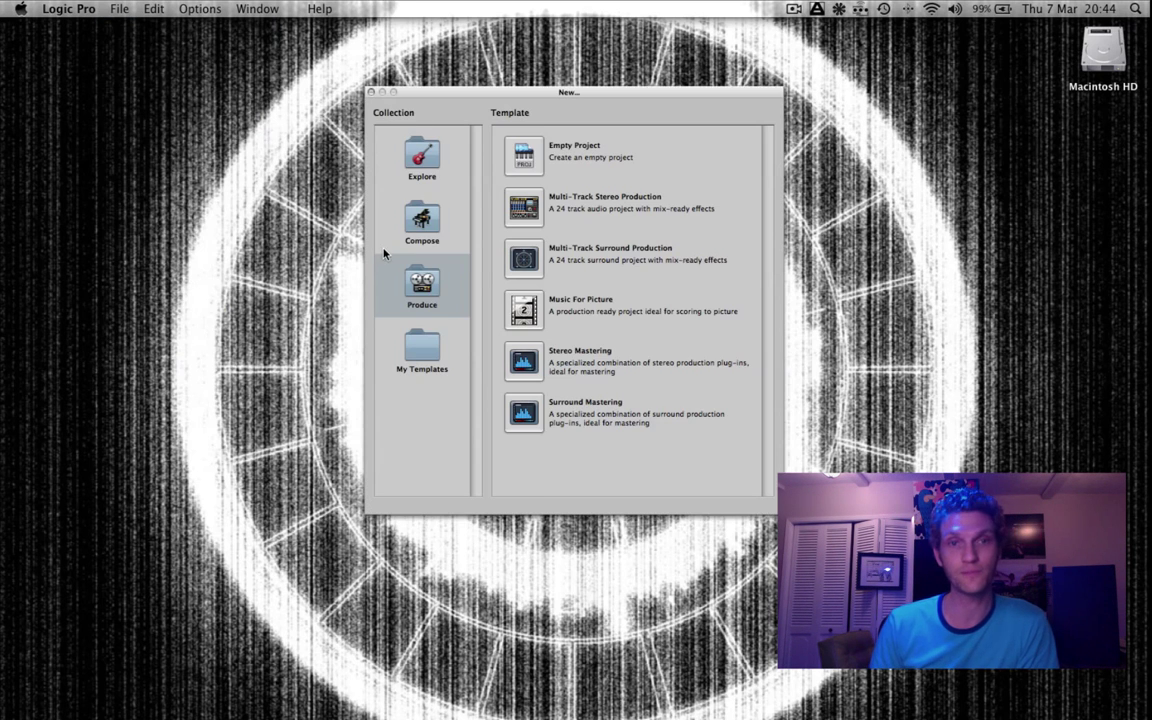
left_click(531, 167)
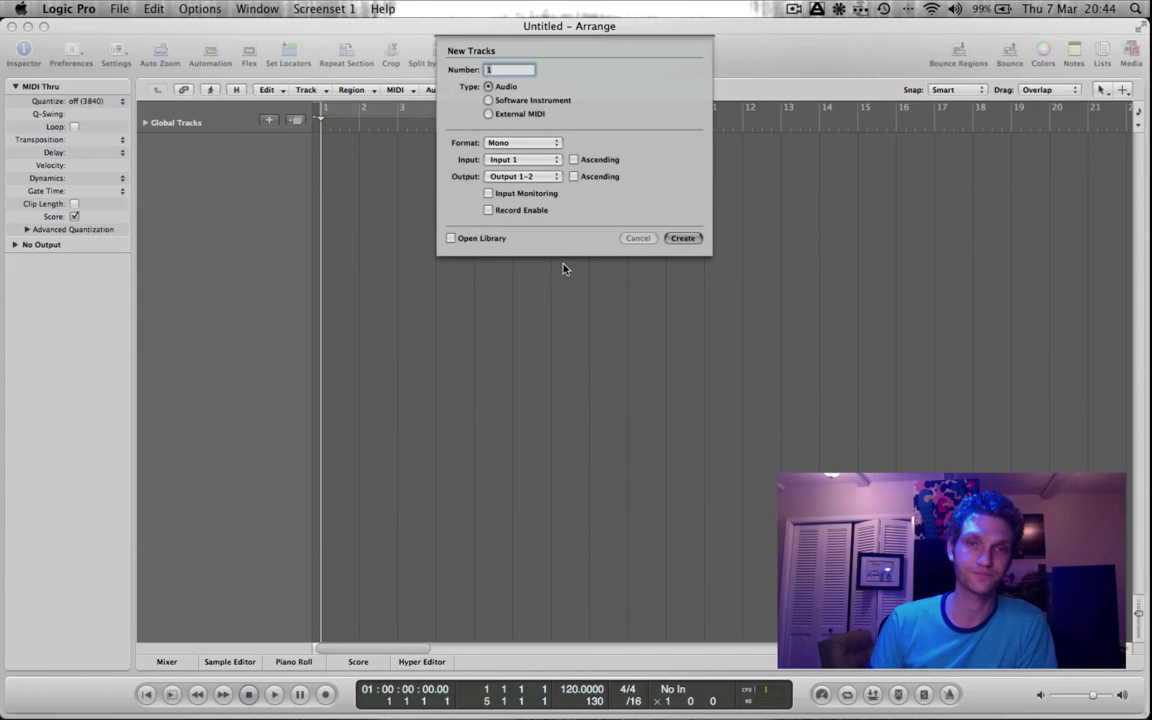
left_click(683, 238)
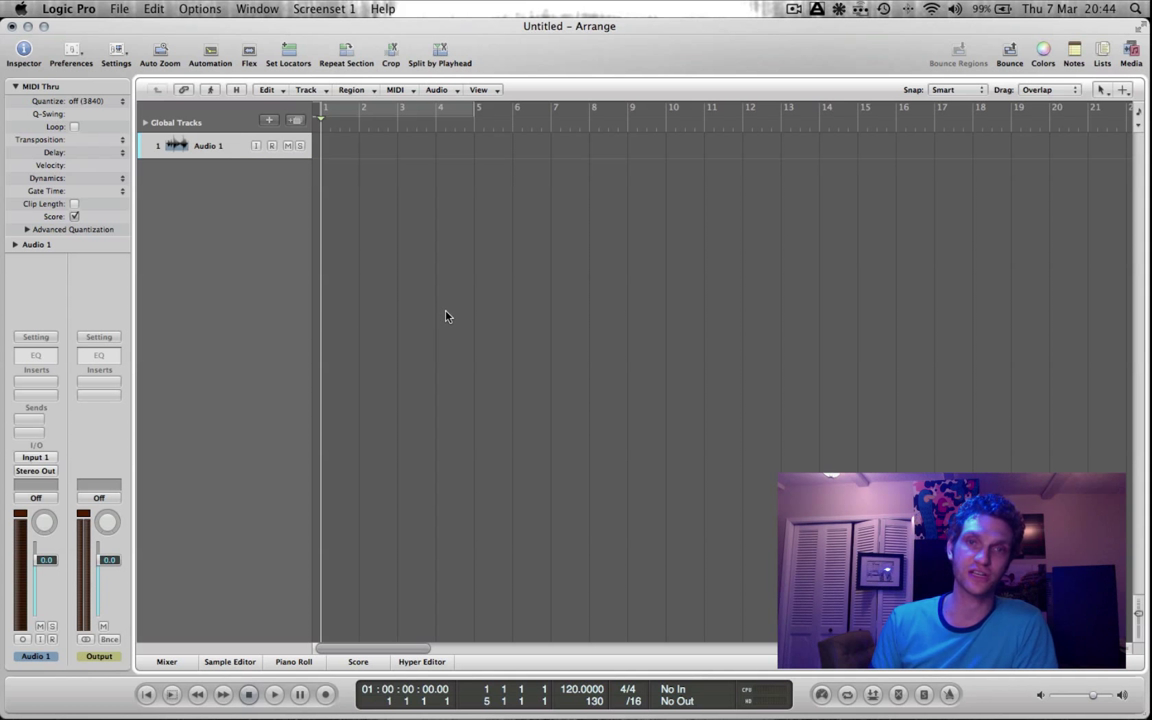
mouse_move(283, 705)
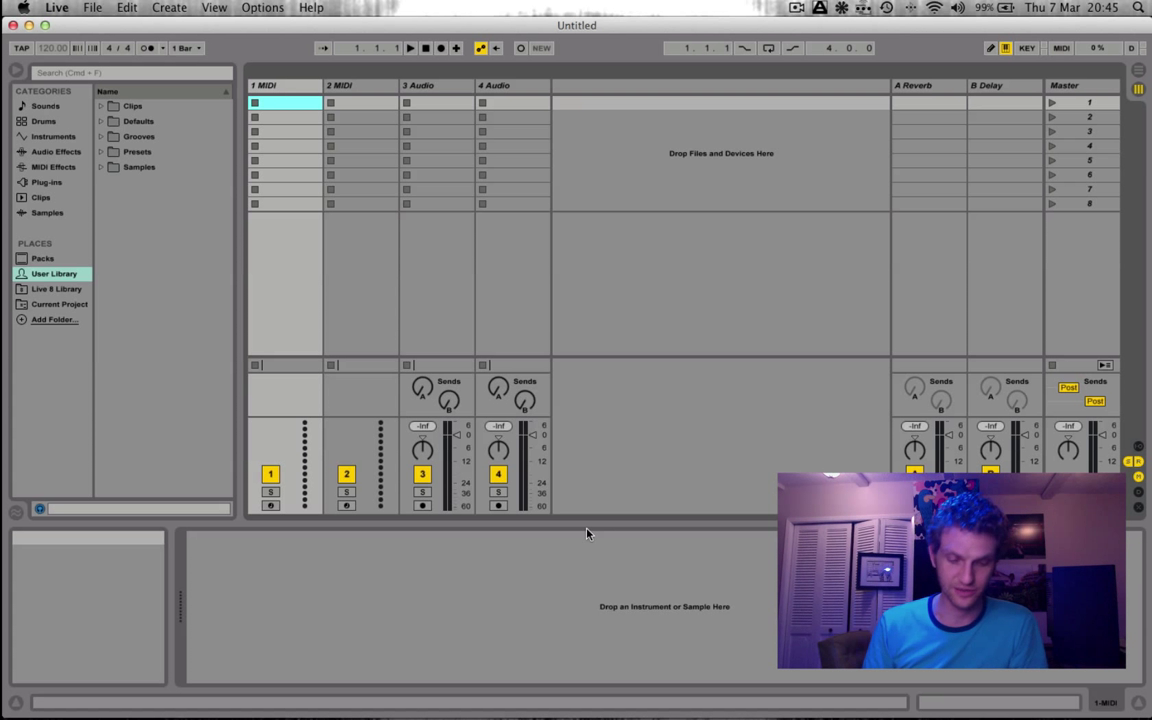
- Delete Live's 1 MIDI and 2 MIDI tracks, add audio tracks to total four, then return to Logic
left_click(300, 86)
left_click(368, 87, "shift")
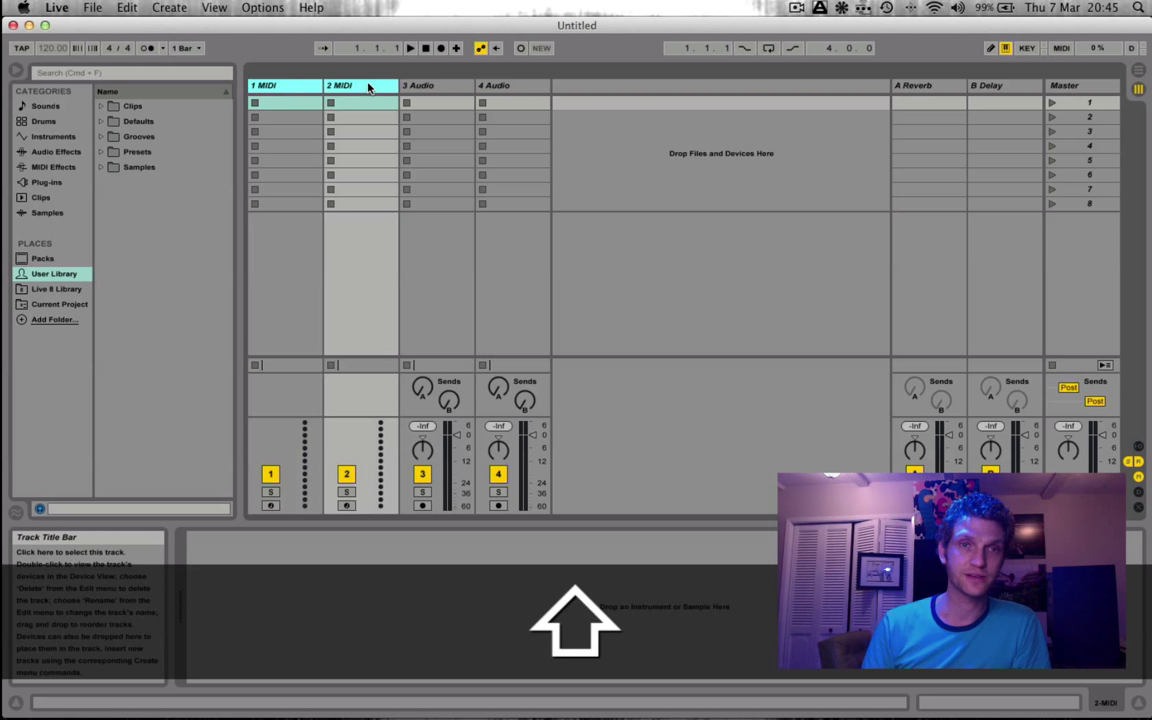
key("BackSpace")
left_click(347, 86)
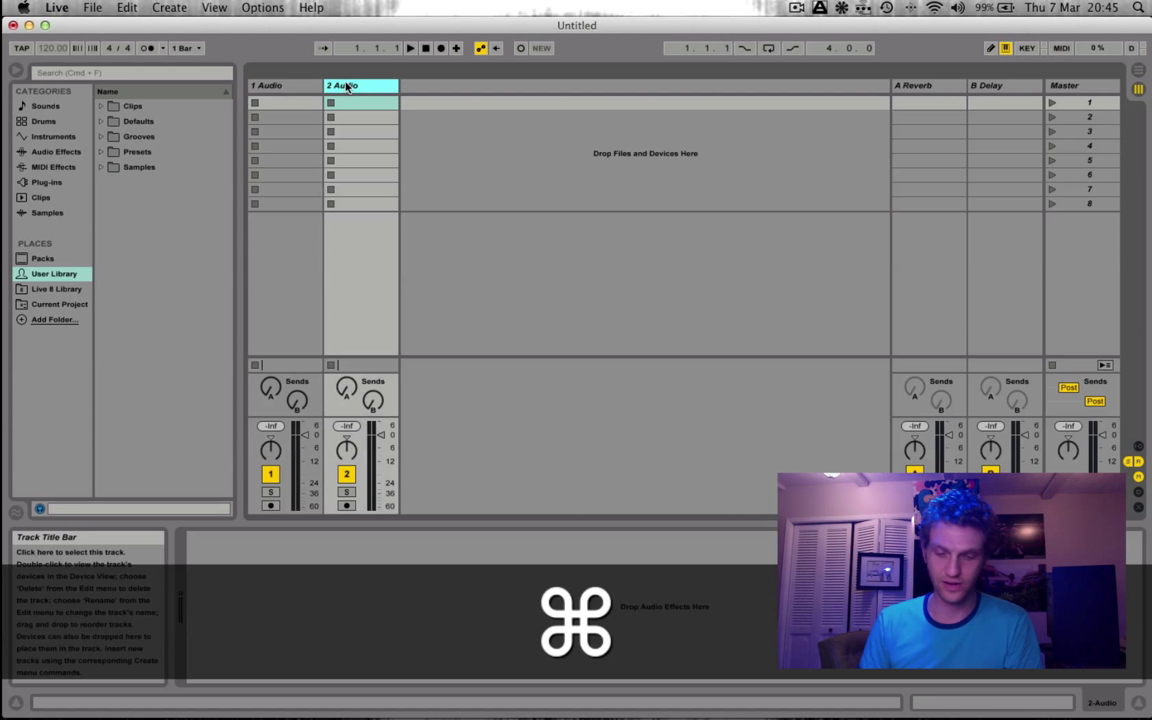
key("super+t")
key("super+t")
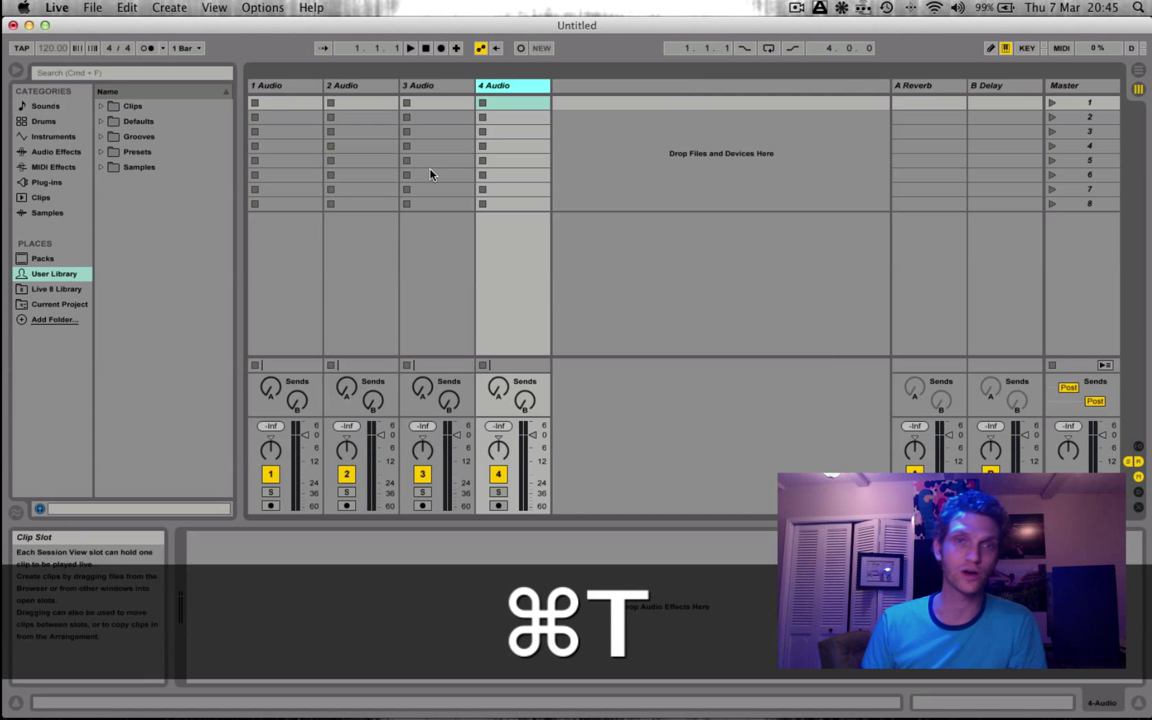
left_click(305, 87)
left_click(517, 88)
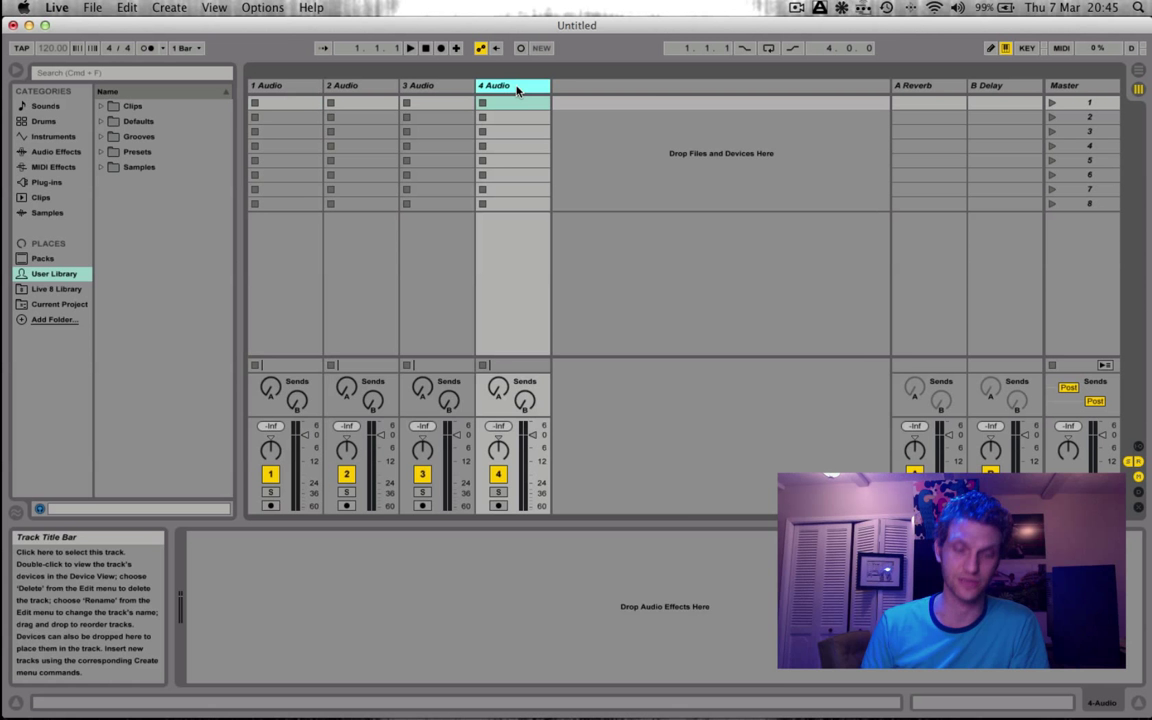
key("super+Tab")
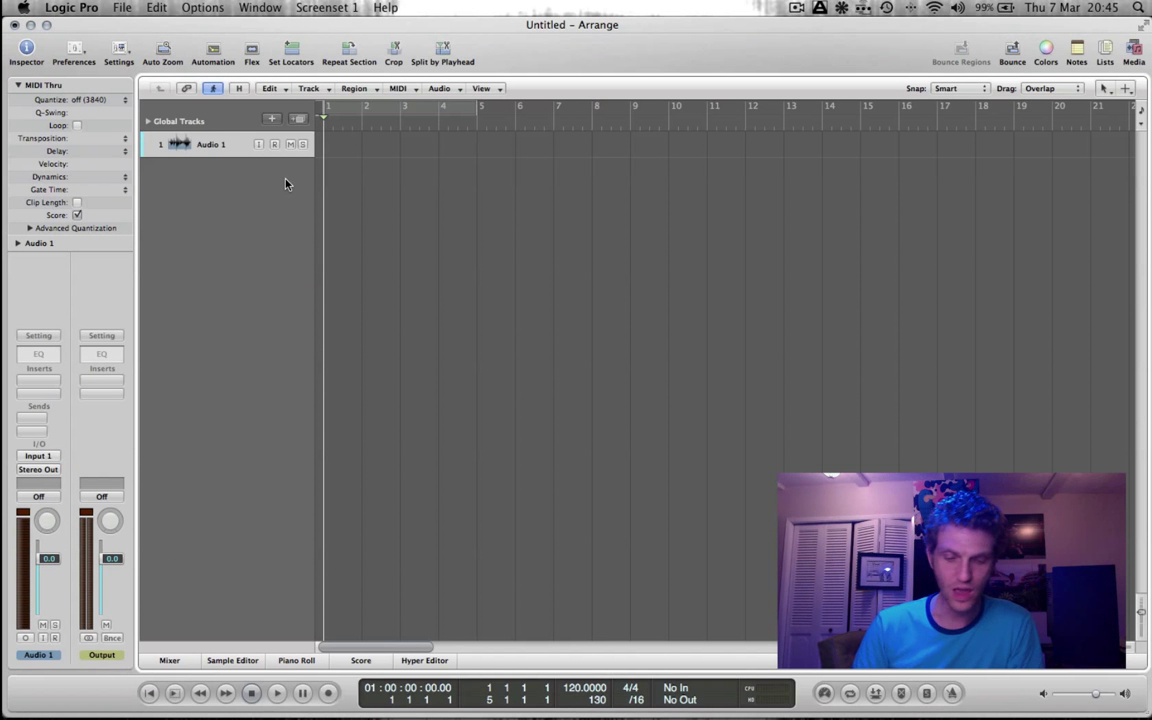
- Open the Untitled project's Mixer with Cmd+2 and zoom the window to full size
key("super+2")
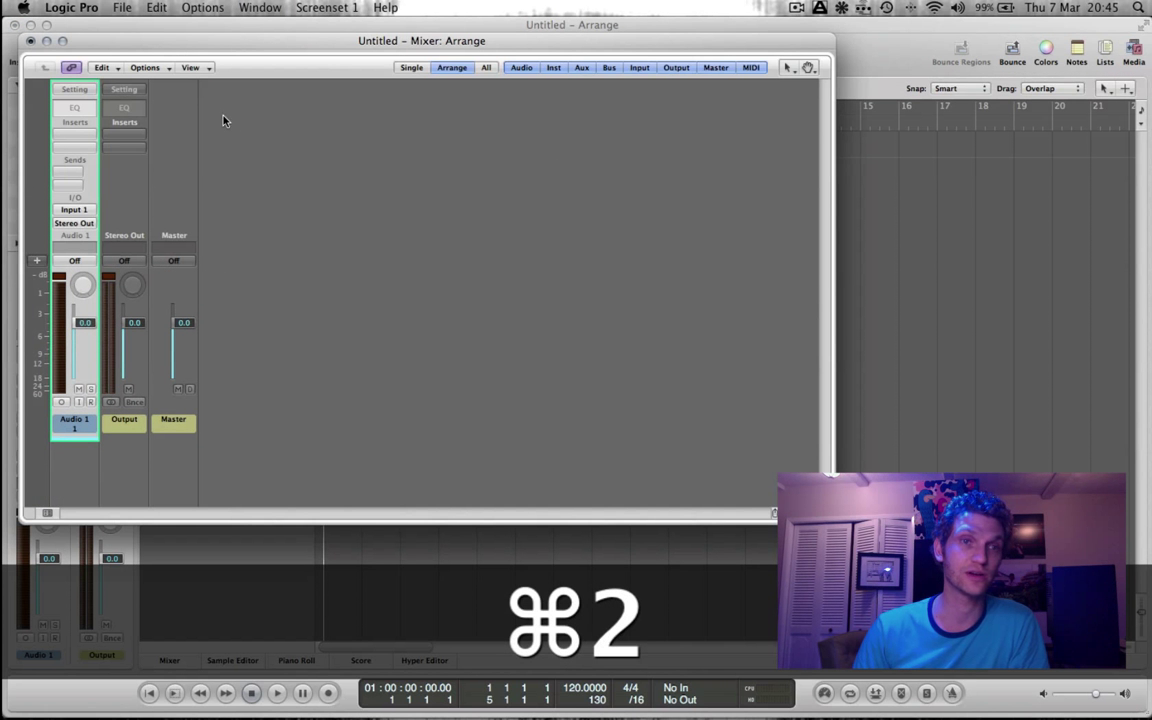
left_click(62, 41)
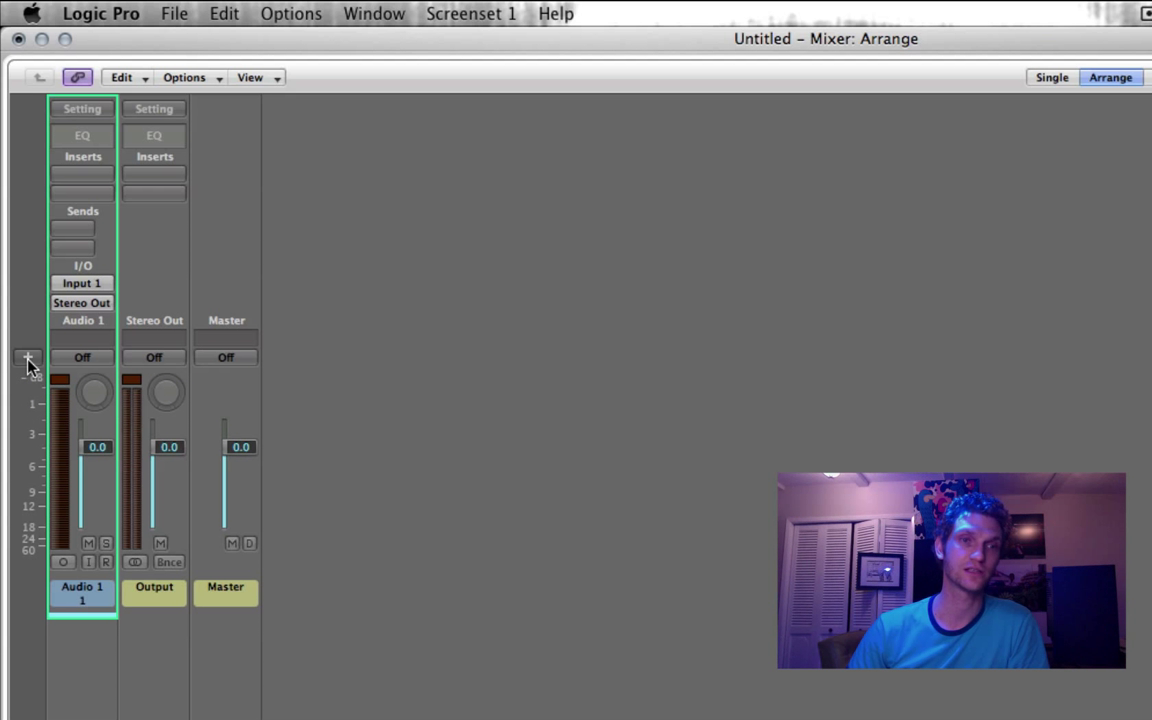
- Add 4 stereo aux strips with ascending inputs starting at Ableton Live RW:Mix L/R
left_click(28, 358)
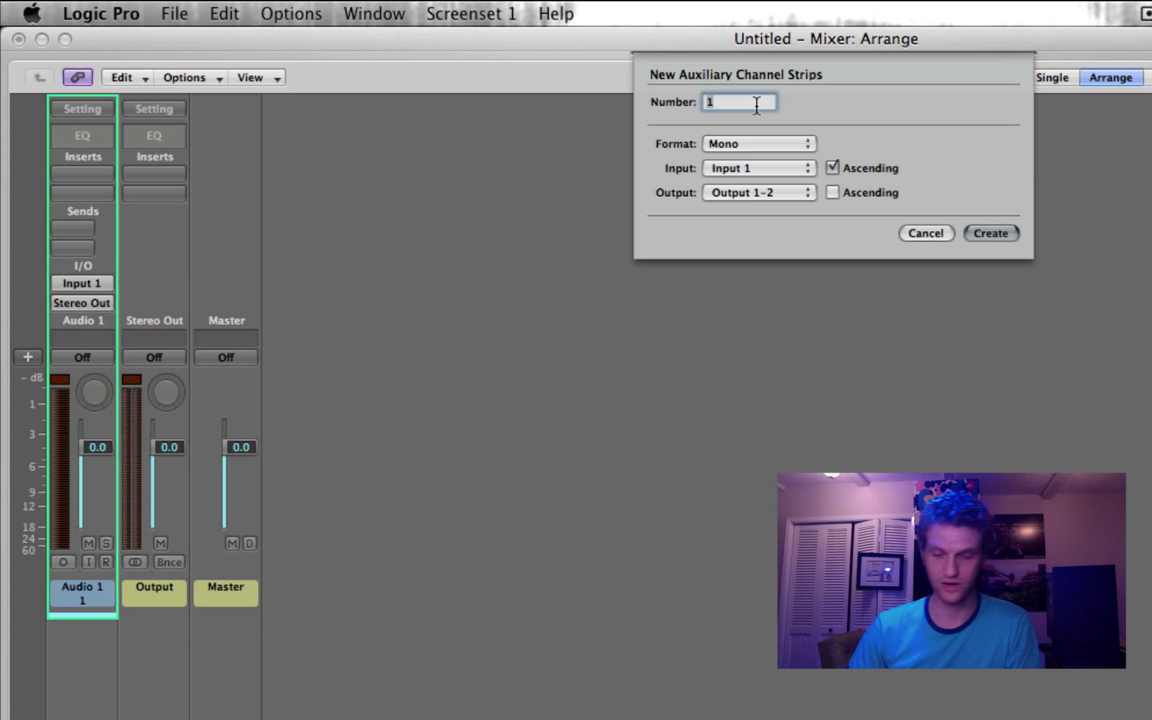
type("4")
left_click(757, 143)
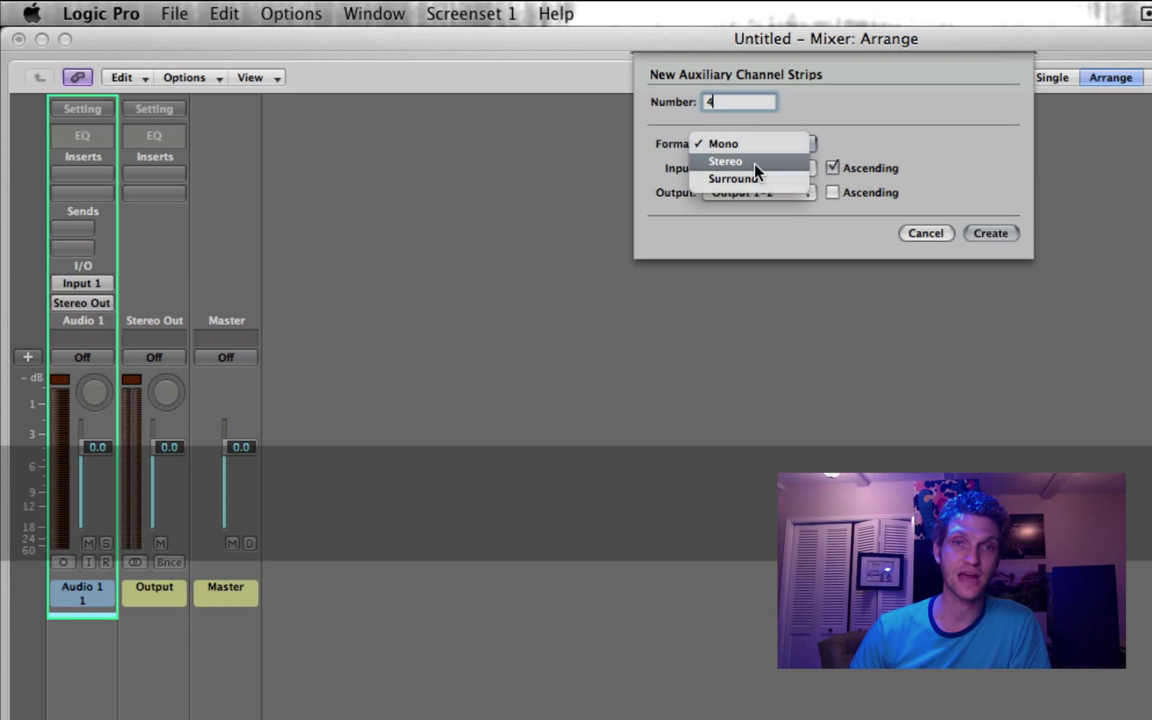
left_click(765, 162)
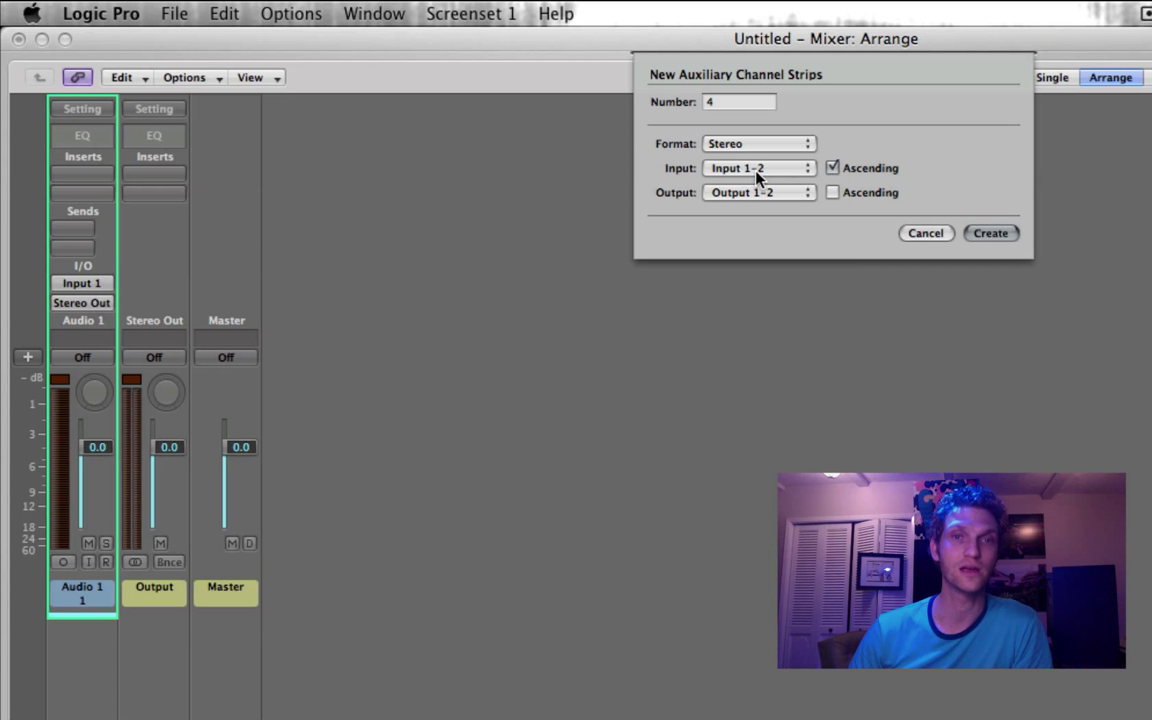
left_click(745, 170)
mouse_move(751, 235)
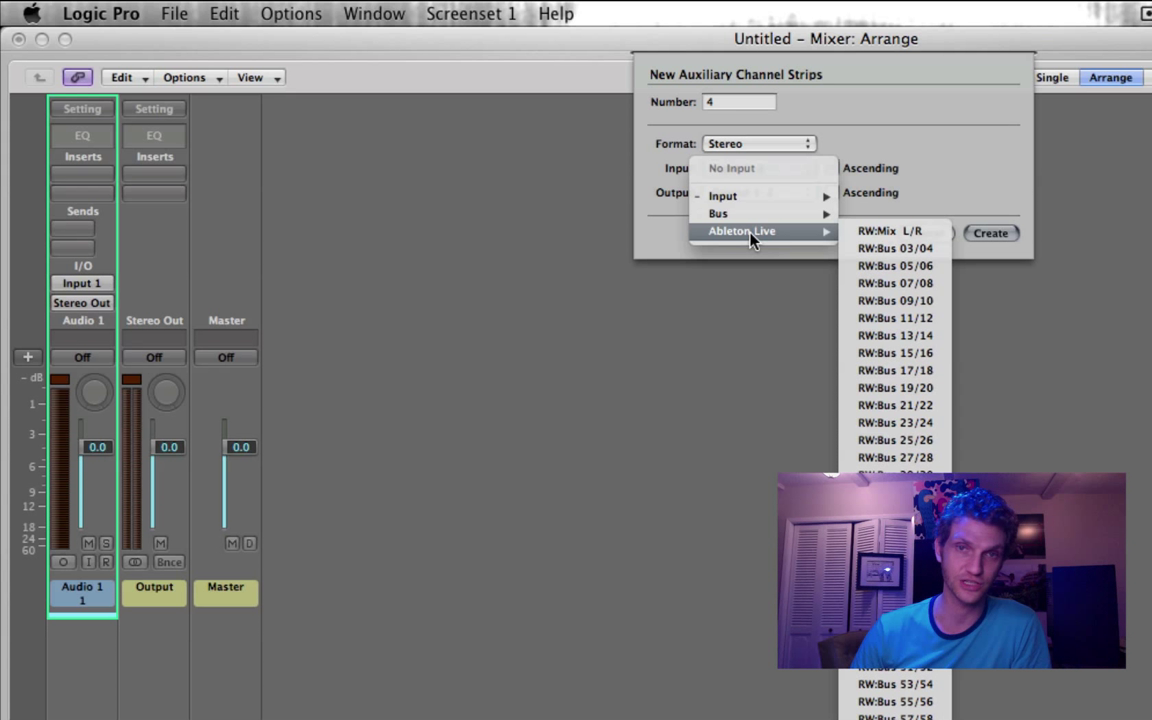
left_click(927, 235)
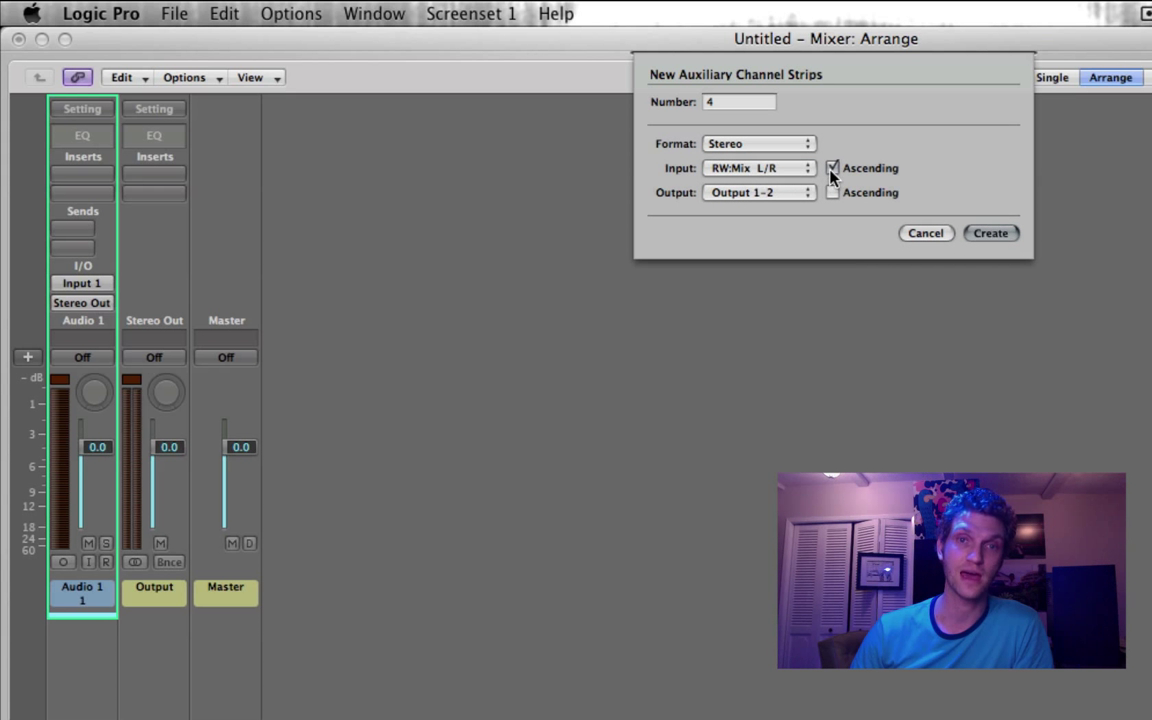
left_click(1010, 234)
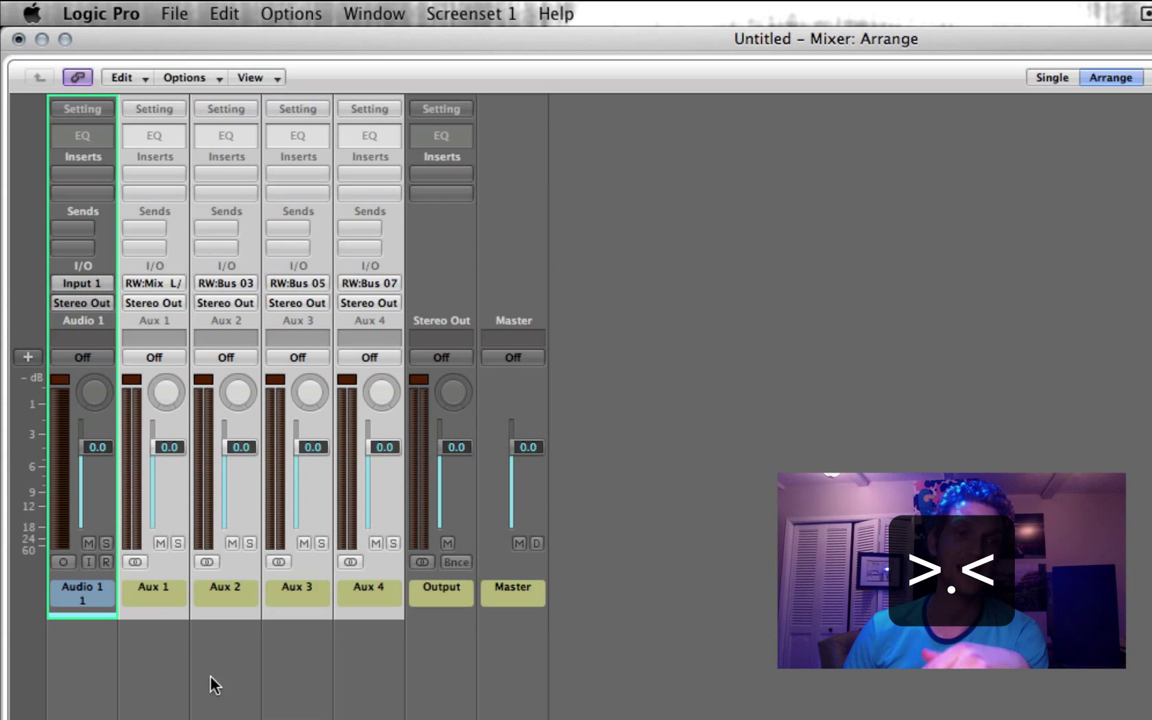
left_click(205, 598)
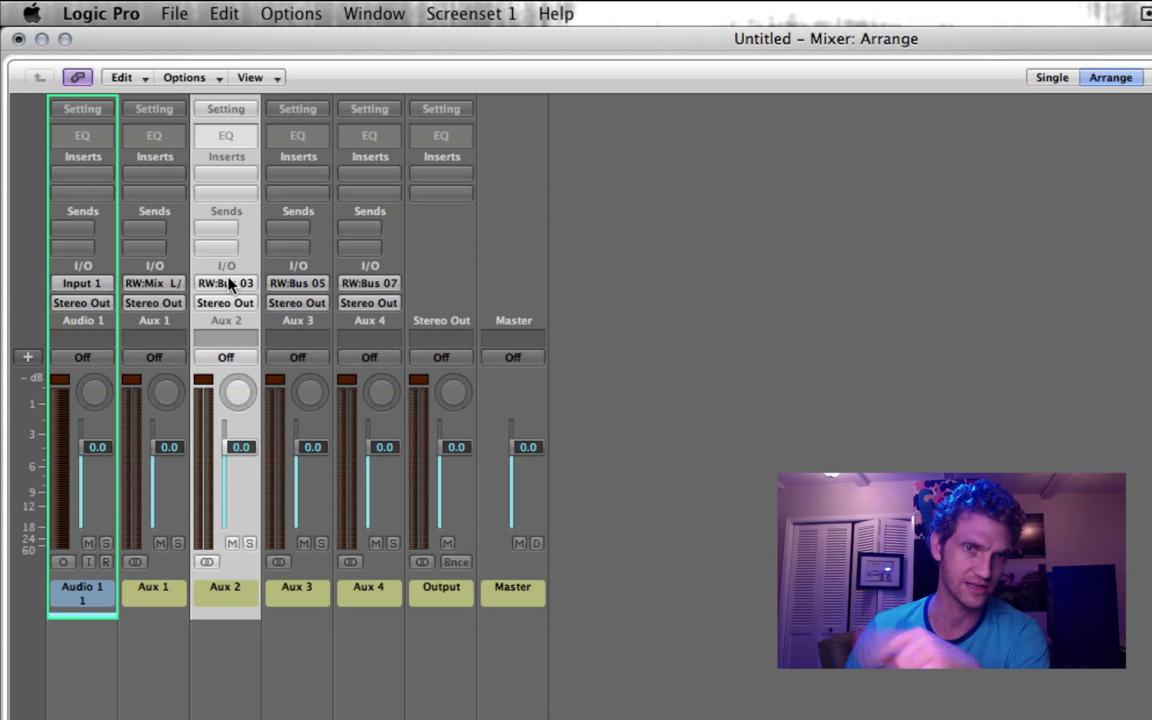
left_click(148, 600)
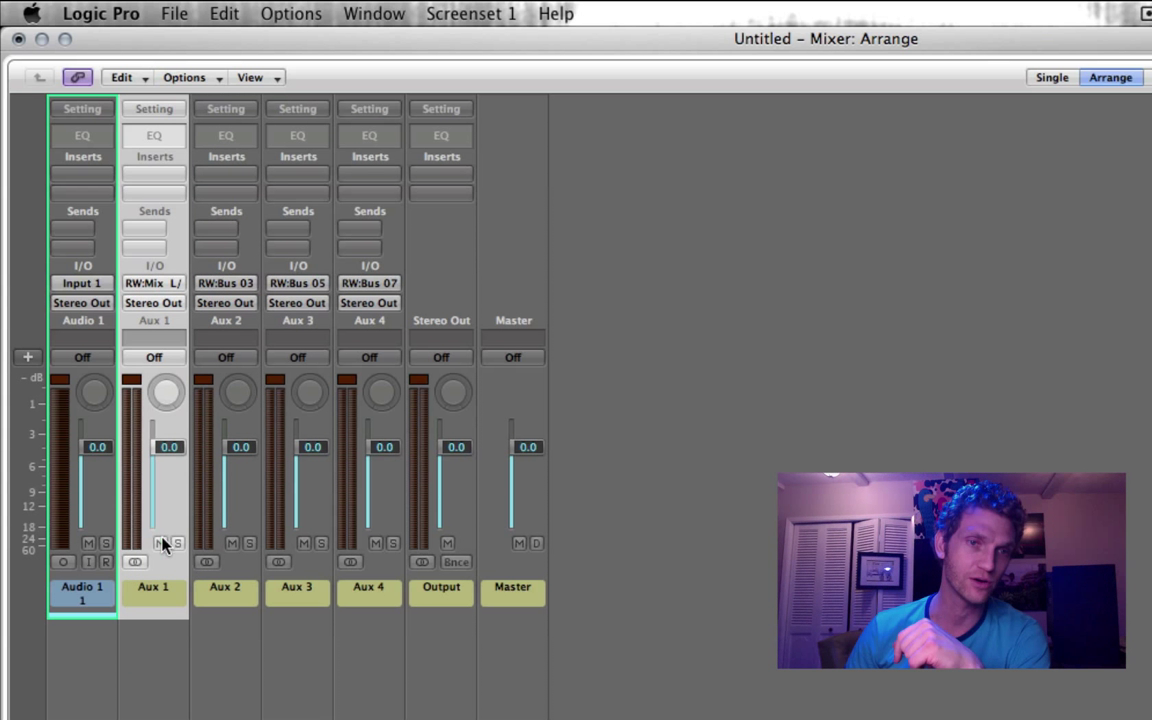
left_click(167, 284)
left_click(278, 213)
left_click(235, 468)
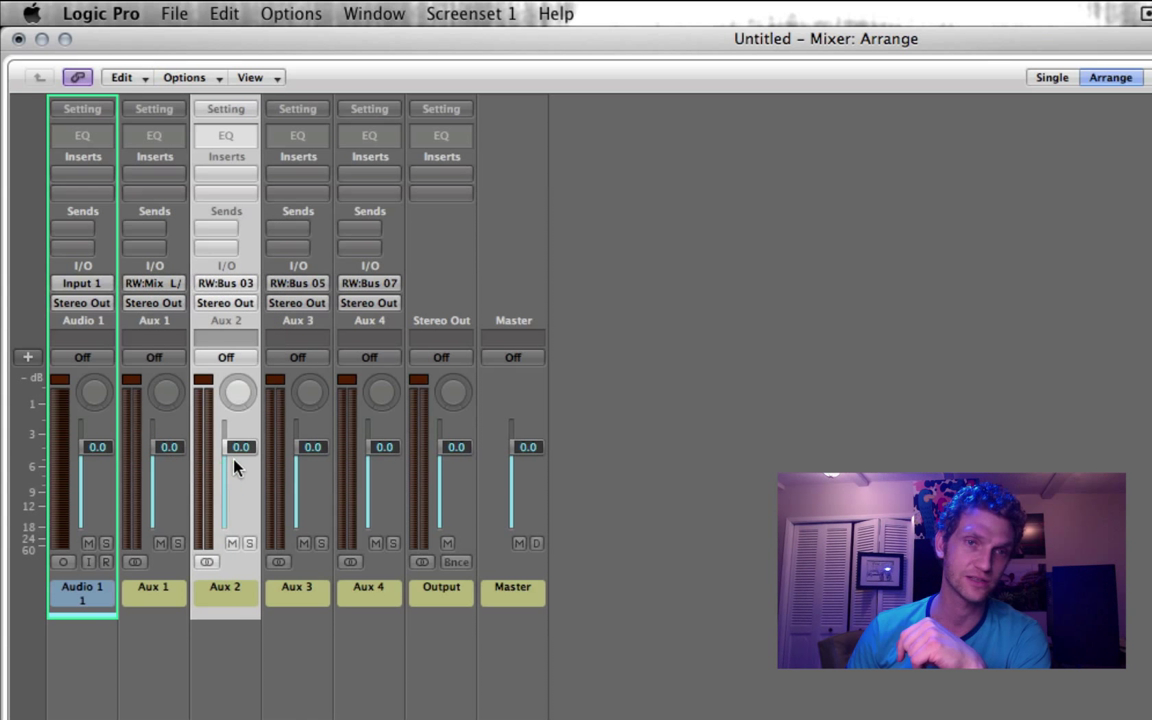
left_click(228, 284)
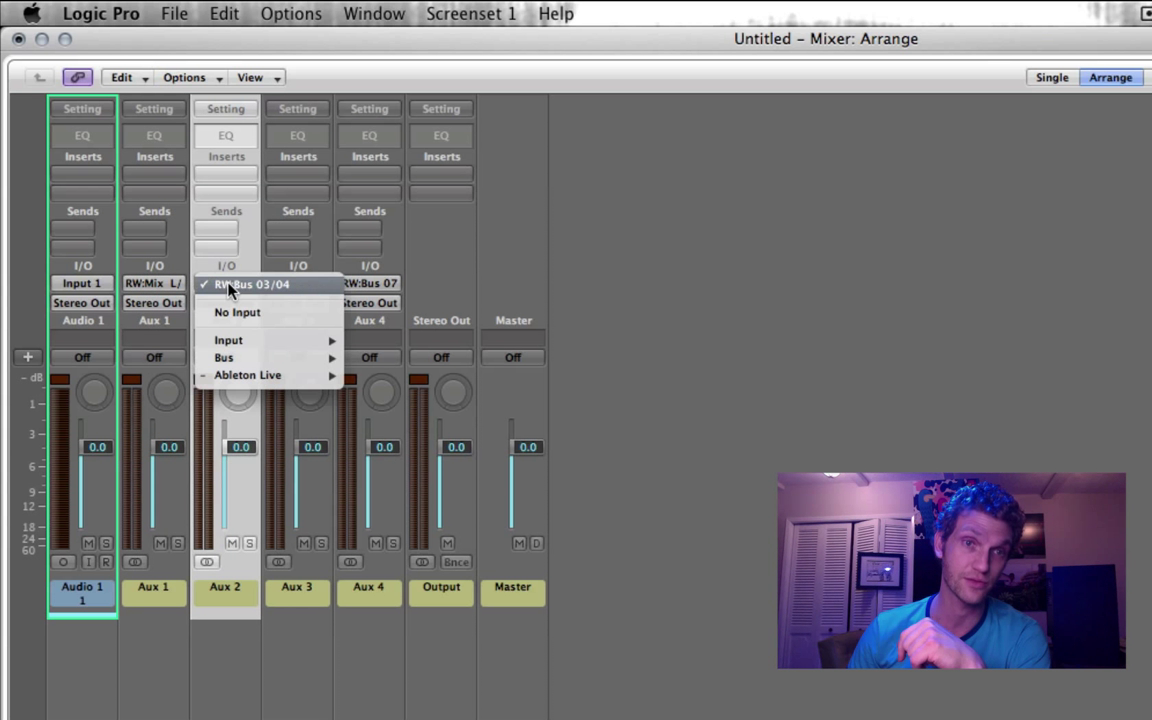
left_click(347, 198)
left_click(285, 590)
left_click(298, 286)
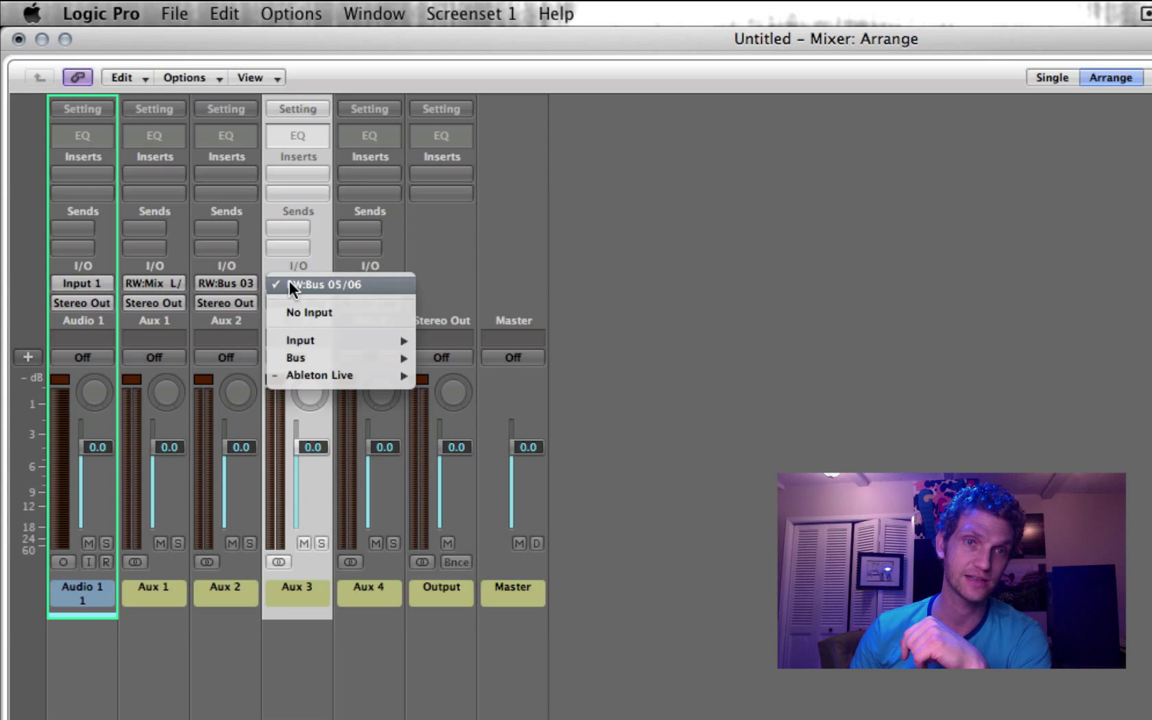
left_click(342, 237)
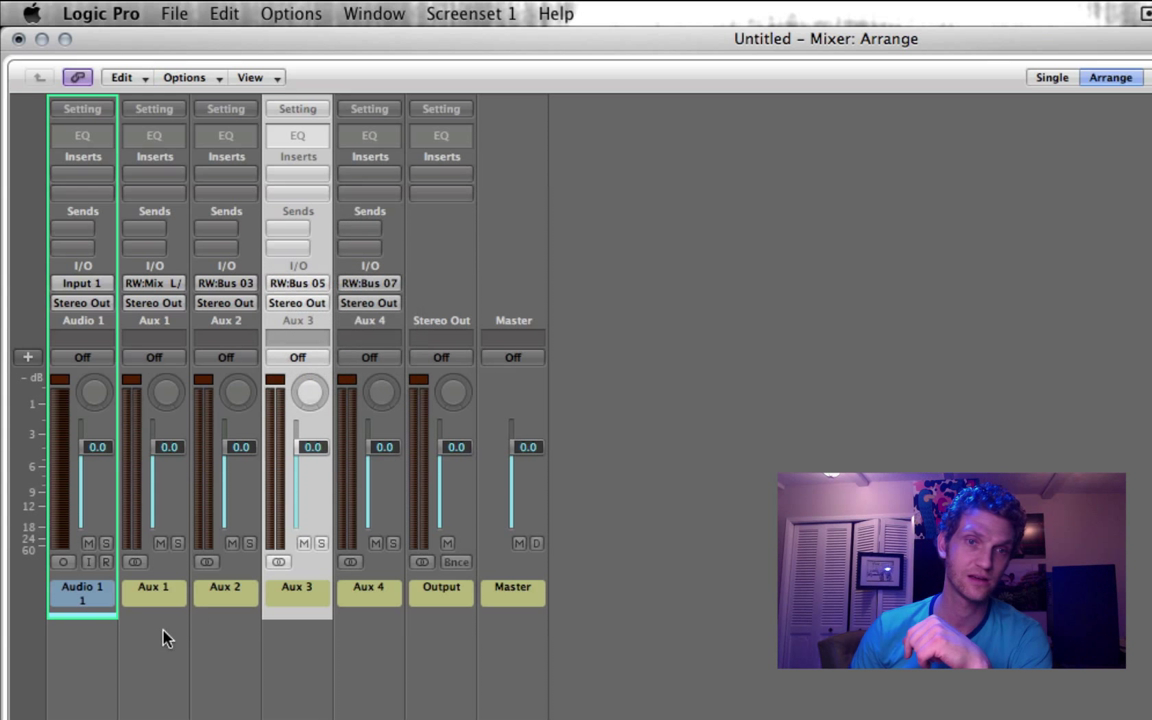
left_click(388, 613)
left_click(390, 286)
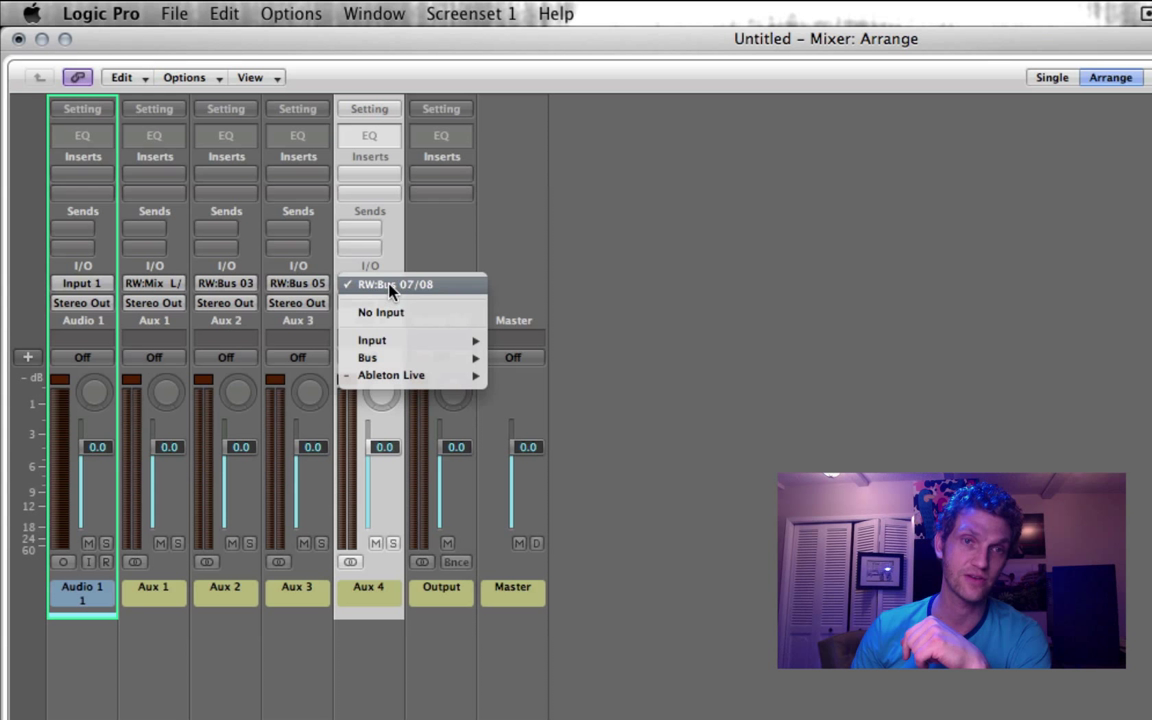
left_click(390, 286)
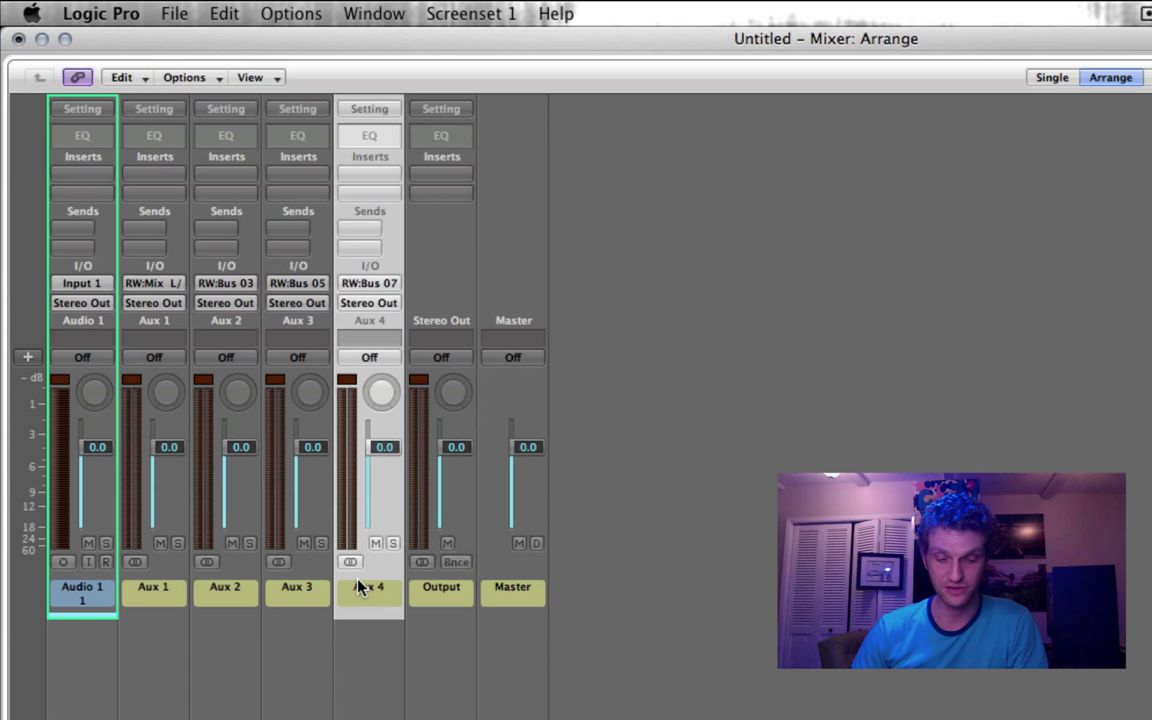
- In Live, browse to Samples > 01 DRUMS > Loops > 05 Drumaddikt
key("super+Tab")
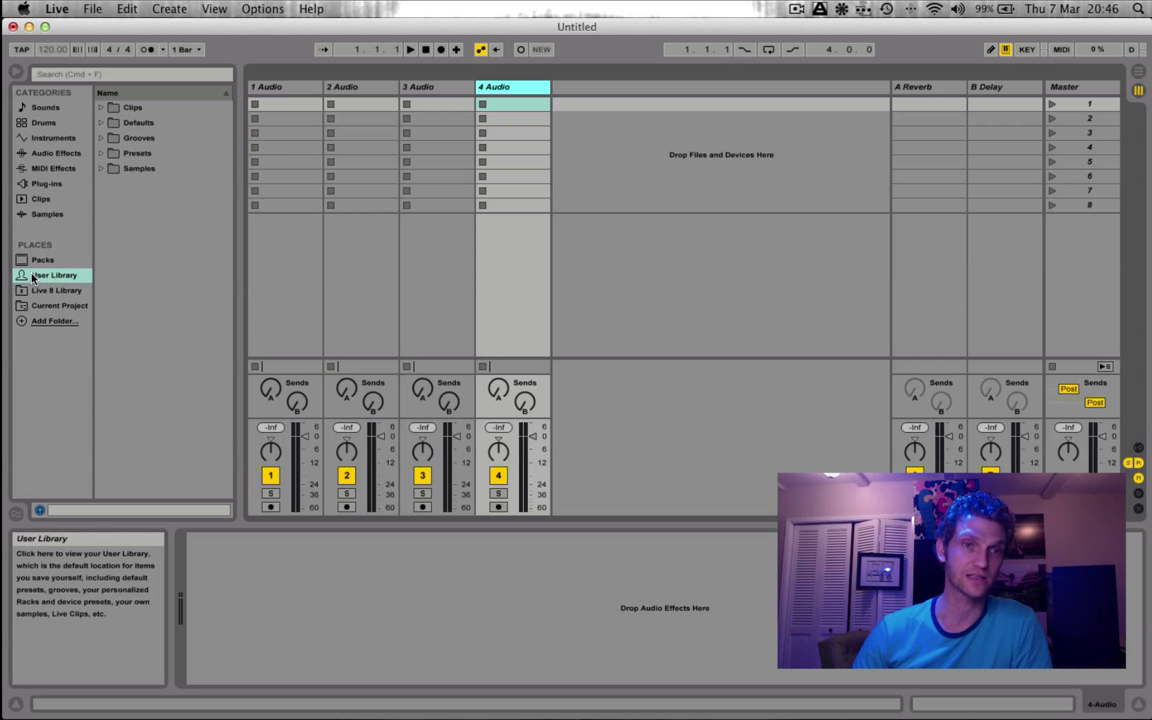
left_click(102, 169)
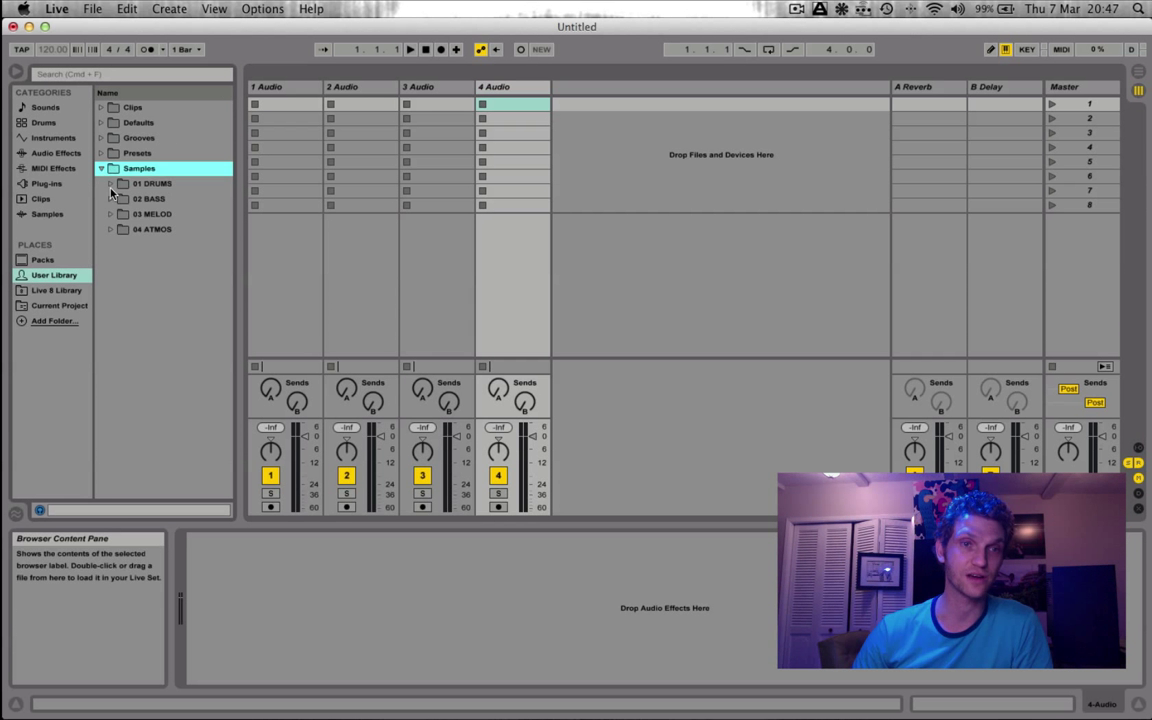
left_click(111, 184)
left_click(120, 214)
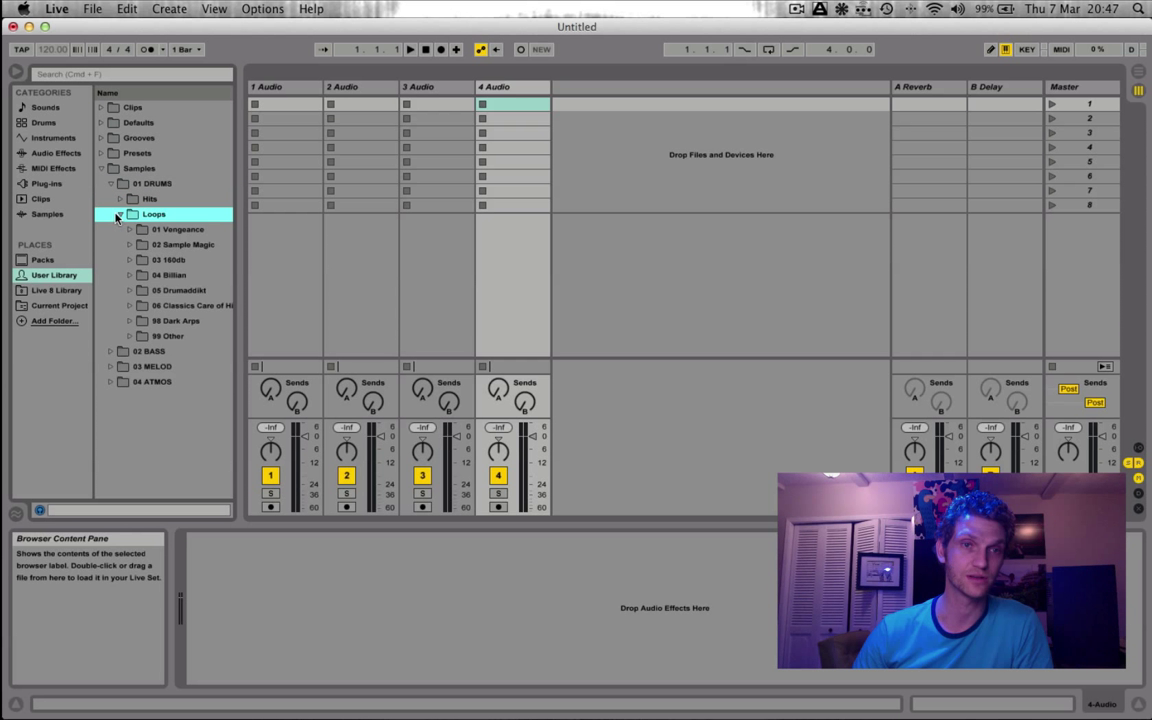
left_click(125, 290)
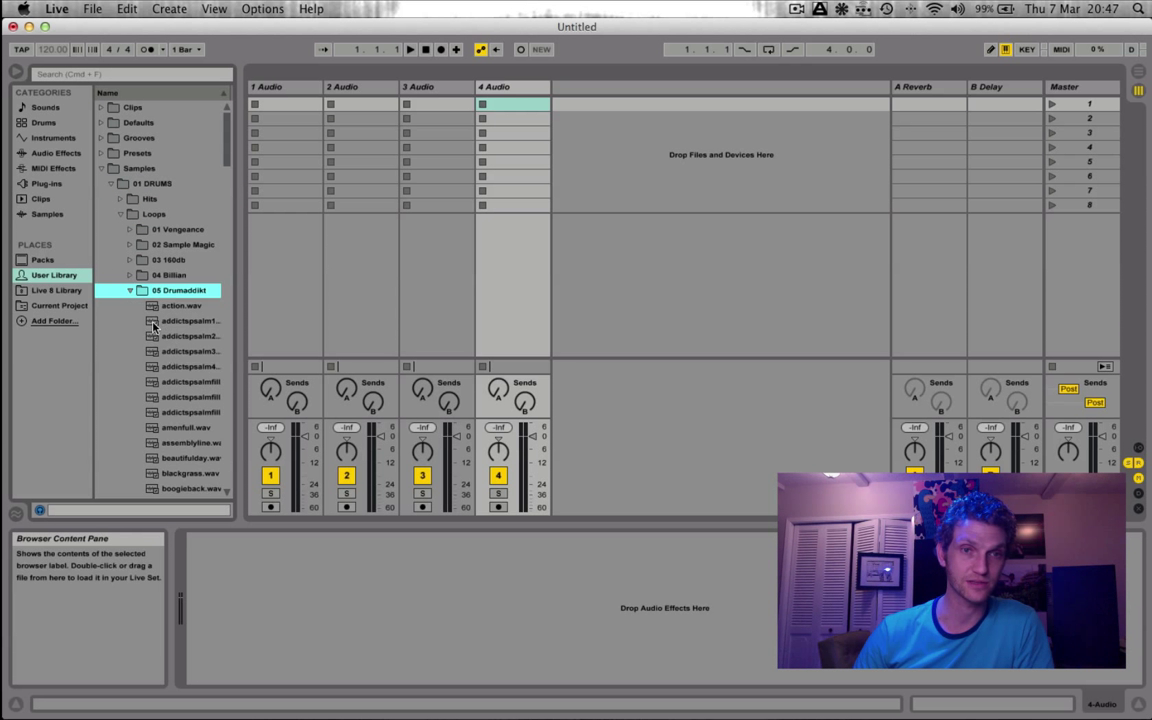
- Drop addictspsalm1, amenfull, boogieback and crossbronxexpr into slot 1 of audio tracks 1–4
left_click_drag(152, 318, 298, 105)
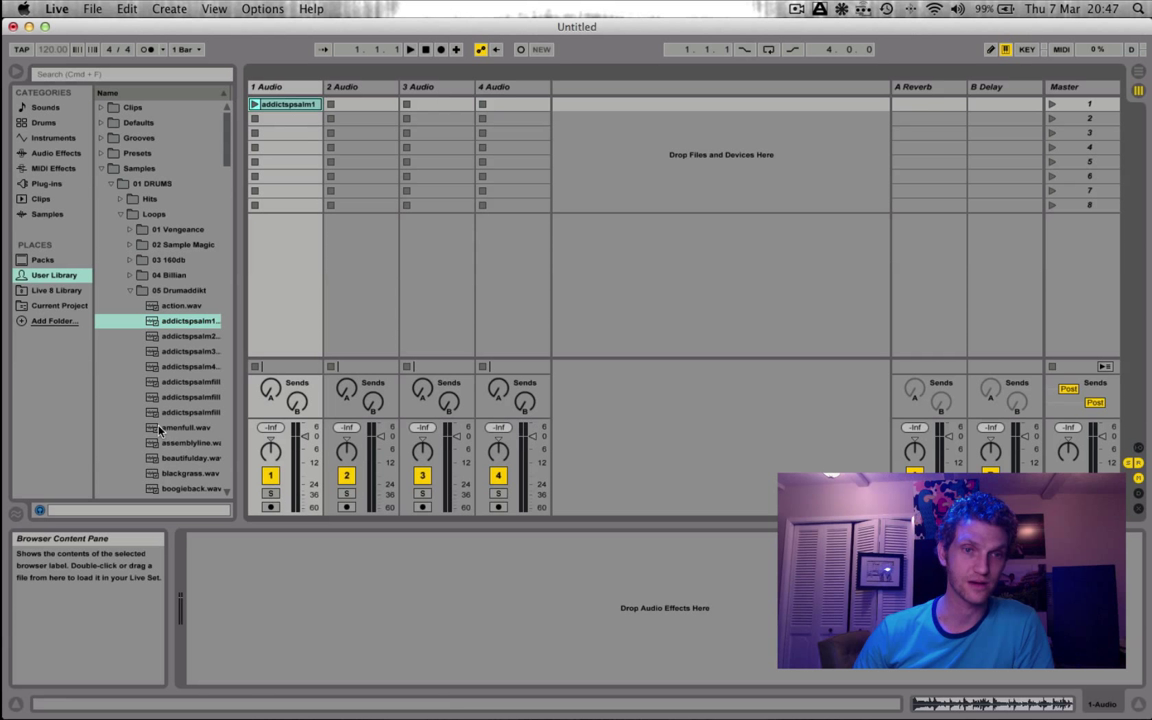
left_click_drag(158, 428, 360, 105)
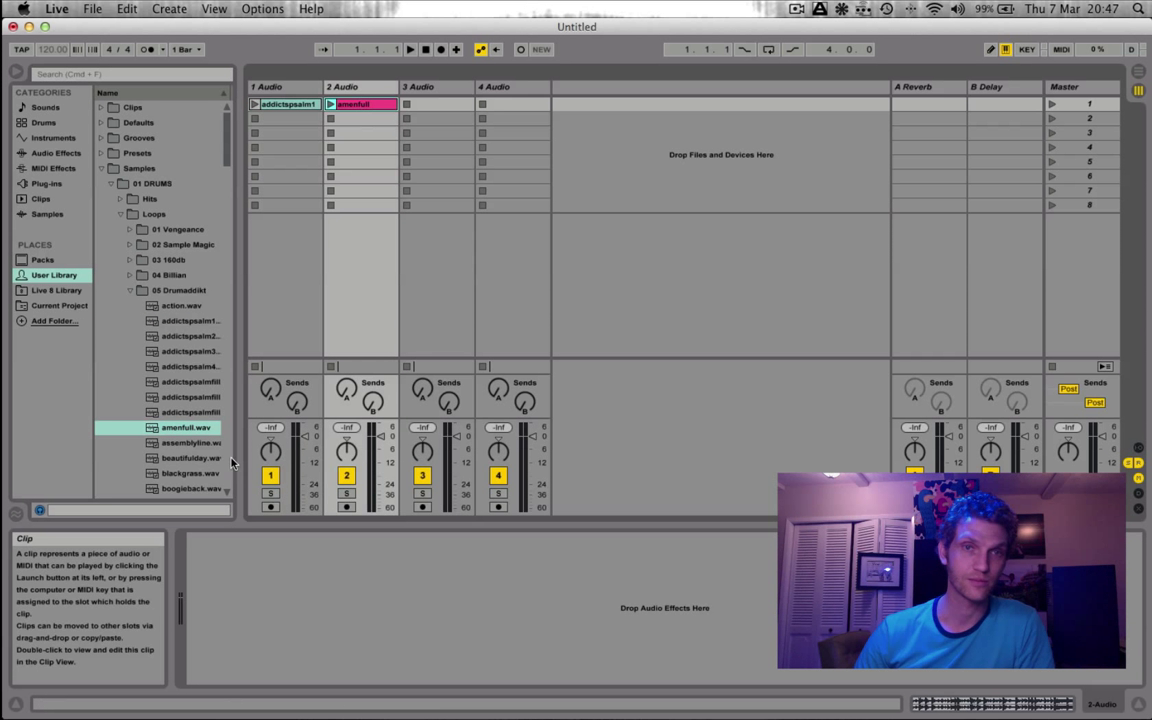
scroll(158, 447, "down", 3)
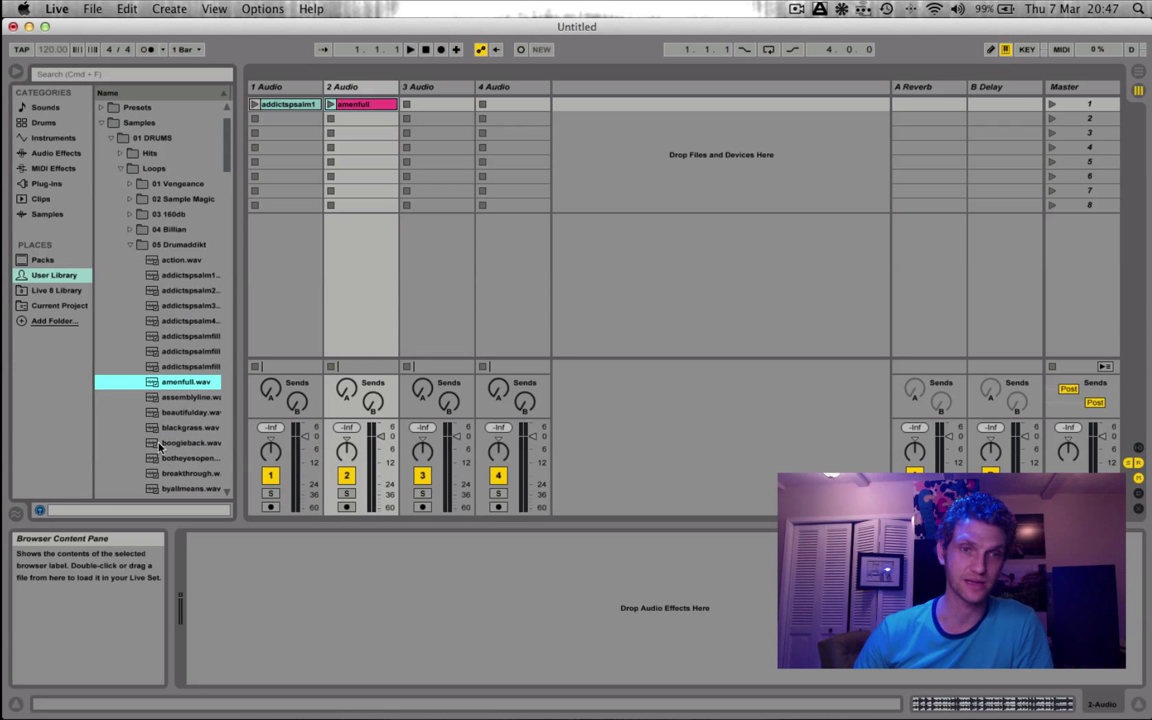
left_click_drag(150, 450, 440, 106)
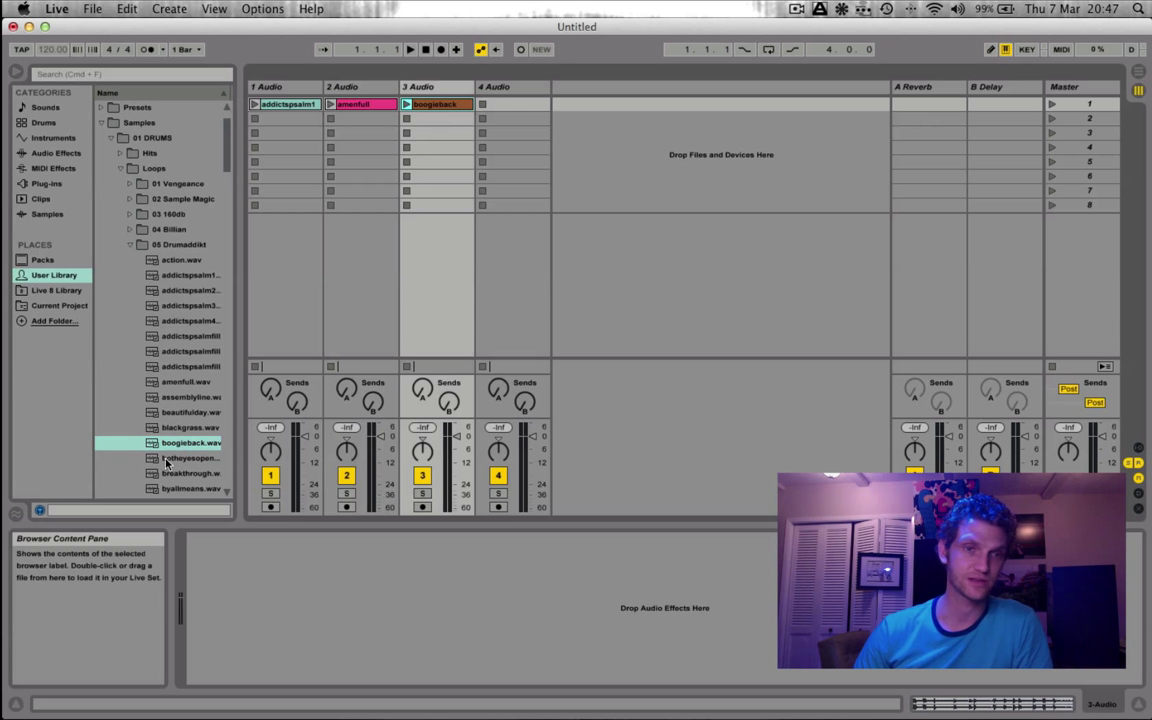
scroll(170, 418, "down", 10)
left_click_drag(176, 381, 508, 110)
key("super")
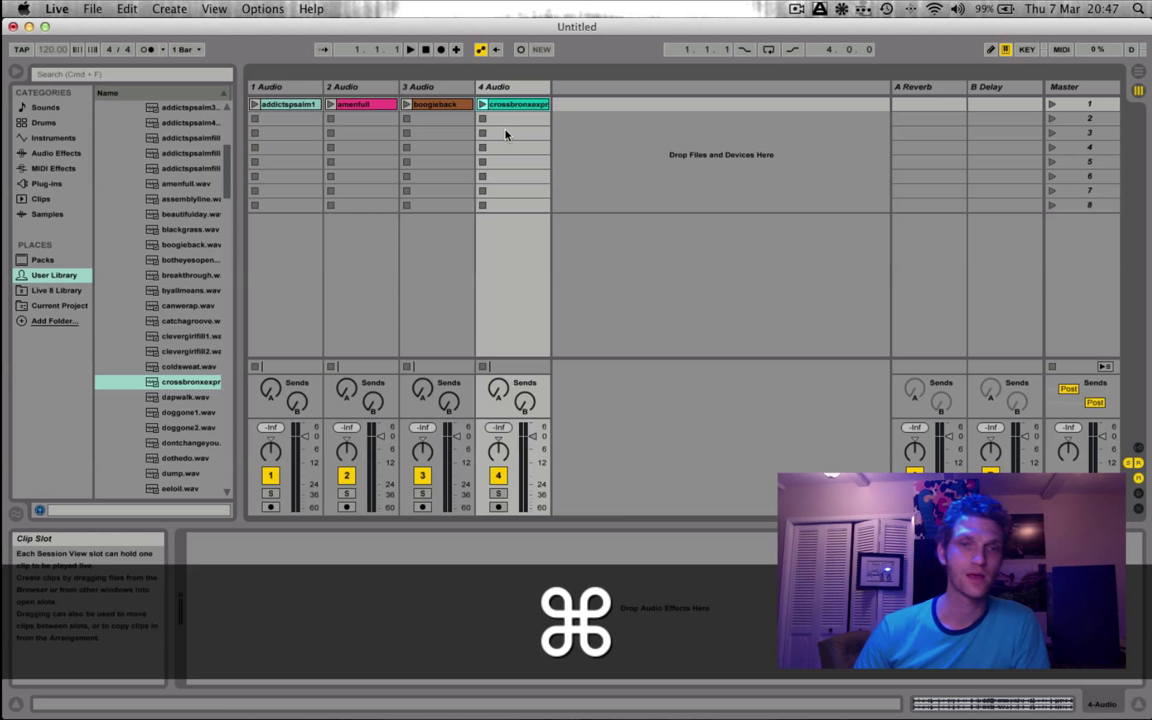
- Back in Logic, select Aux 1–4 and apply Create/Select Arrange Track to them
key("super+Tab")
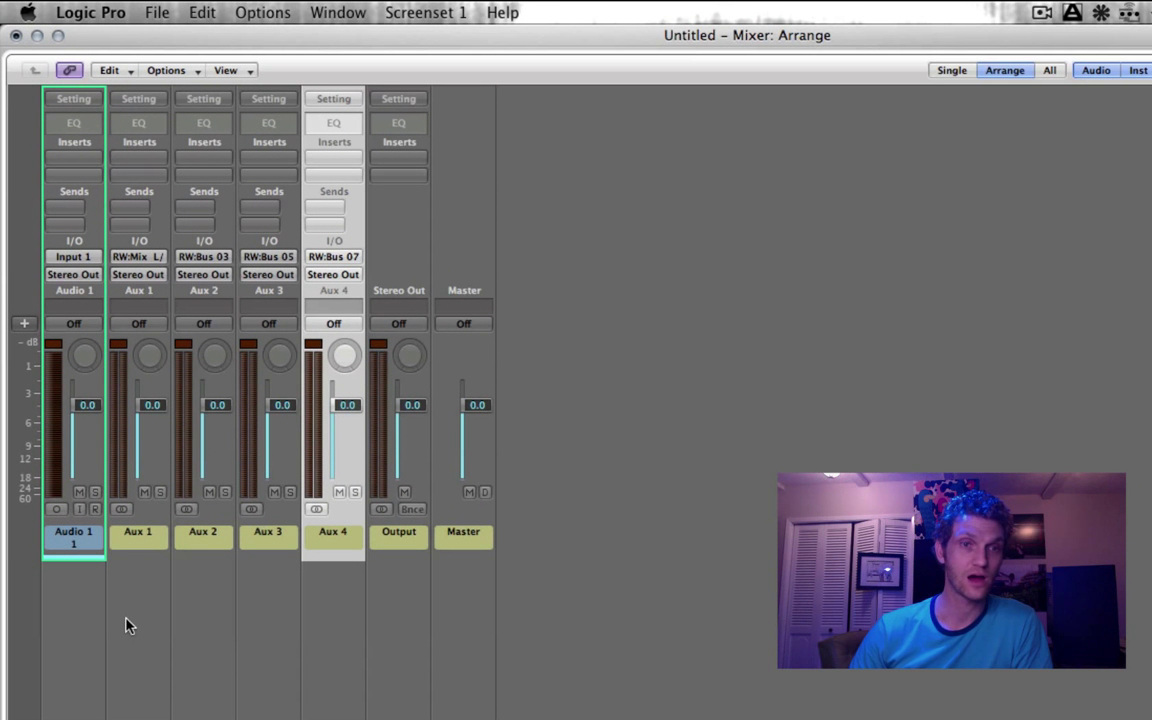
left_click_drag(124, 612, 342, 505)
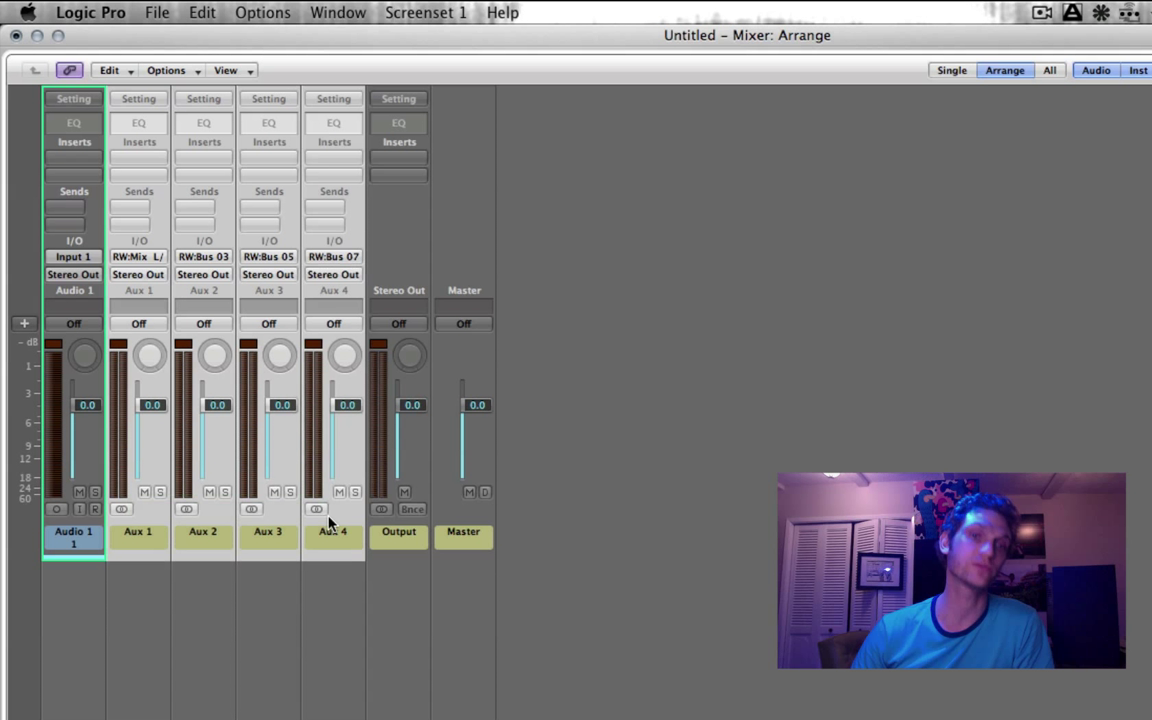
right_click(333, 532)
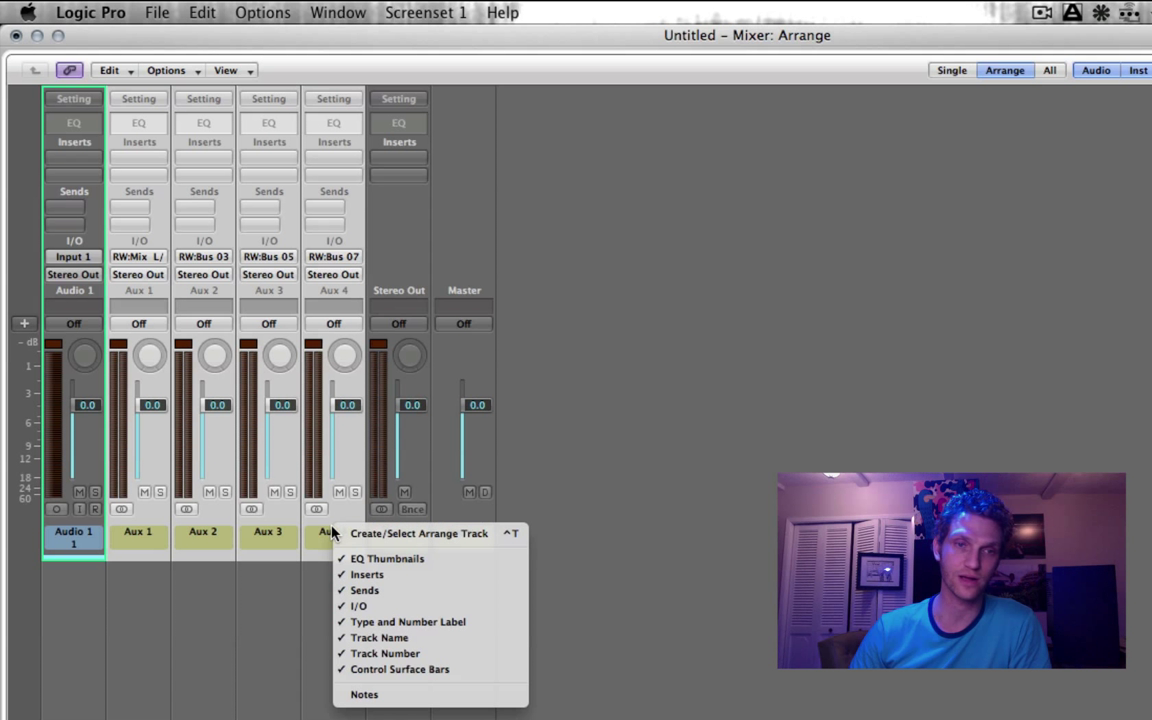
left_click(389, 536)
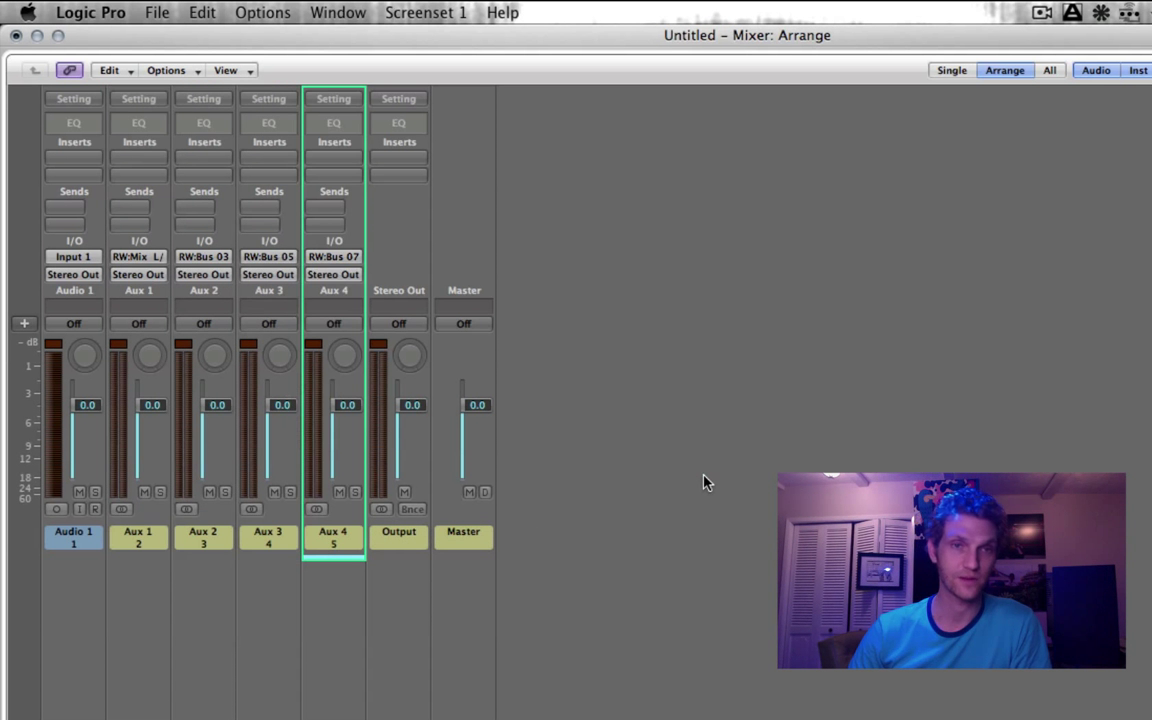
- Close the mixer and delete the unused Audio 1 track from the arrangement
key("super+w")
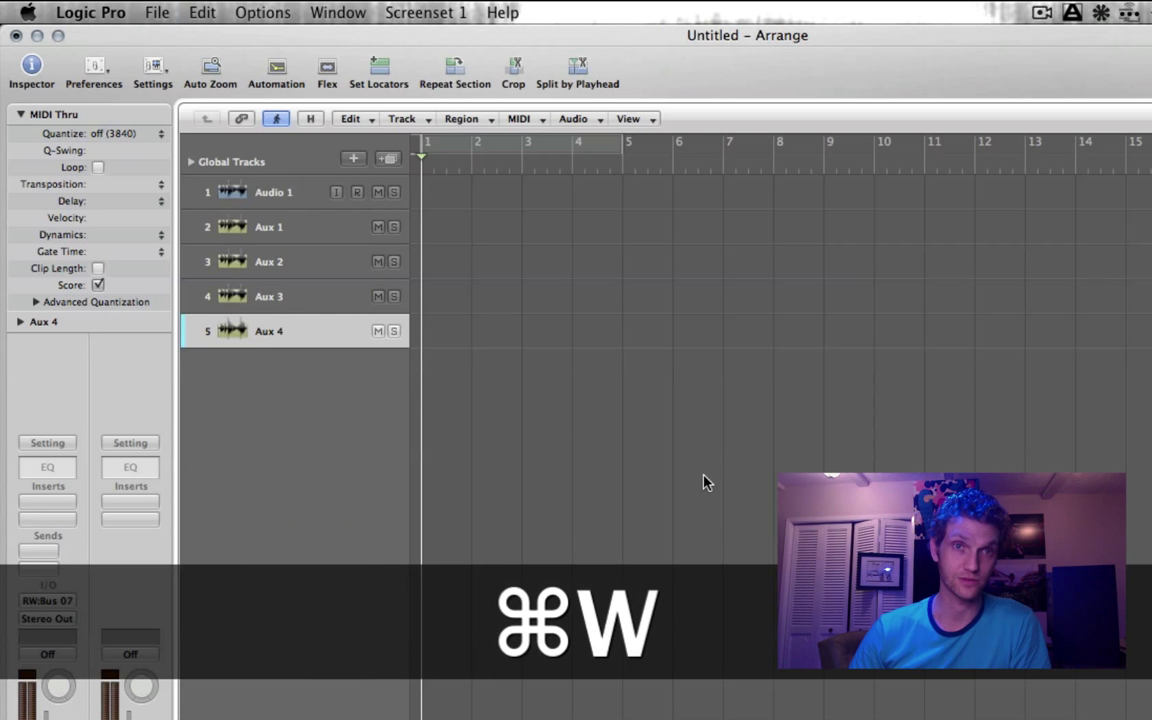
left_click(307, 226)
left_click(300, 260)
left_click(291, 331)
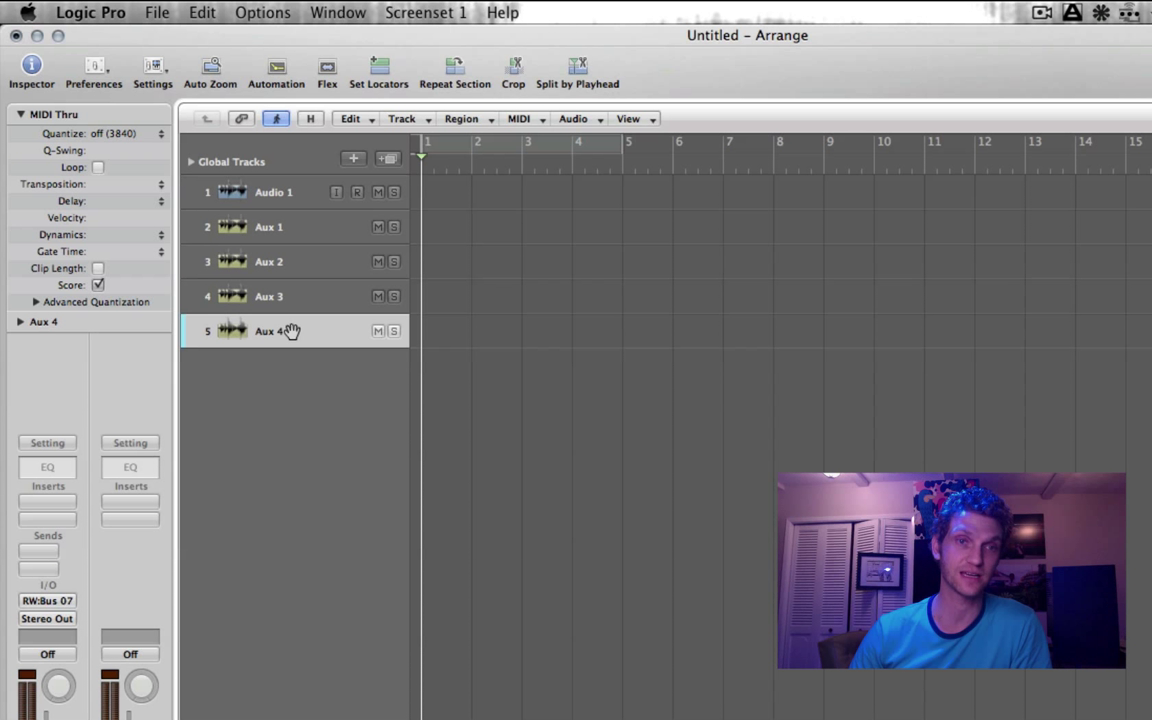
left_click(282, 297)
left_click(289, 194)
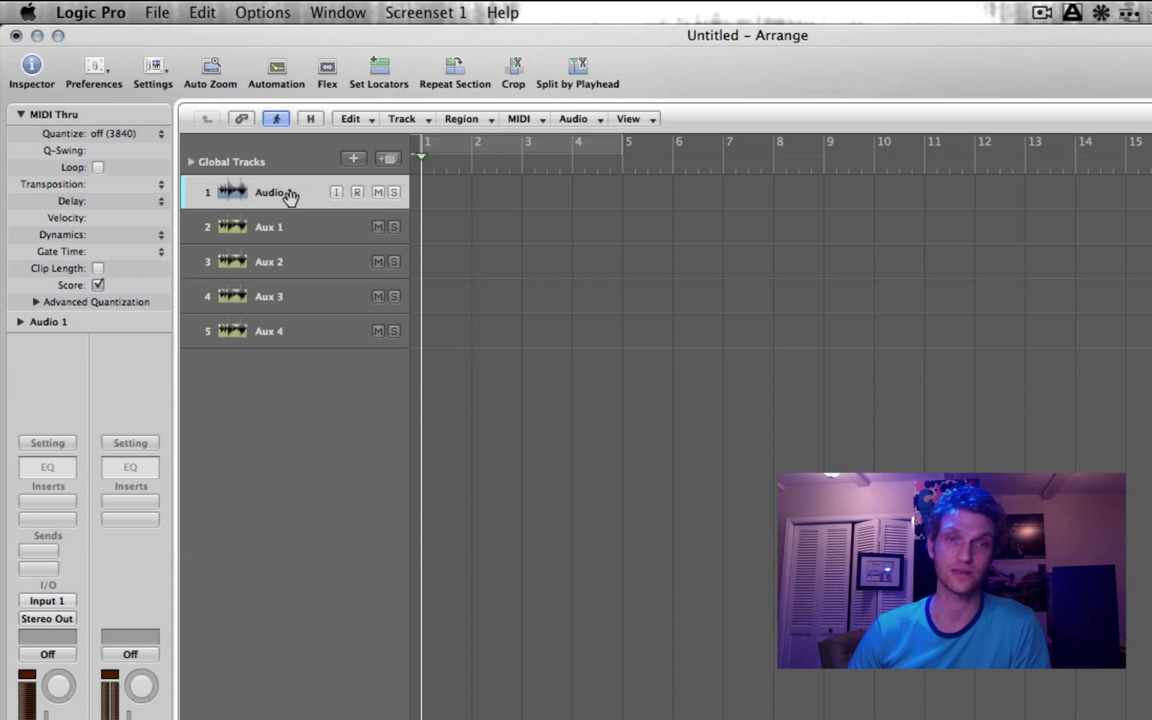
key("super+BackSpace")
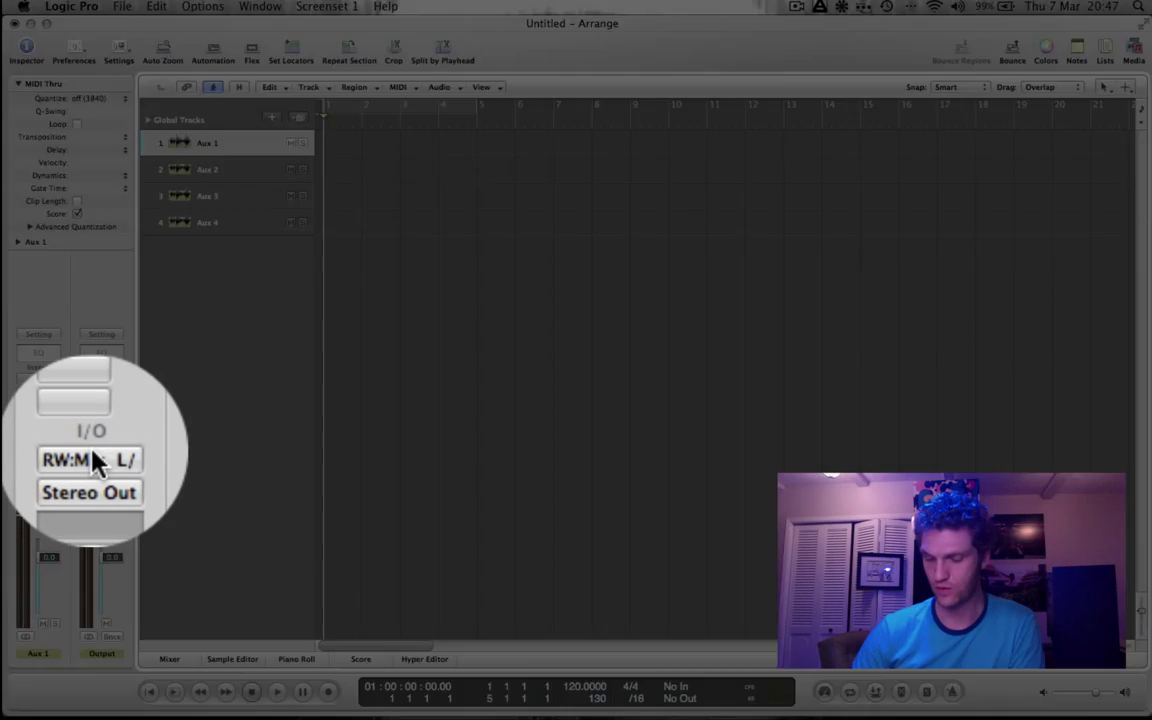
- Step through Aux 1–4 to check their RW:Mix L/R, Bus 05 and Bus 07 inputs, then bring Ableton Live forward
key("Down")
key("Down")
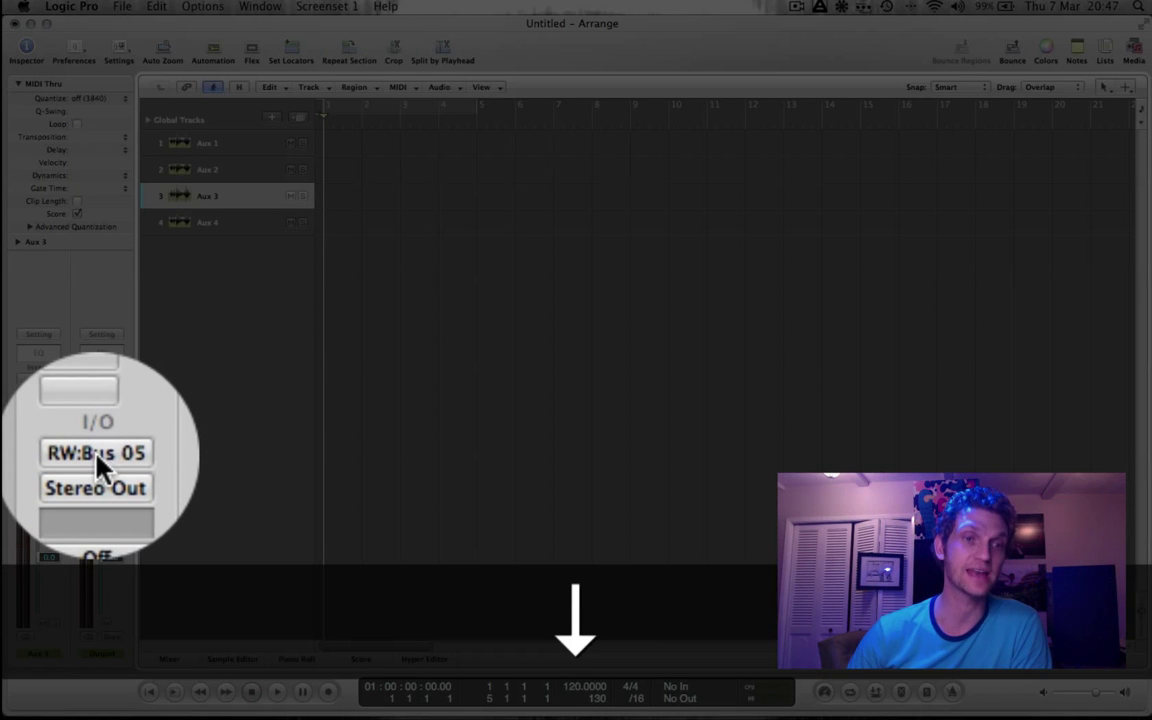
key("Down")
key("Up")
key("Up")
key("Up")
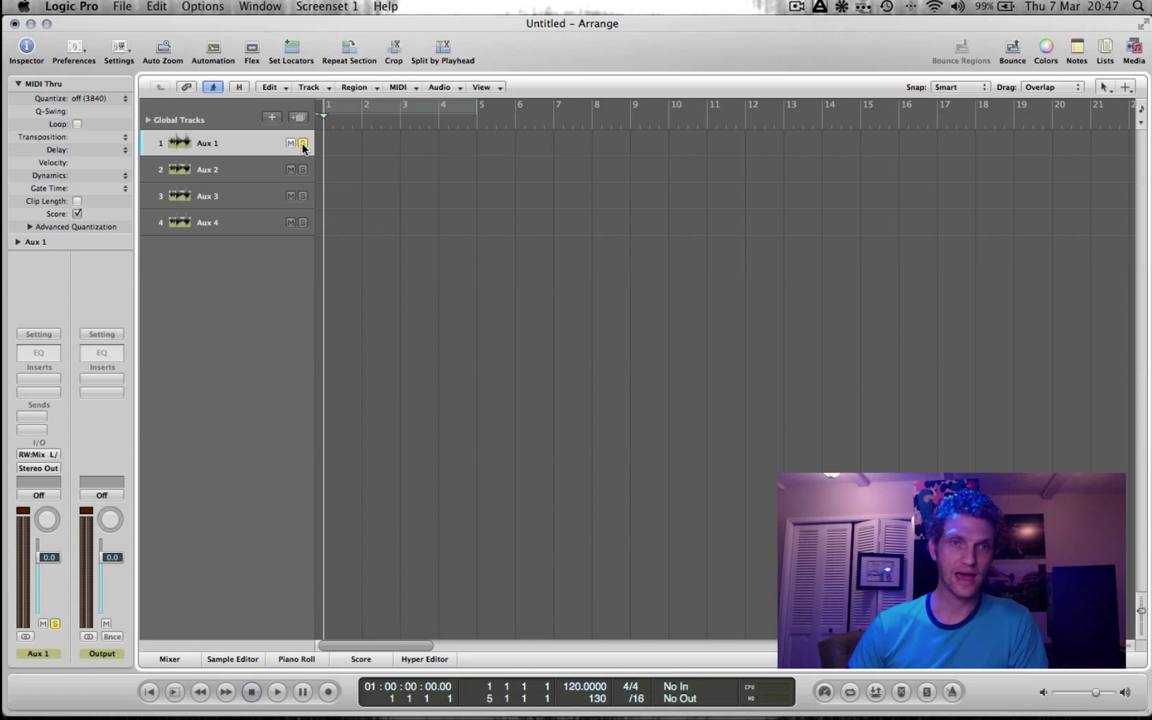
key("super+Tab")
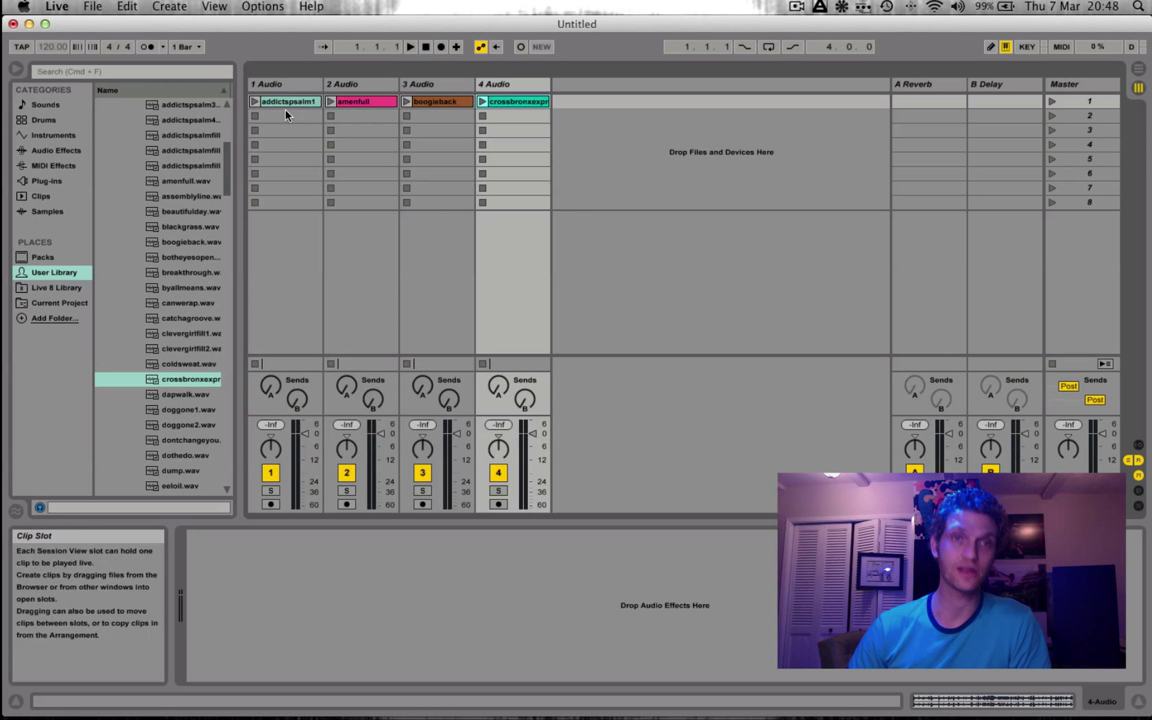
- Show the In/Out section in Live's Session mixer, revealing all four tracks' Audio To set to Master
left_click(279, 298)
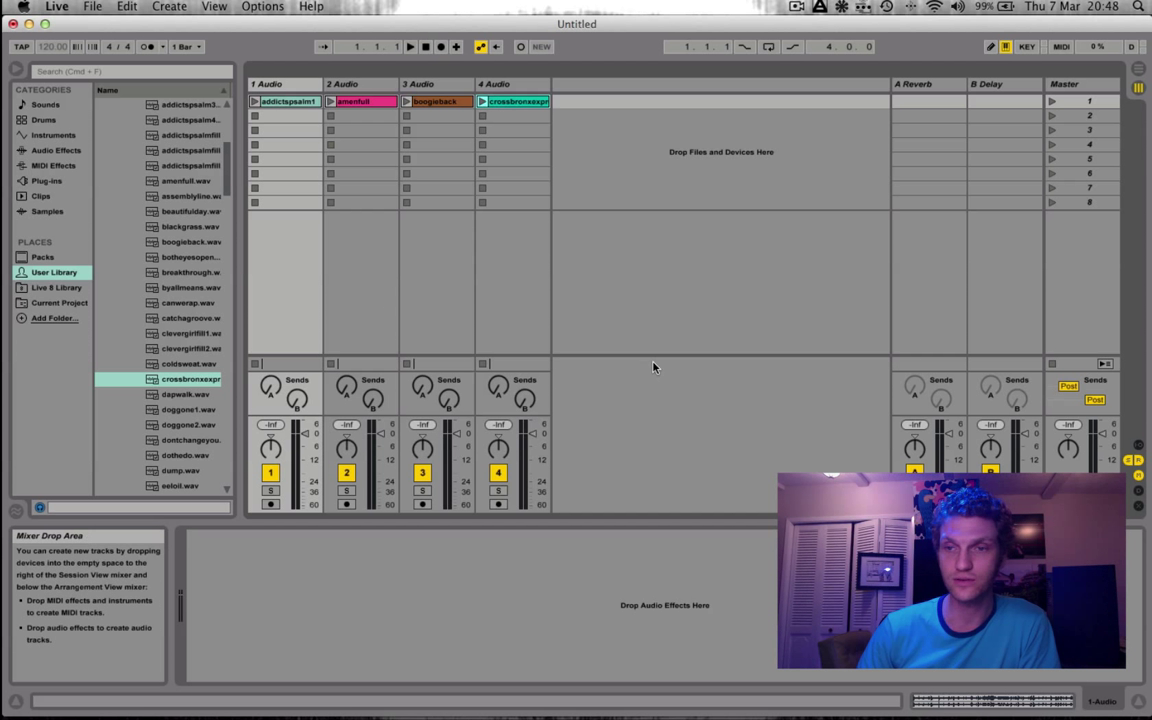
left_click(1139, 448)
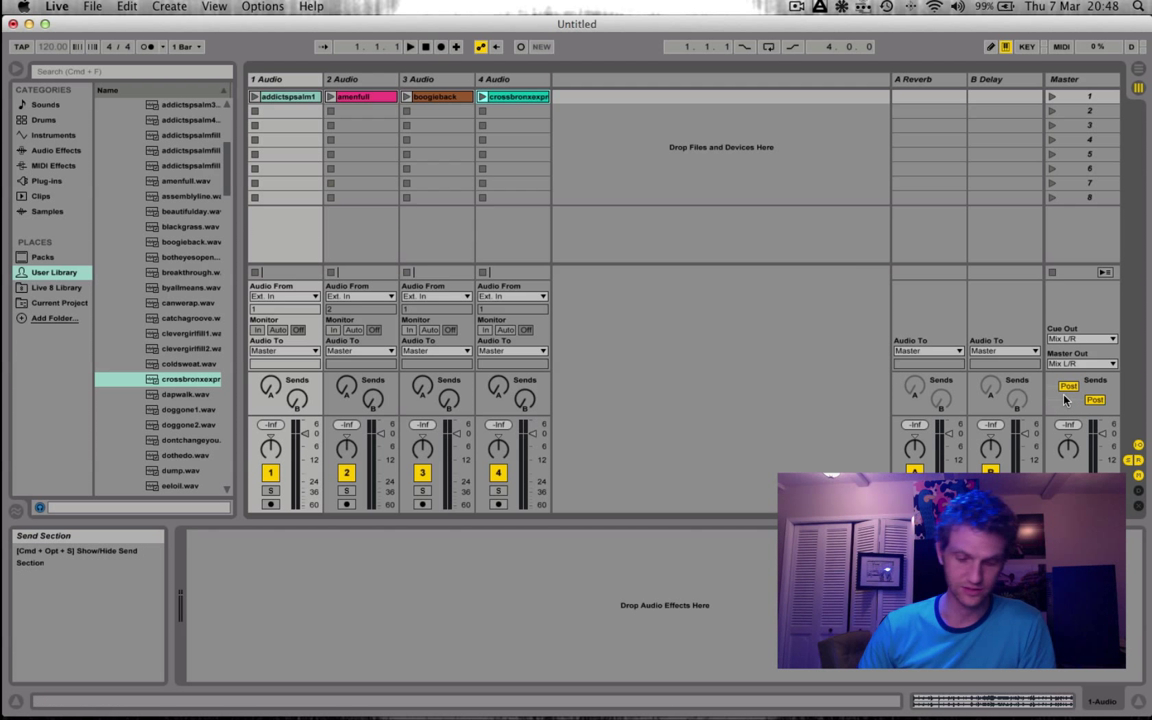
key("super+alt+i")
key("super+alt+i")
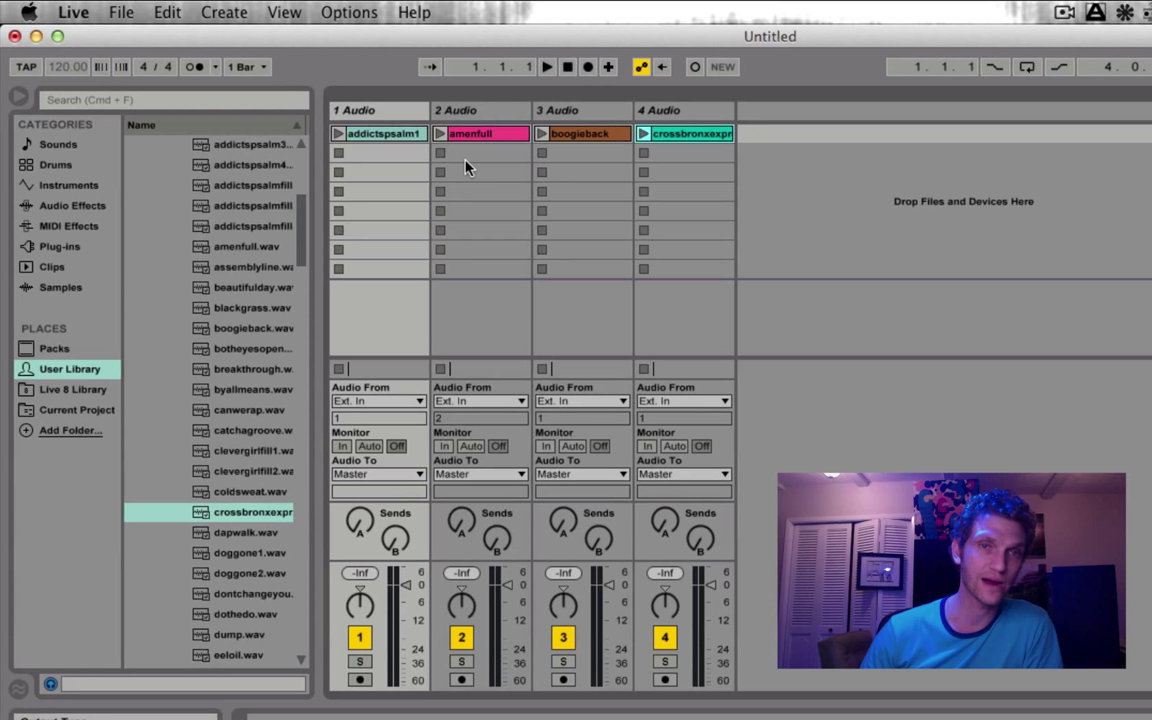
left_click(410, 106)
left_click(485, 110)
left_click(579, 110)
left_click(698, 112)
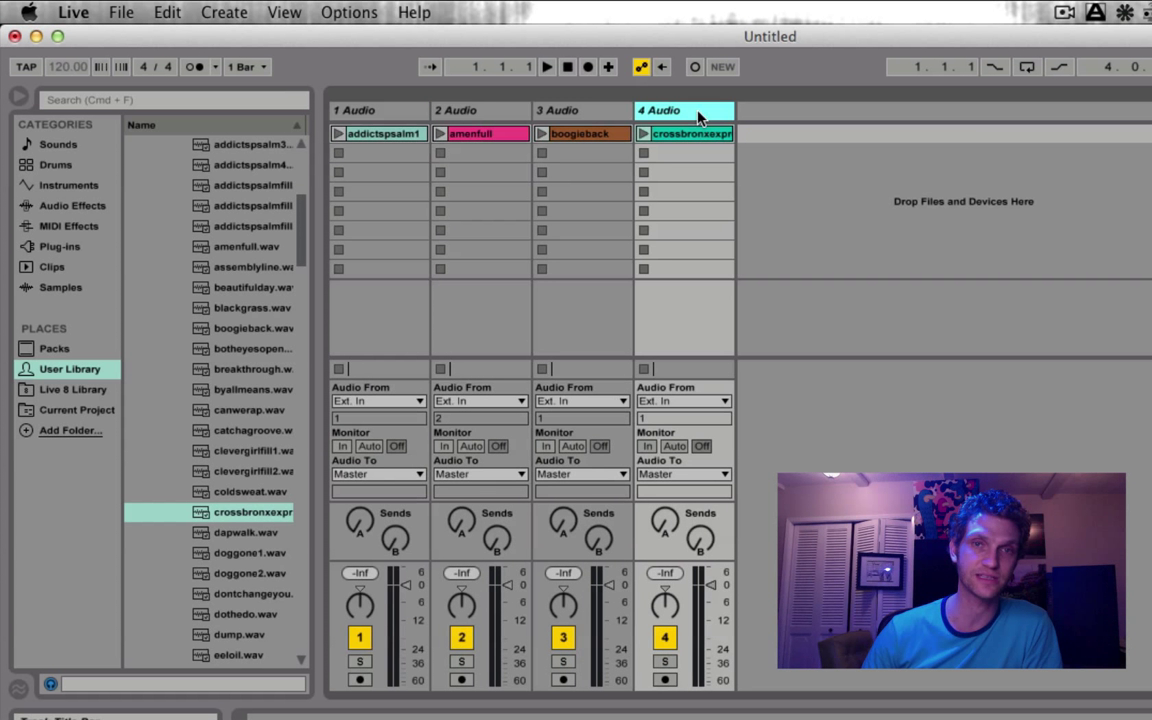
left_click(393, 112)
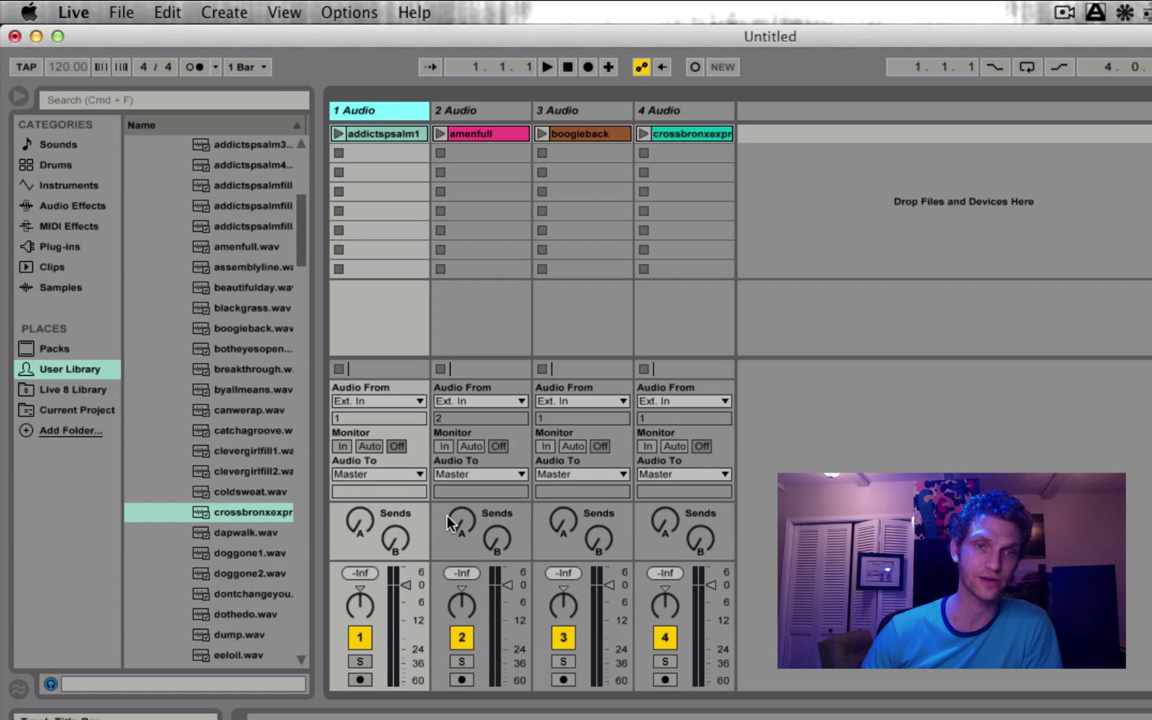
- Set audio track 1's Audio To to ReWire Out, keeping its channel on Mix L/R
left_click(405, 476)
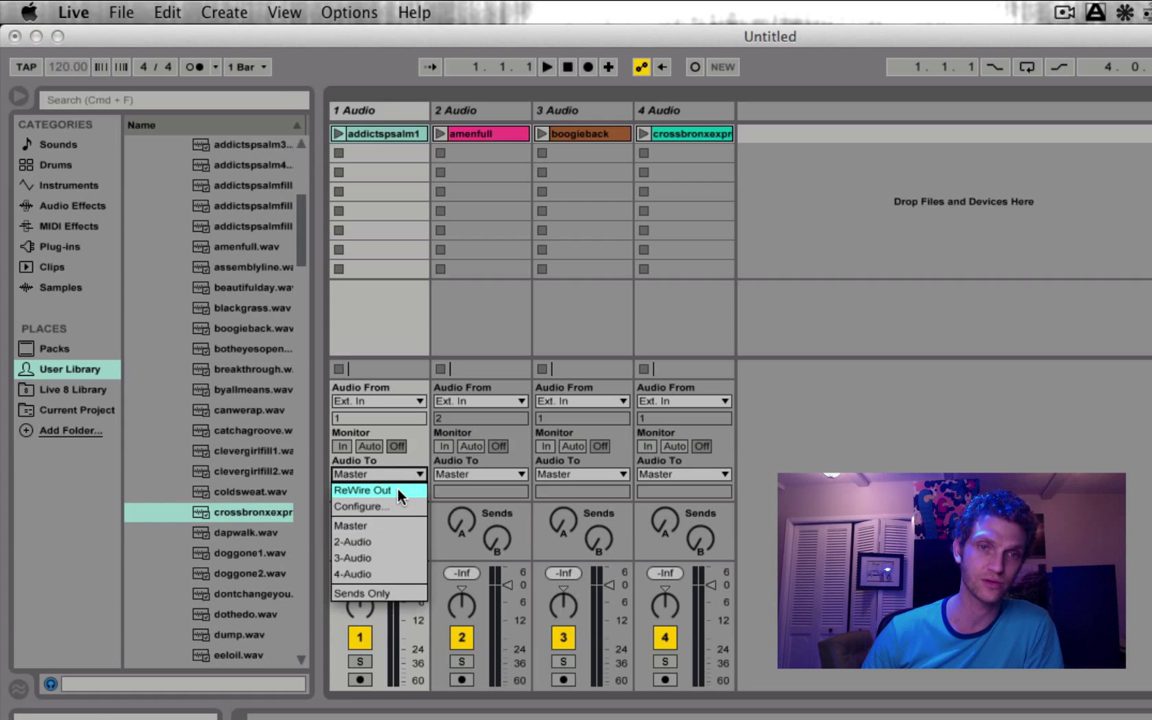
left_click(398, 494)
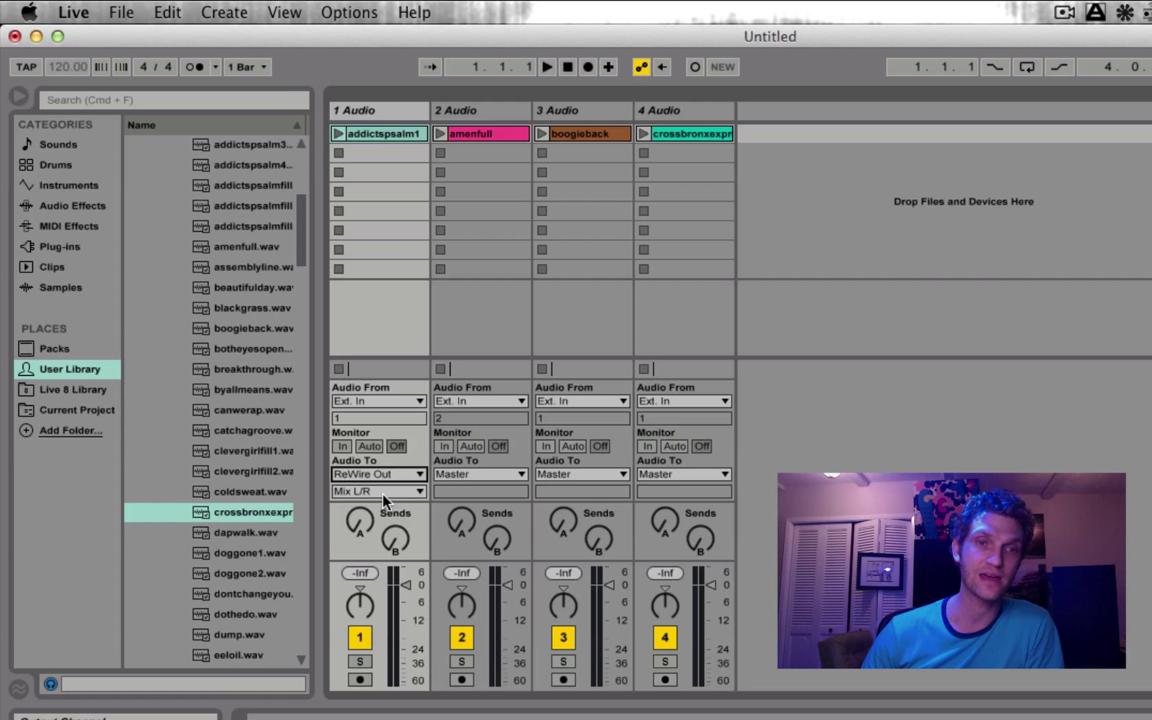
left_click(383, 494)
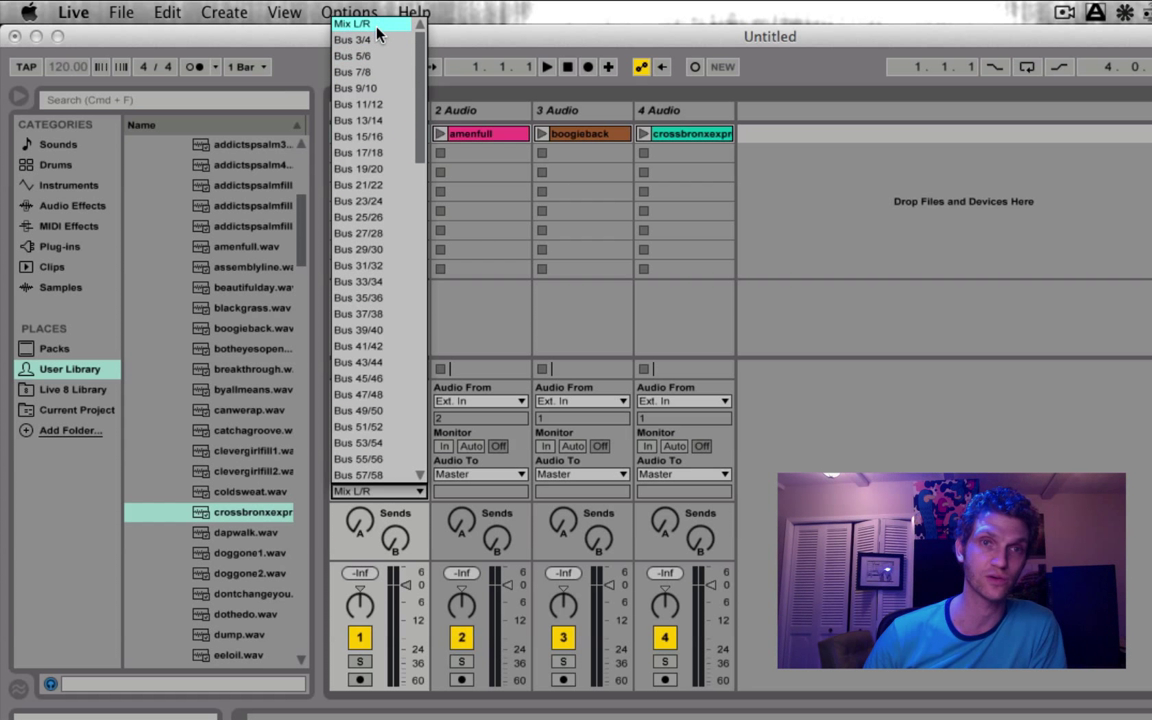
scroll(393, 396, "down", 5)
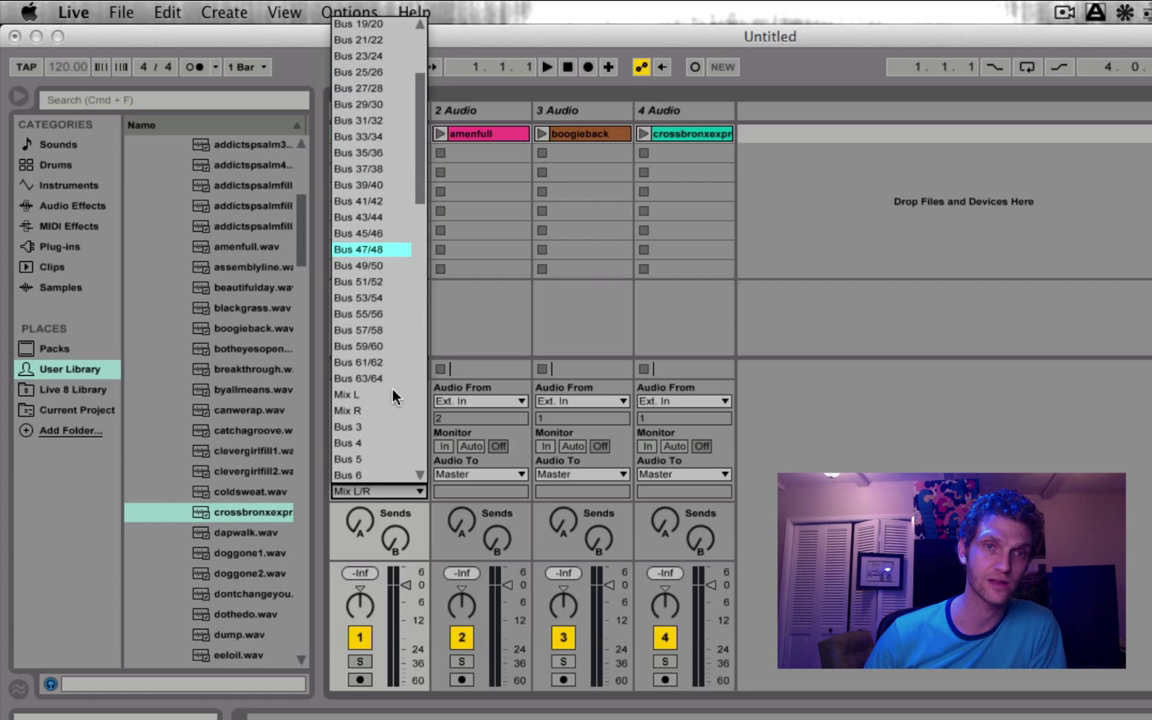
scroll(393, 396, "up", 2)
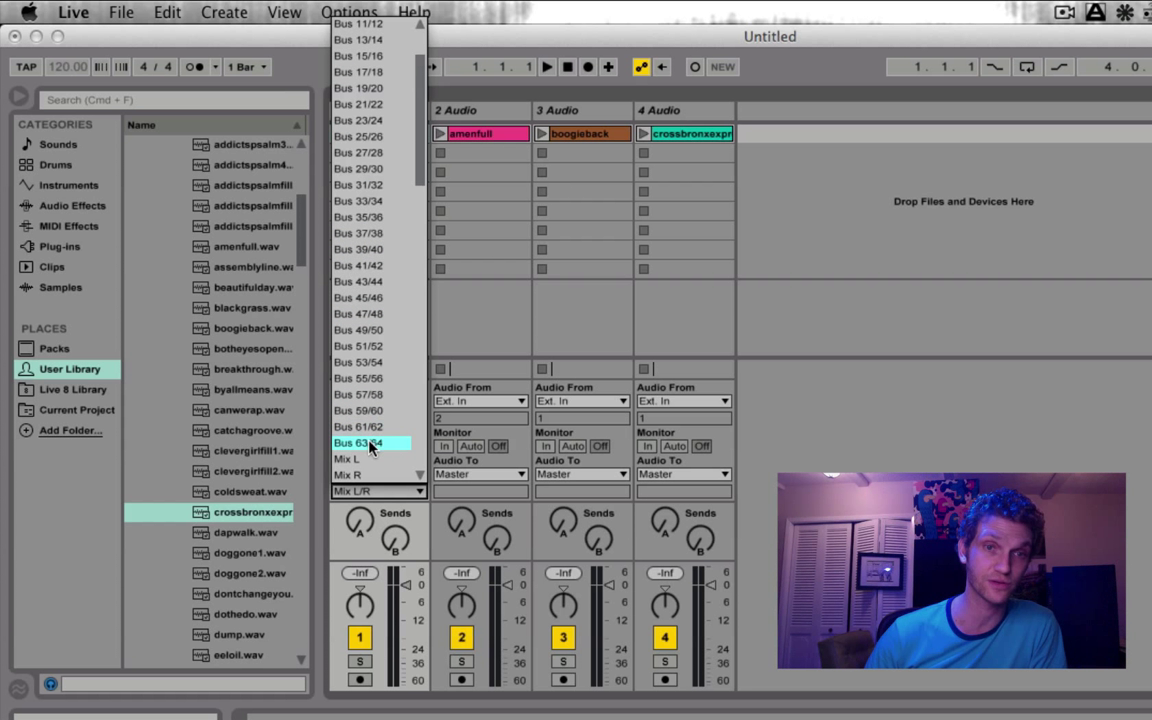
left_click(502, 438)
left_click(372, 492)
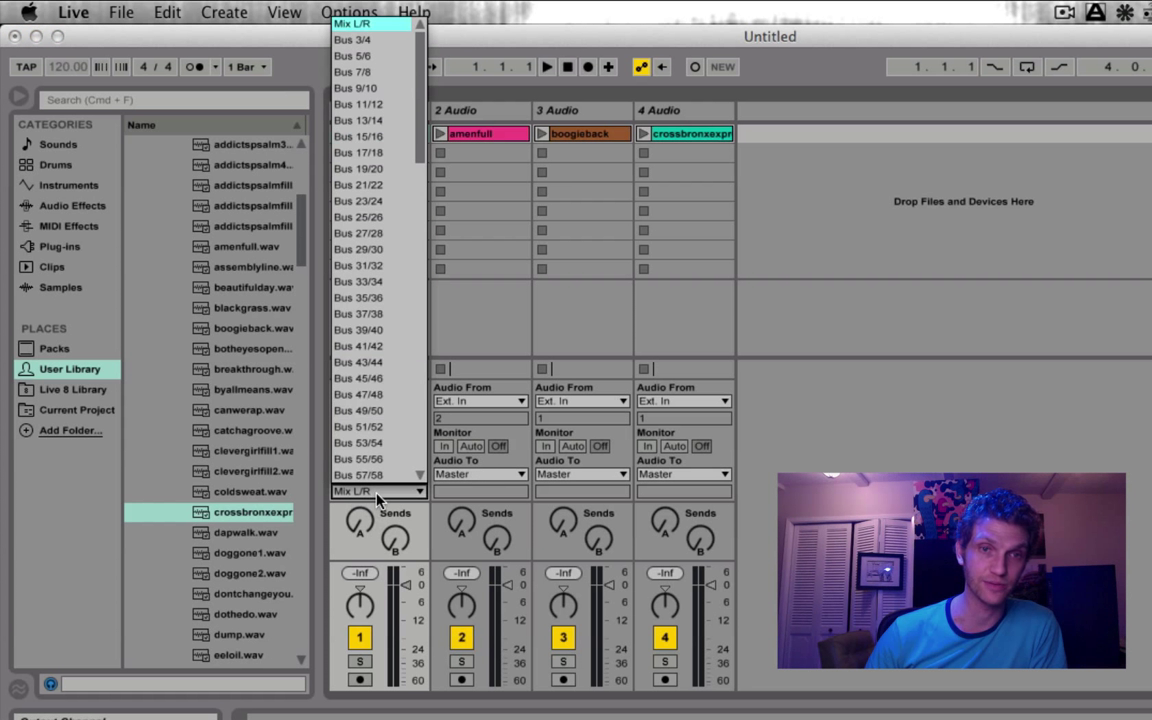
scroll(368, 380, "down", 5)
scroll(368, 410, "down", 3)
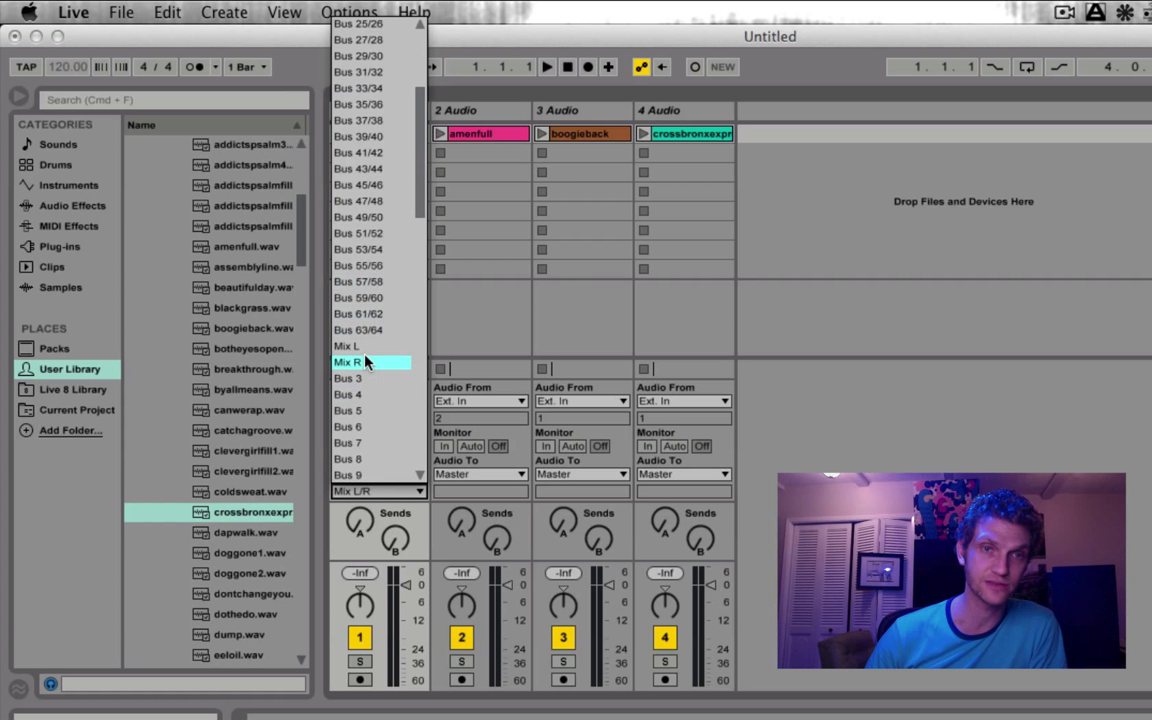
scroll(366, 459, "down", 20)
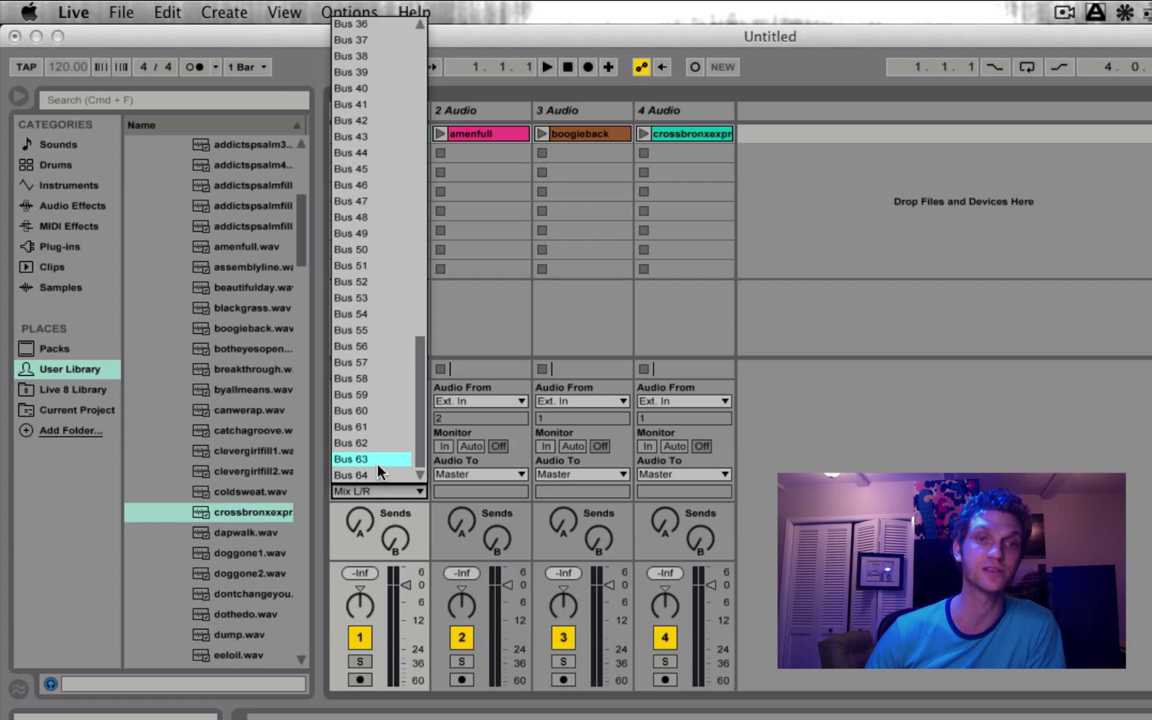
left_click(830, 455)
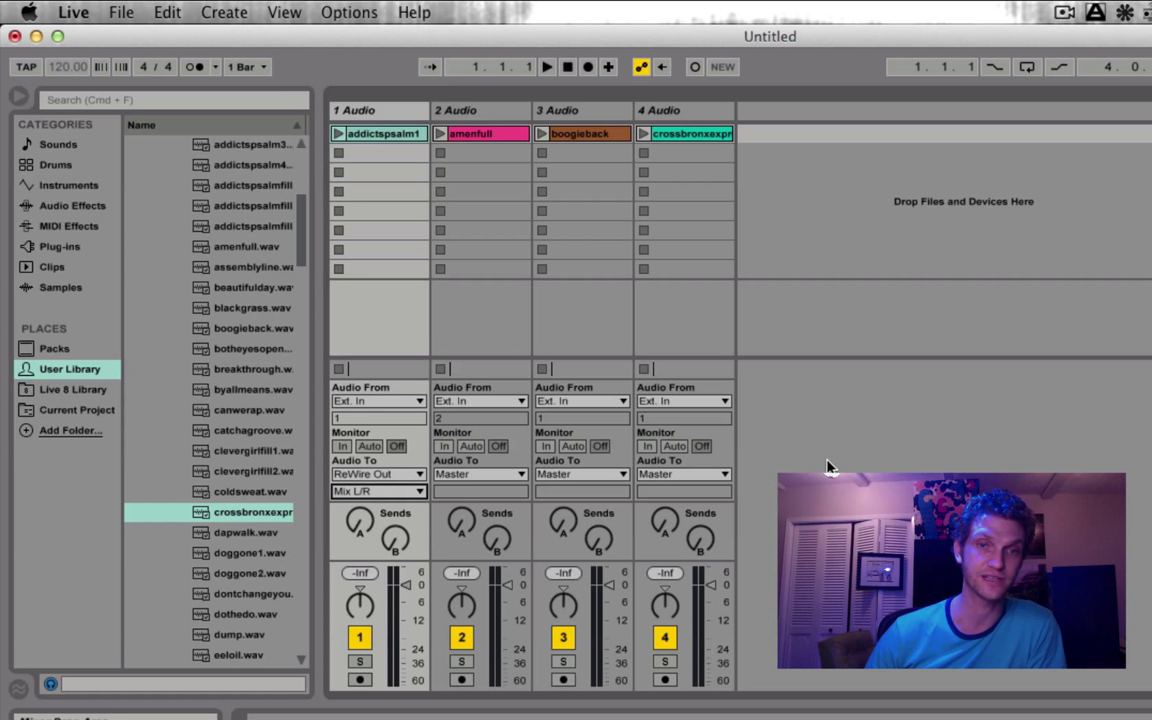
- Set Audio To to ReWire Out for tracks 2–4, assigning Bus 3/4, Bus 5/6 and Bus 7/8
left_click(480, 477)
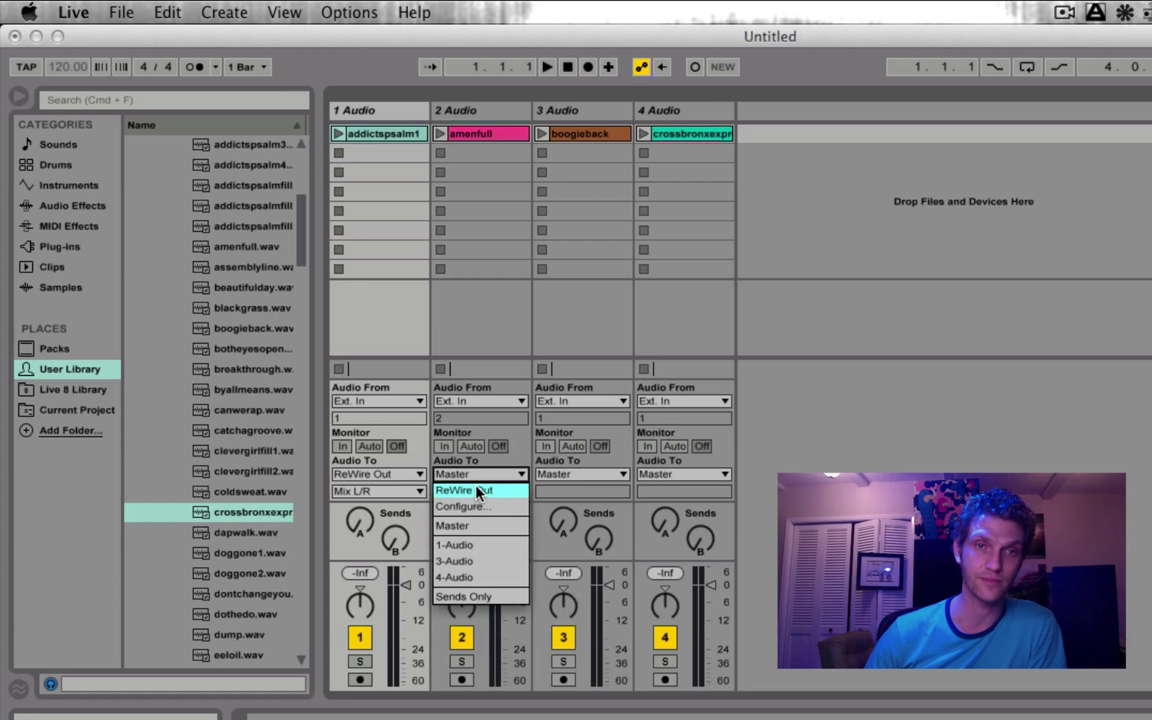
left_click(478, 491)
left_click(479, 491)
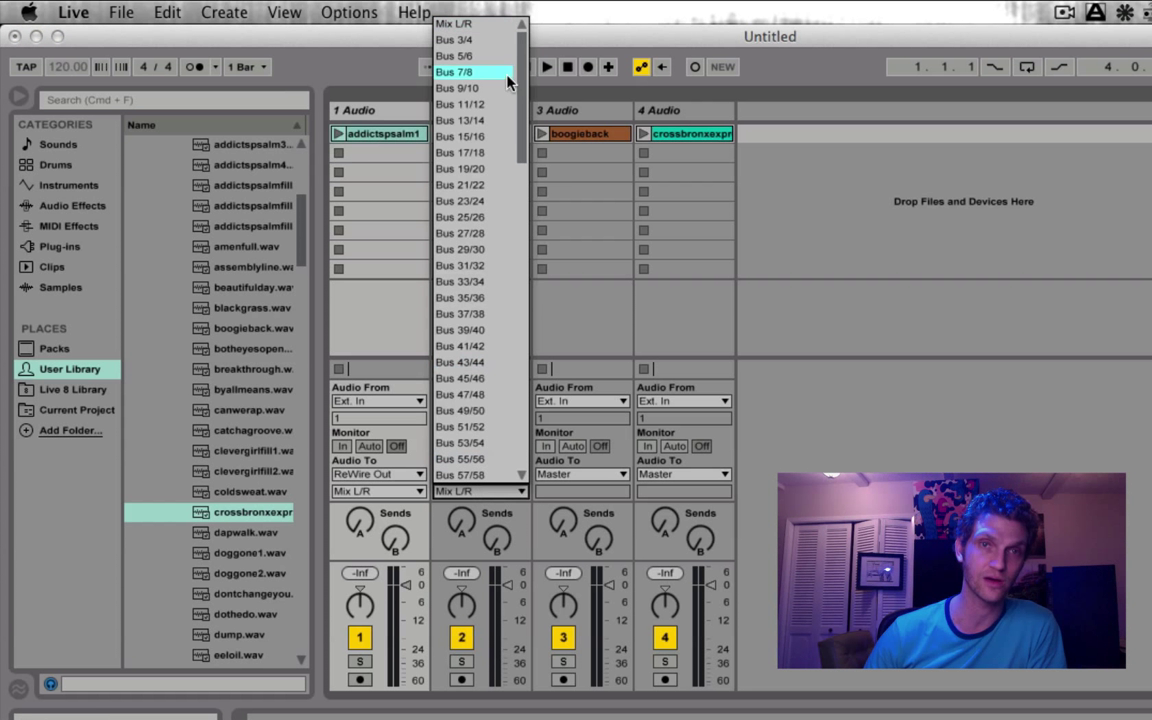
left_click(468, 40)
left_click(590, 474)
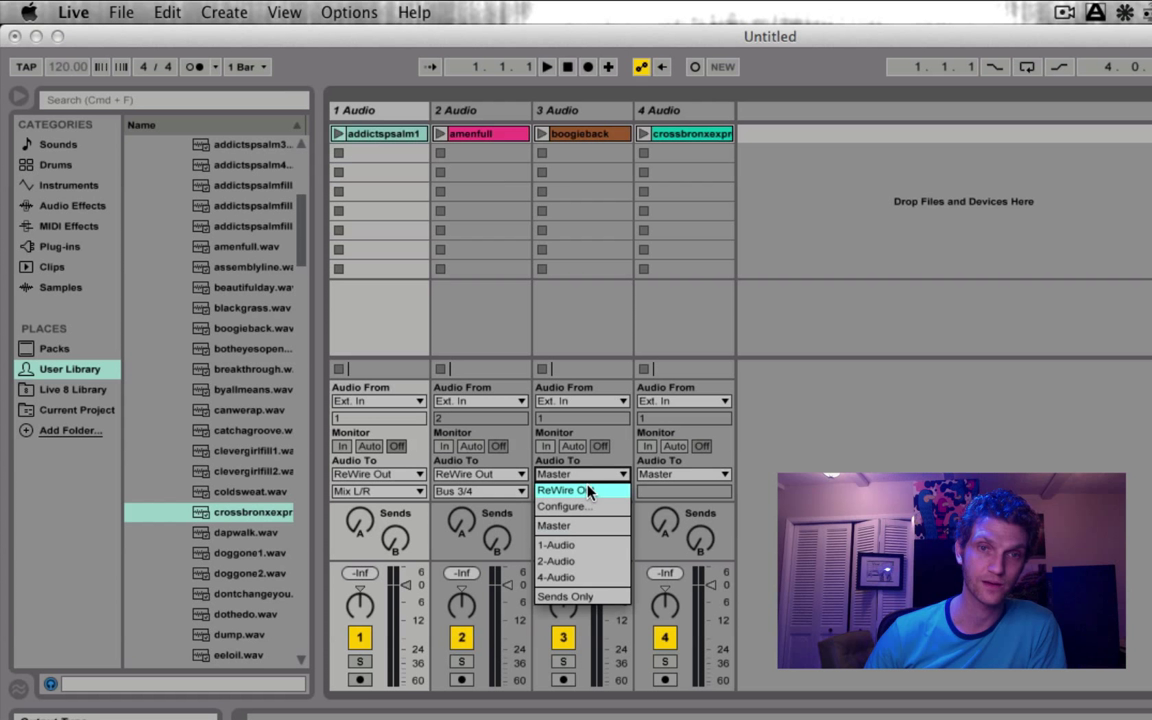
left_click(589, 486)
left_click(590, 491)
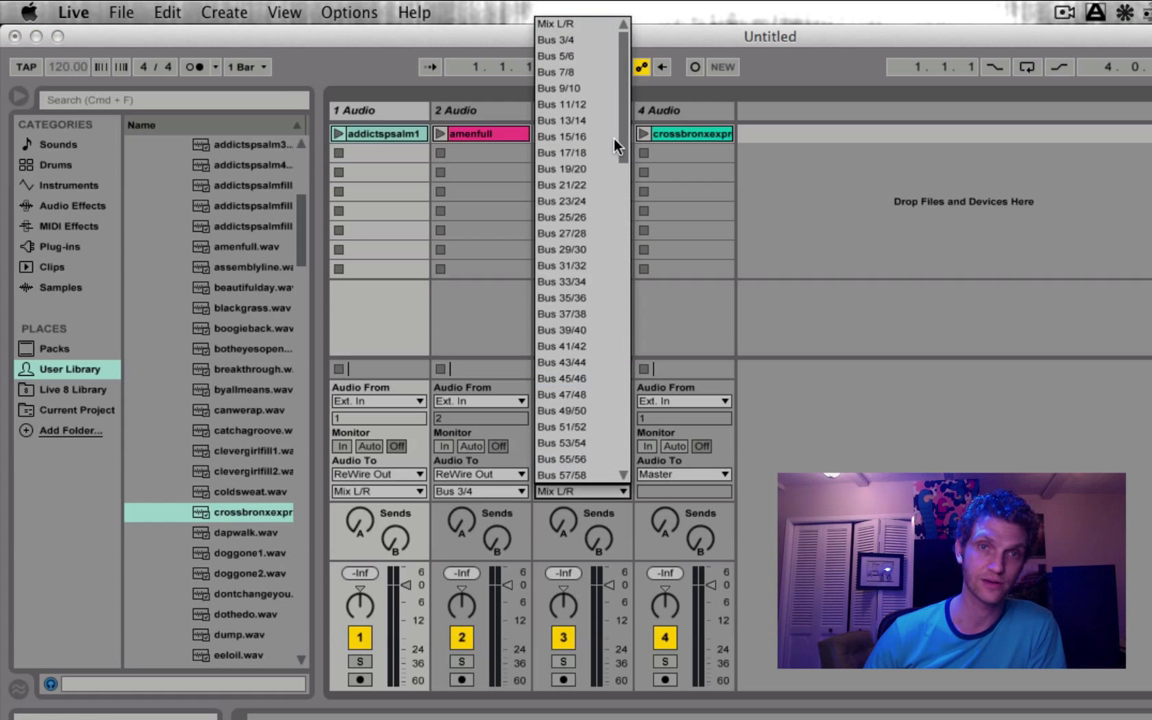
left_click(580, 56)
left_click(703, 473)
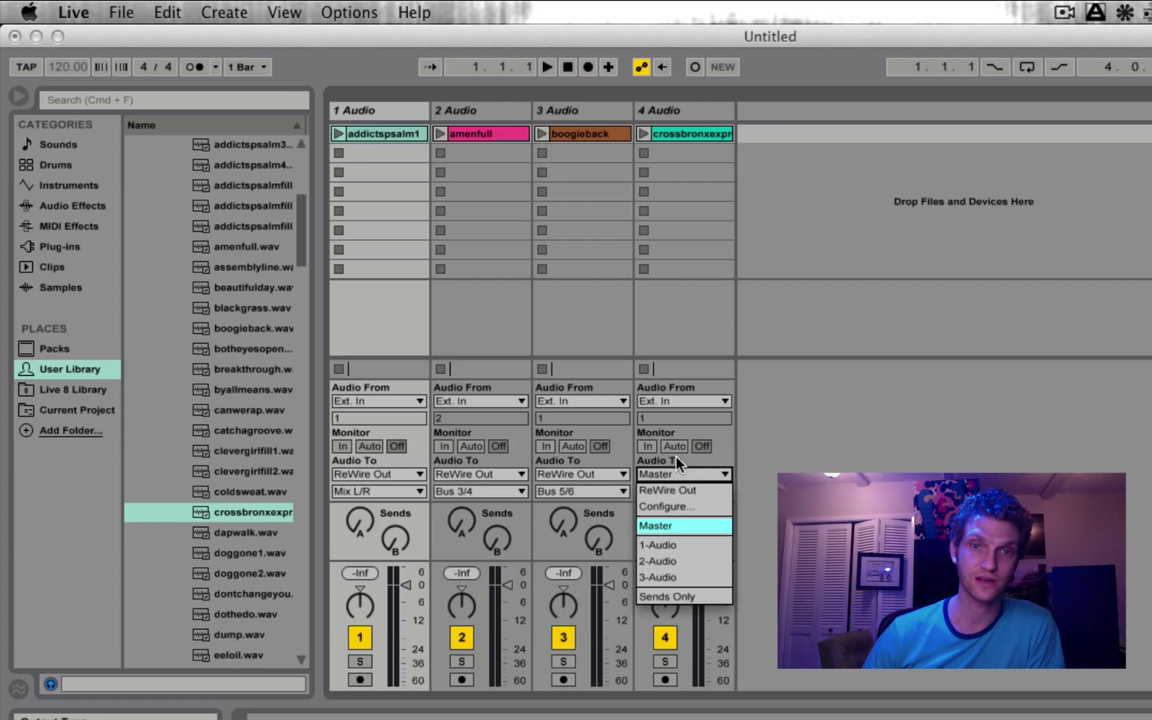
left_click(678, 500)
left_click(680, 491)
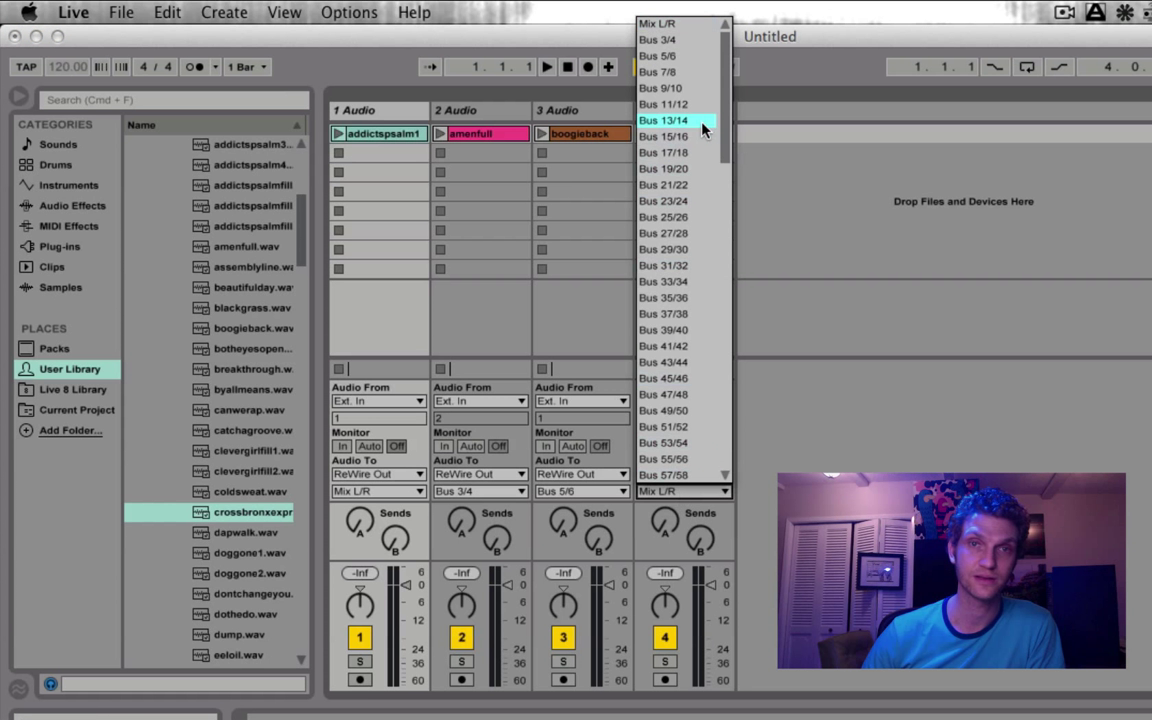
left_click(615, 64)
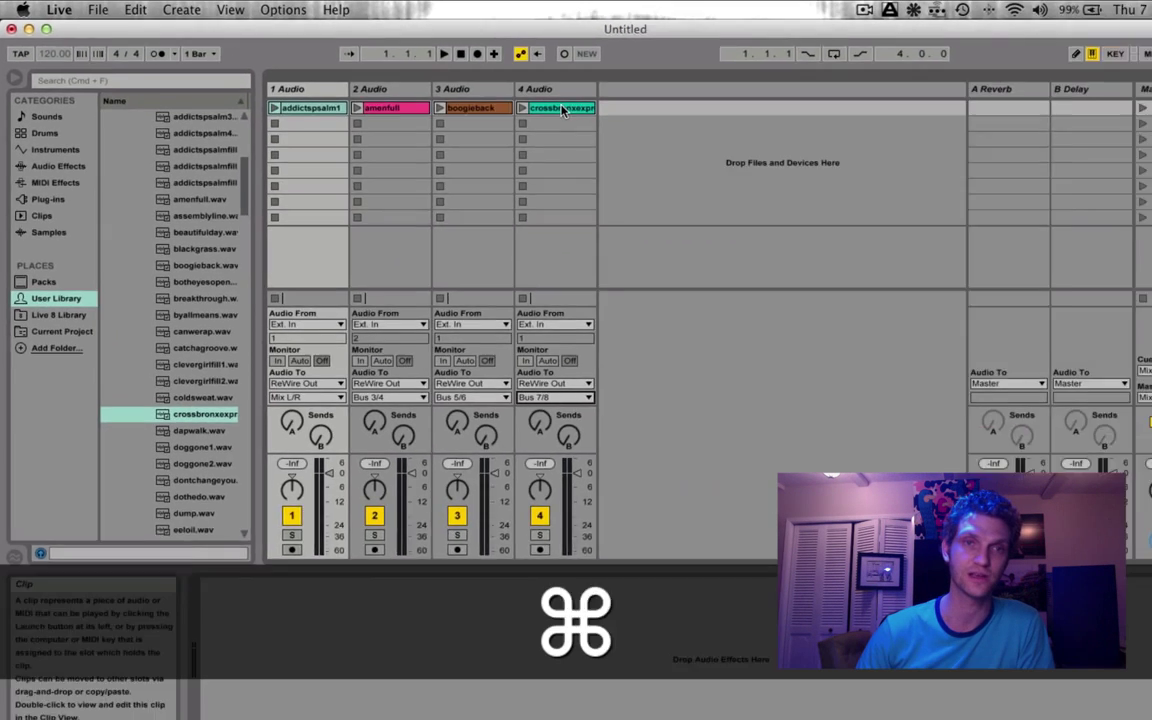
- Launch Live's scene 1 so all four drum loops play together, then return to Logic Pro
key("super+Tab")
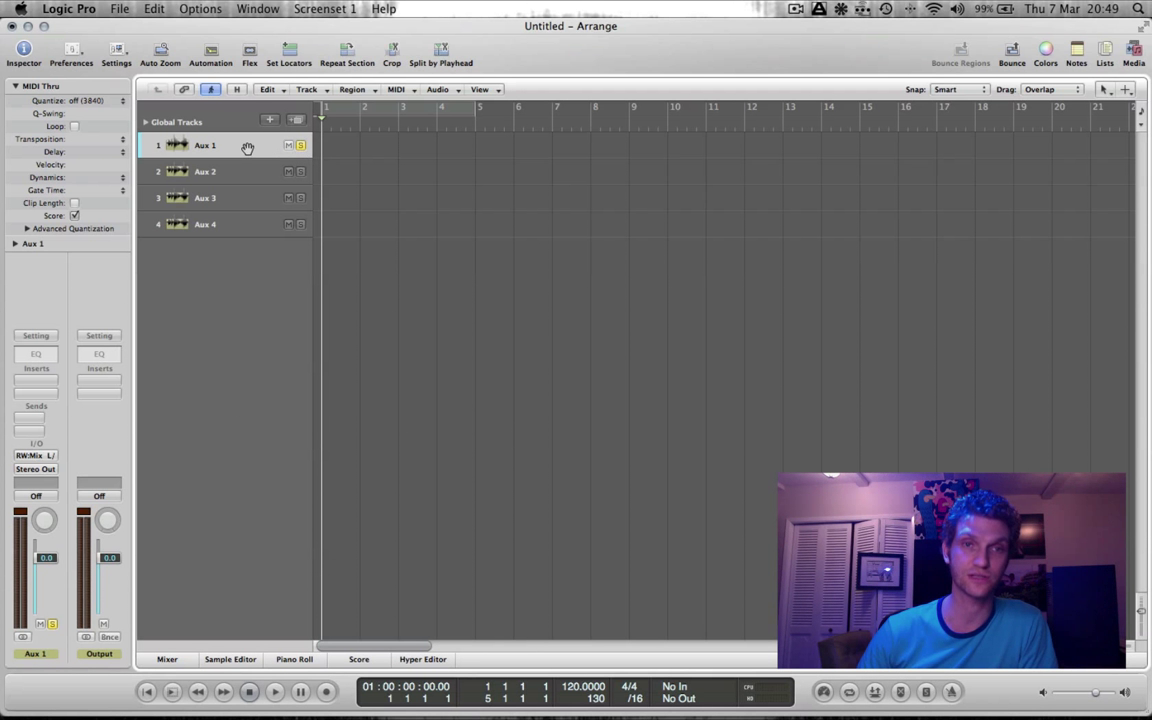
key("super+Tab")
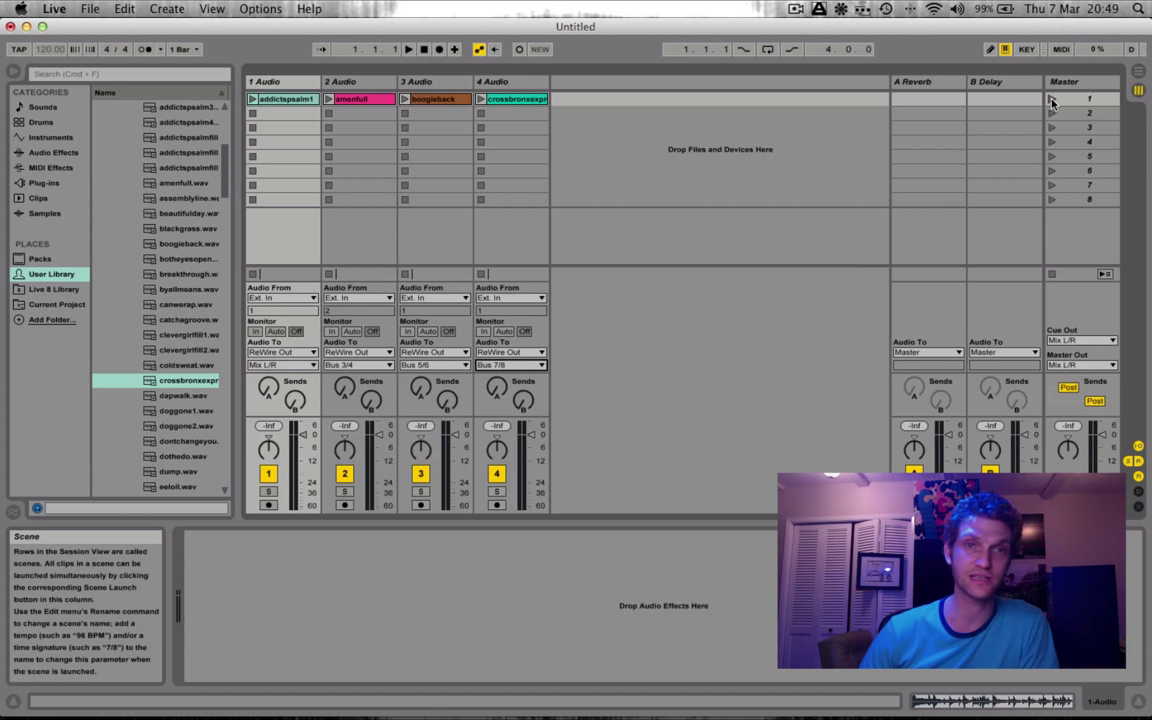
left_click(1052, 100)
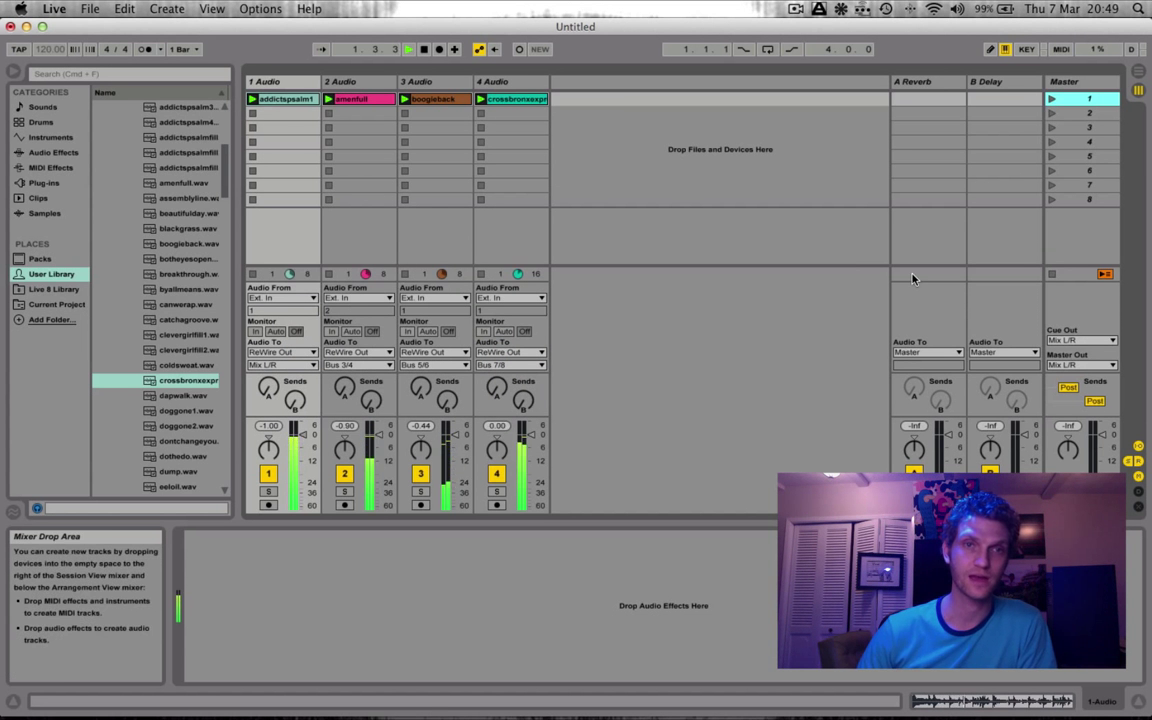
key("super+Tab")
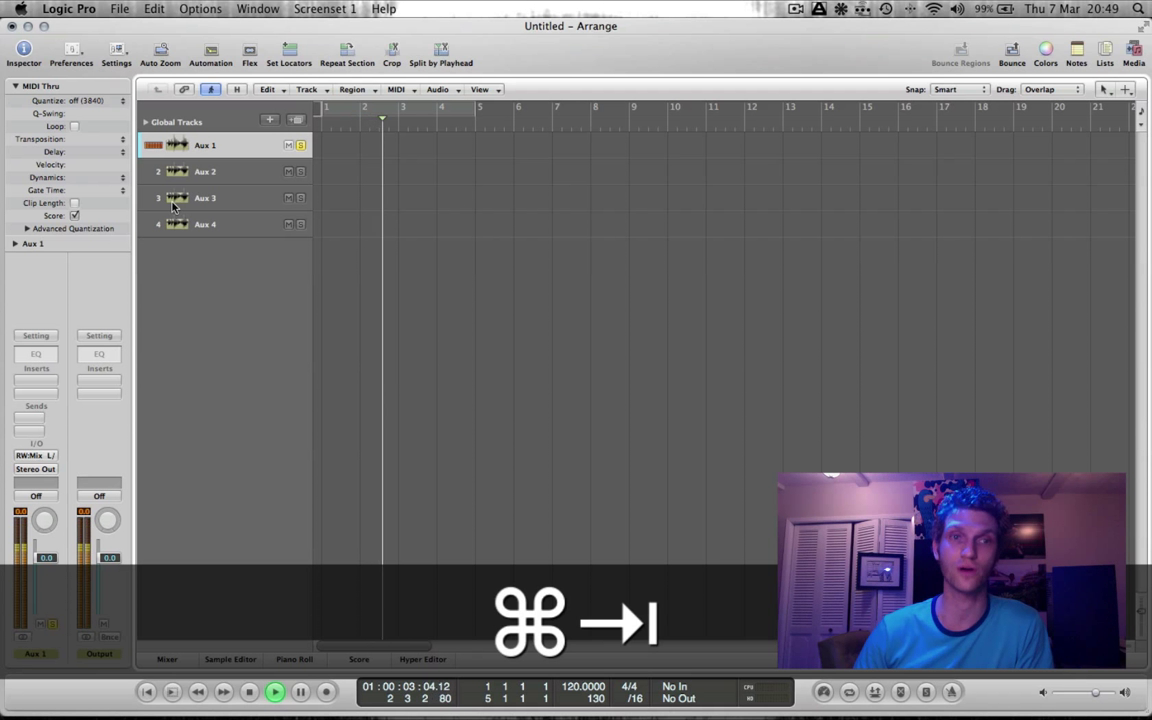
- Exclusively solo Aux 2, Aux 3 and Aux 4 in turn to audition each one
left_click(247, 171)
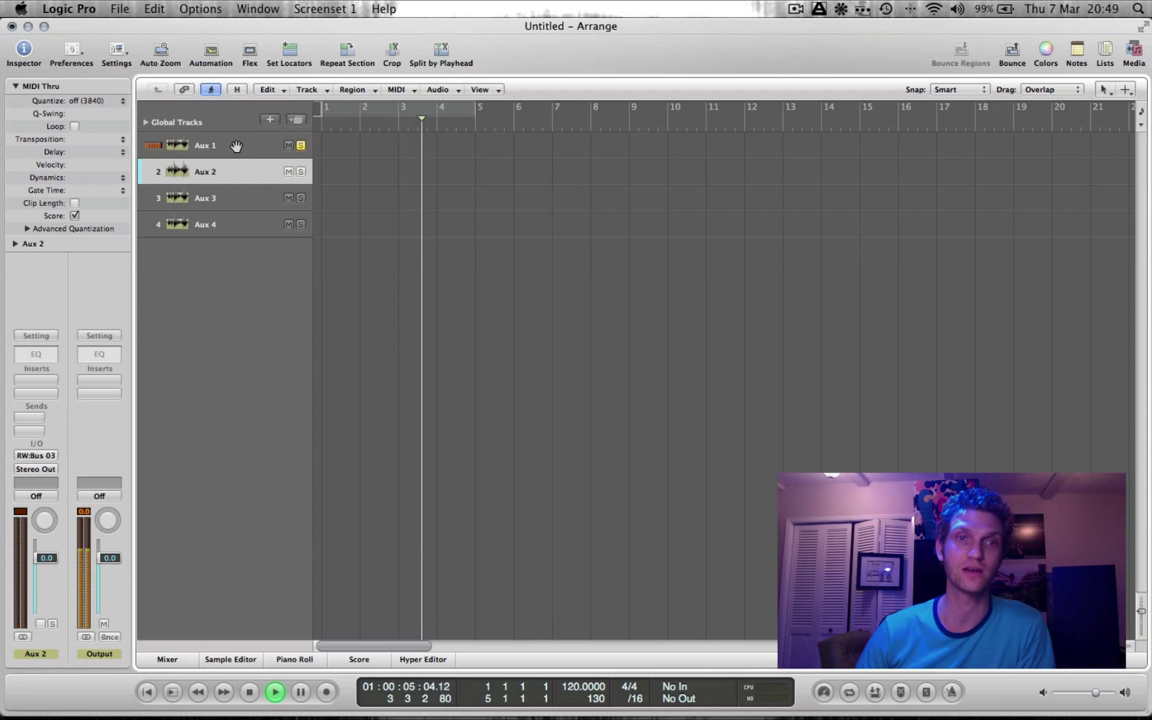
left_click(236, 146)
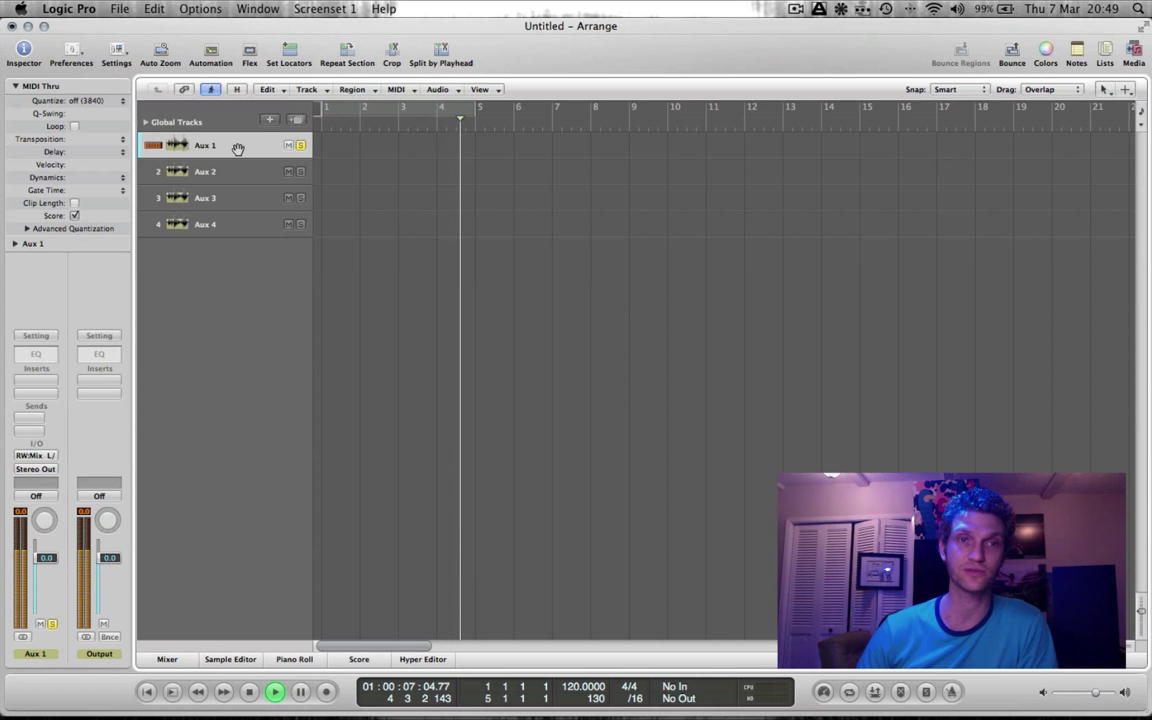
left_click(210, 170)
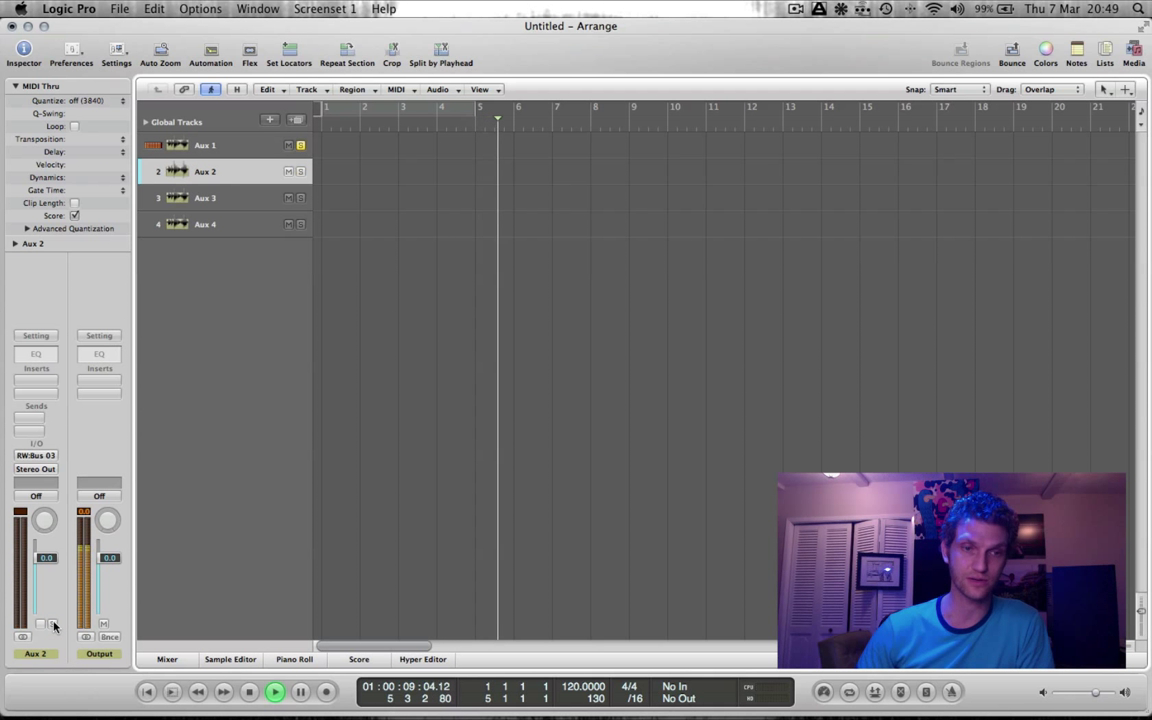
key("alt")
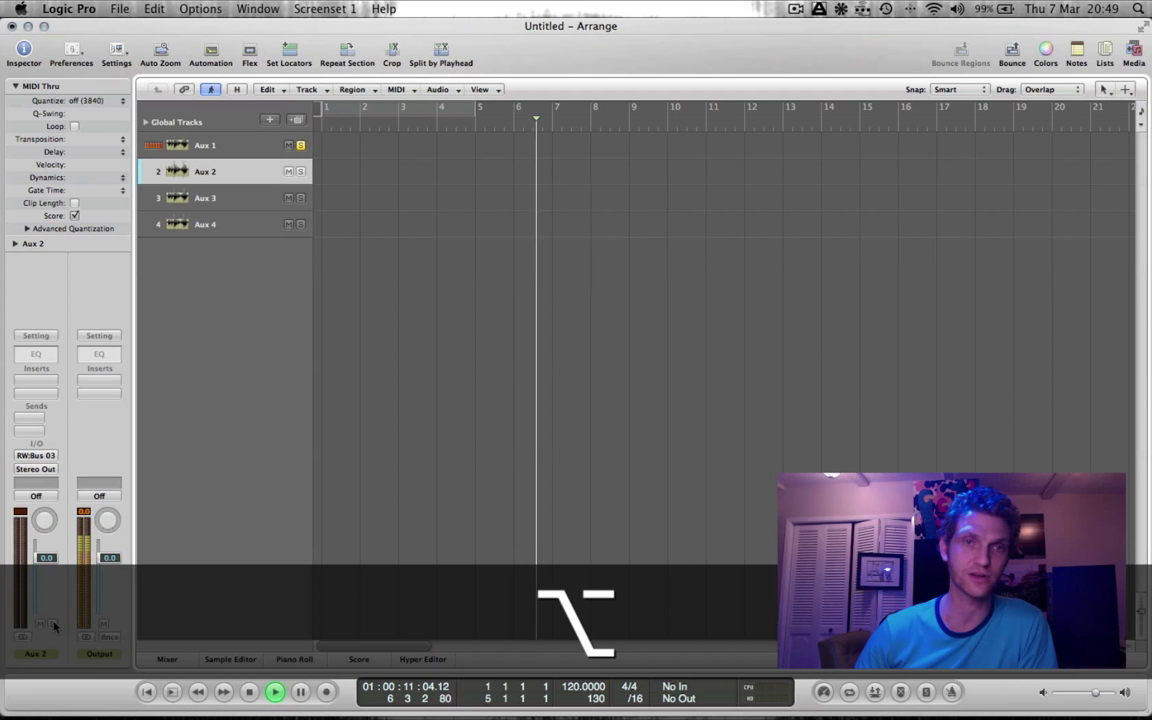
left_click(52, 624, "alt")
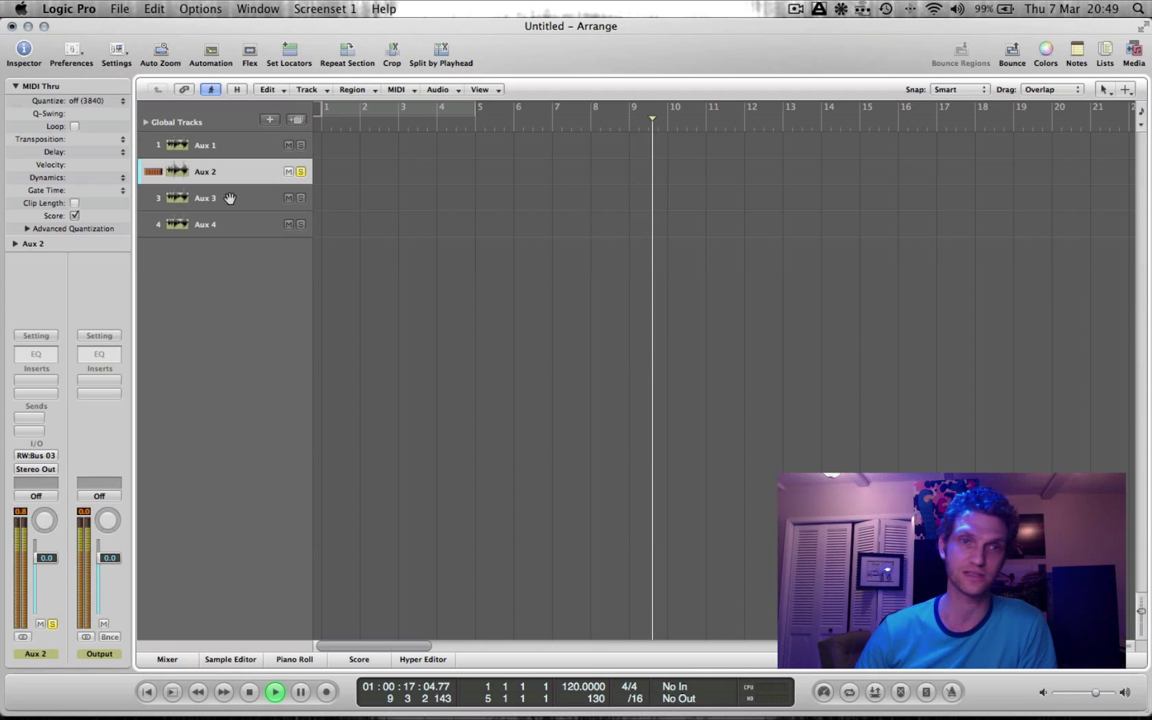
left_click(237, 198)
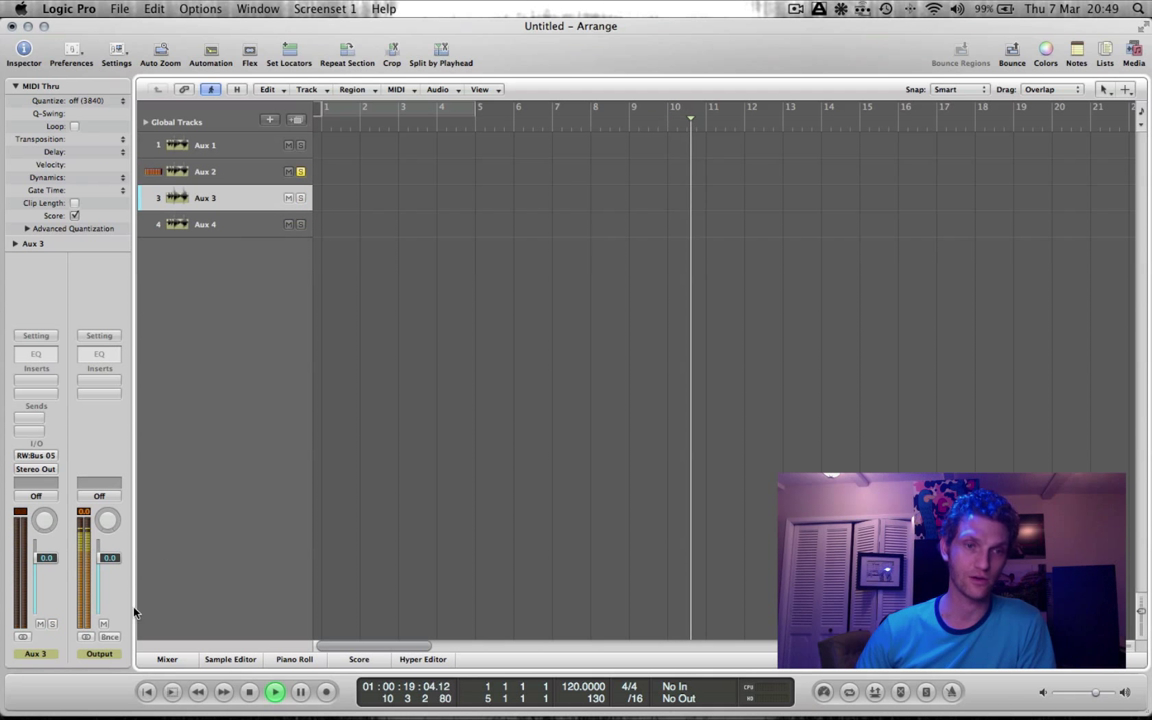
left_click(52, 623, "alt")
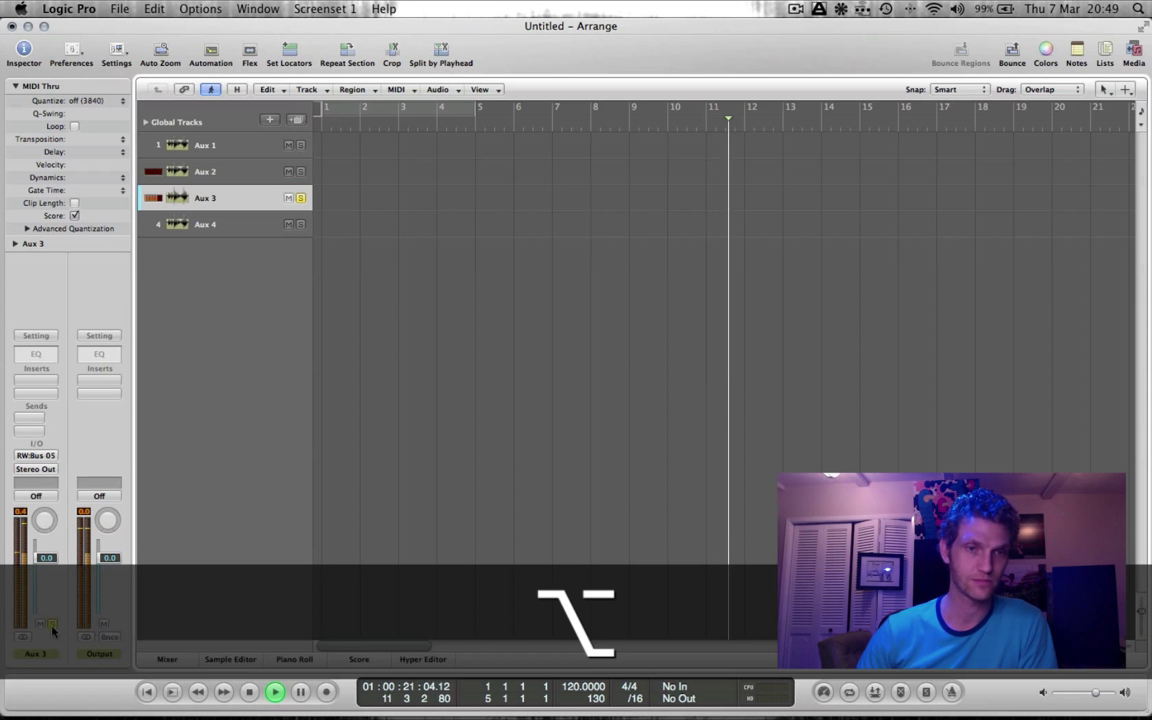
left_click(258, 225)
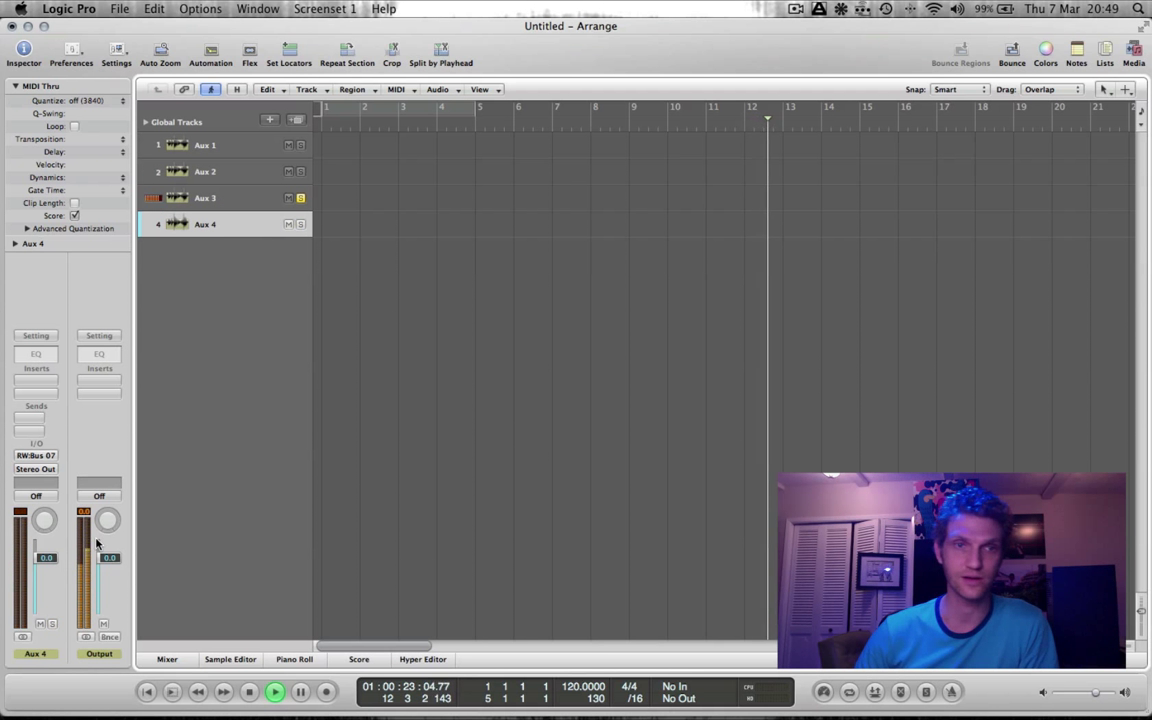
left_click(52, 623, "alt")
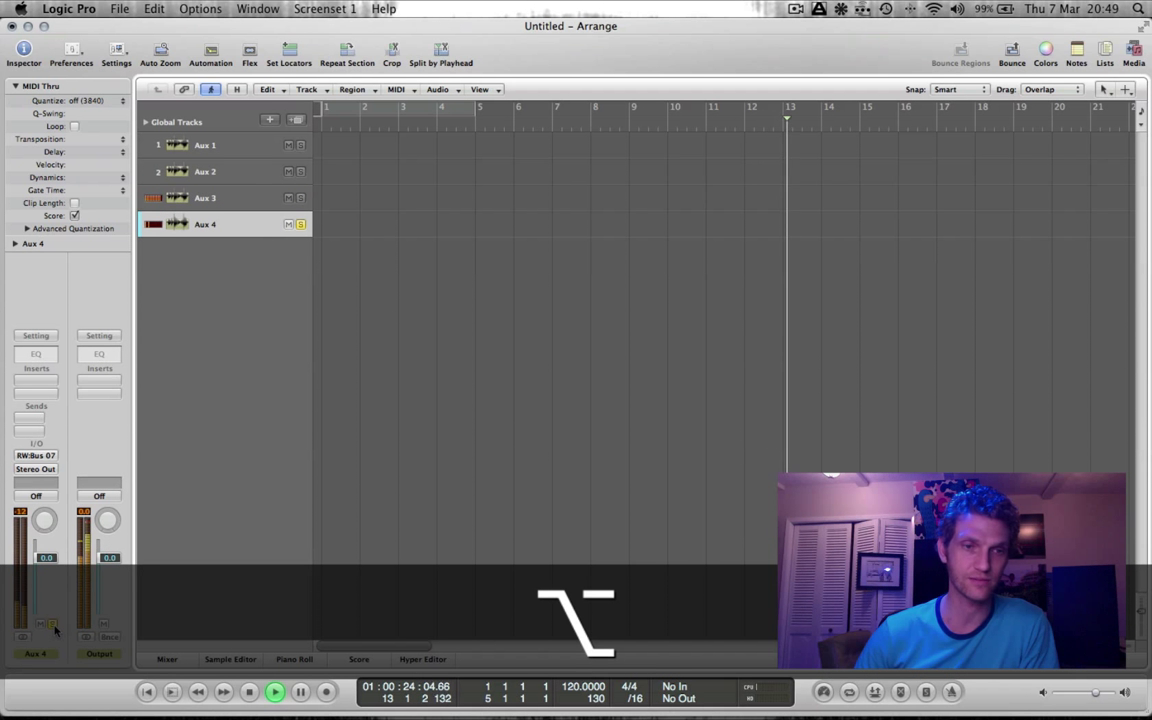
- Move the selection through the aux tracks, then stop playback and return to bar 1
left_click(254, 200, "alt")
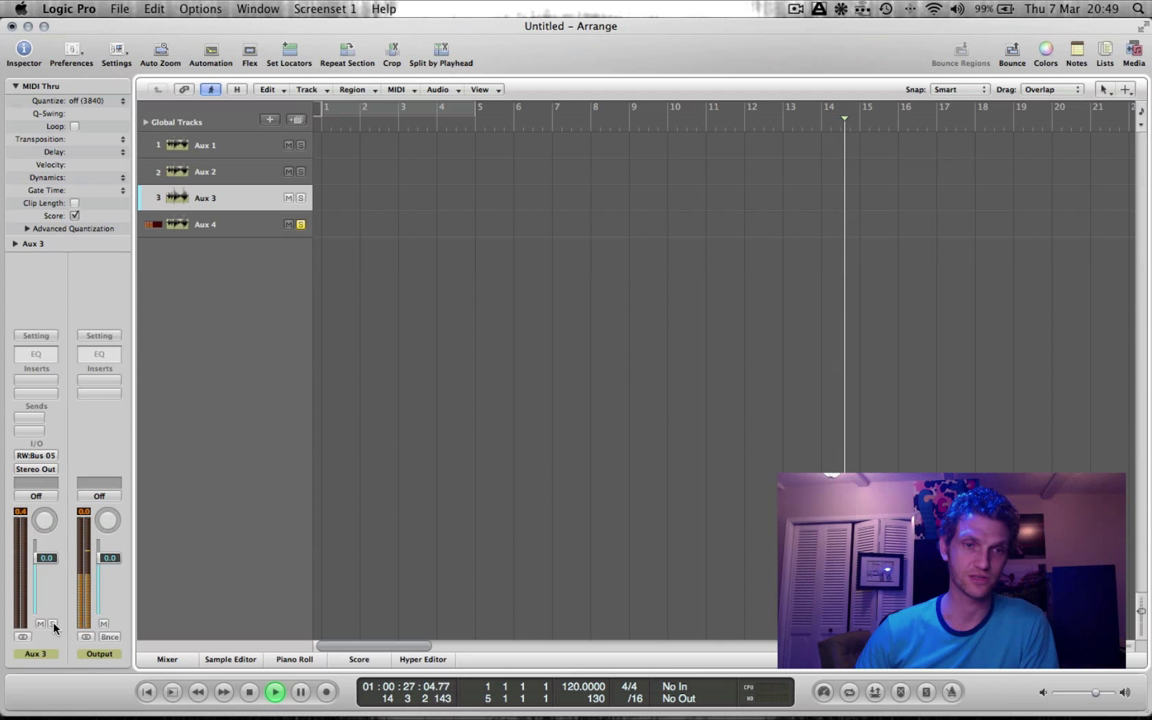
key("Up")
key("Up")
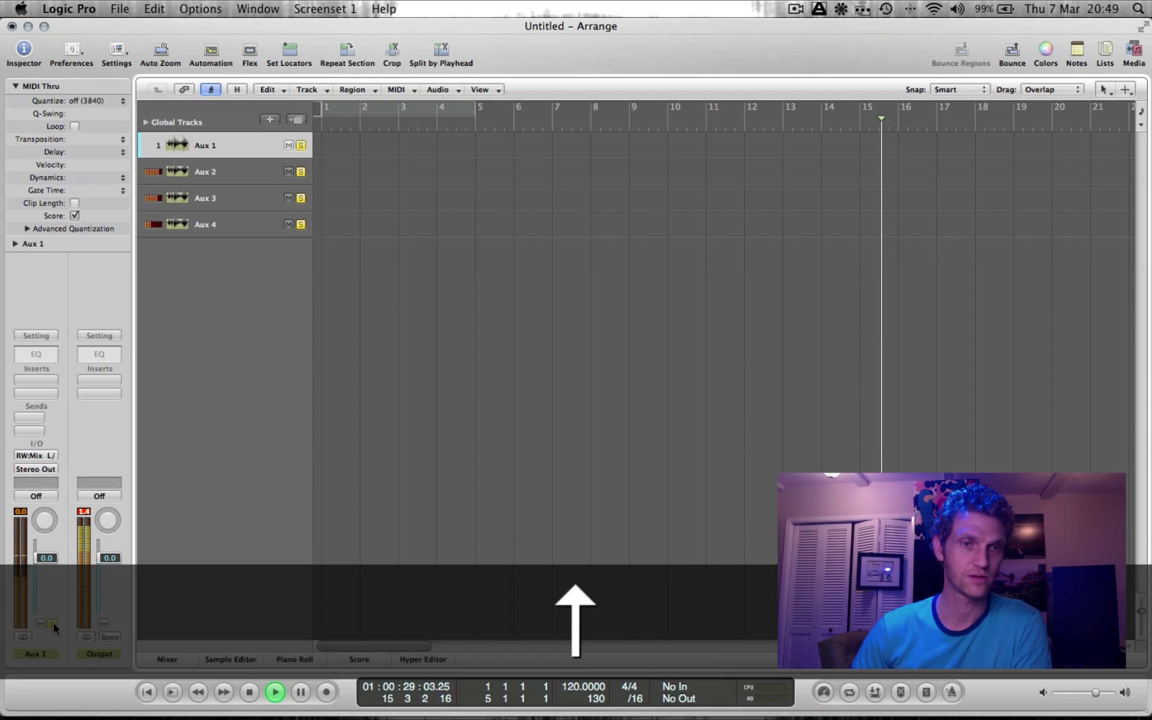
key("Down")
key("Down")
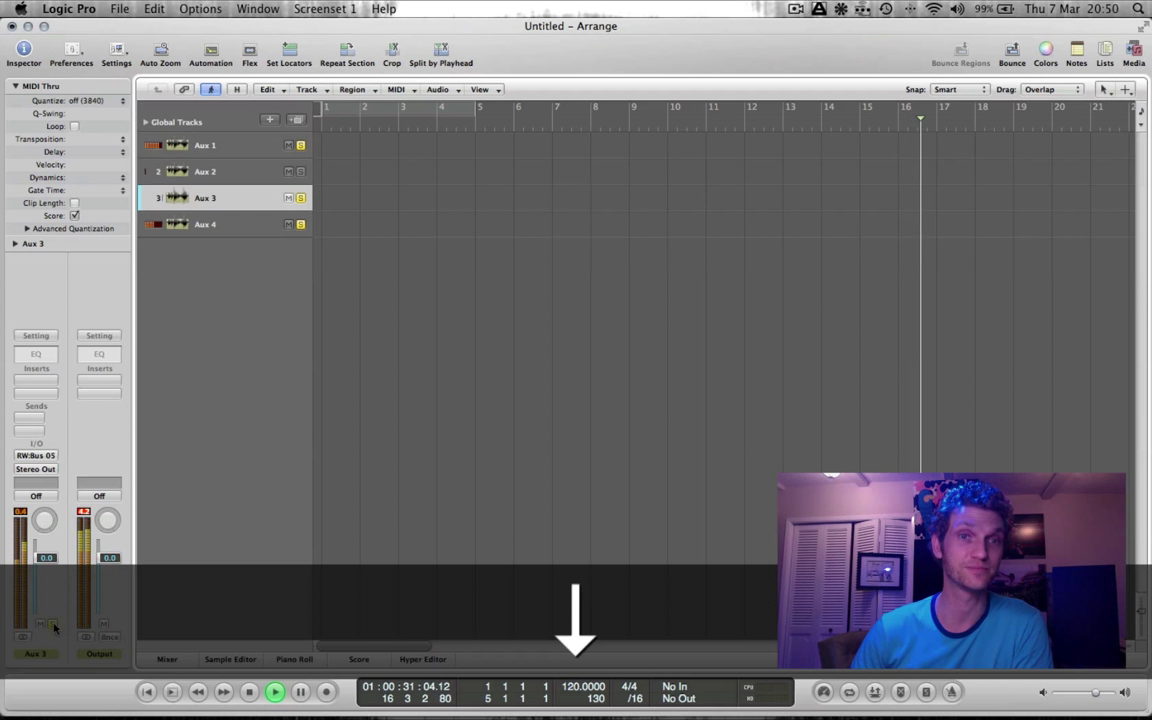
key("Down")
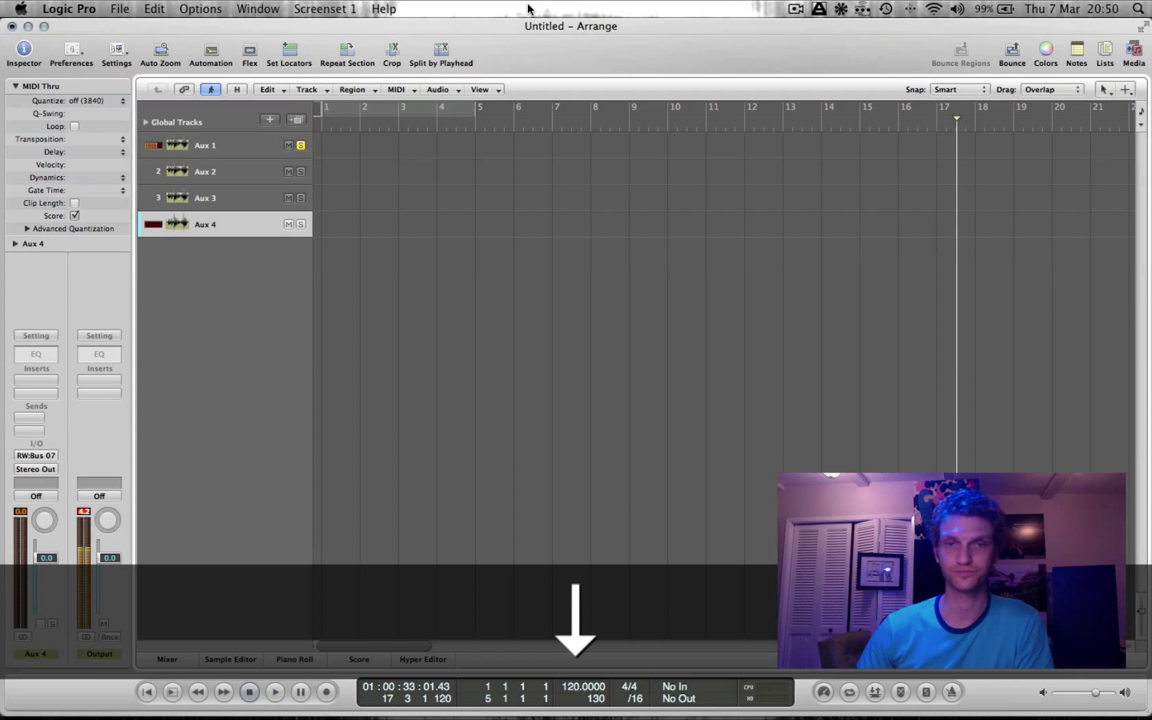
key("Return")
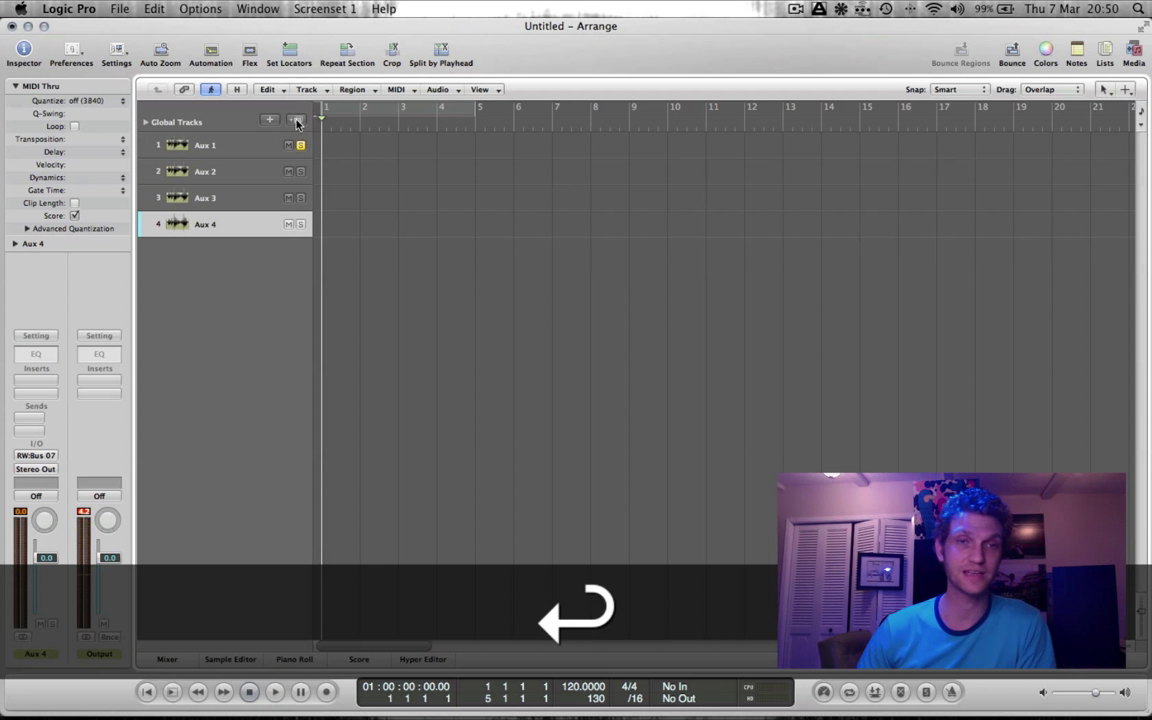
- Confirm Aux 1's input is RW:Mix L/R, then switch back to Ableton Live
left_click(202, 148)
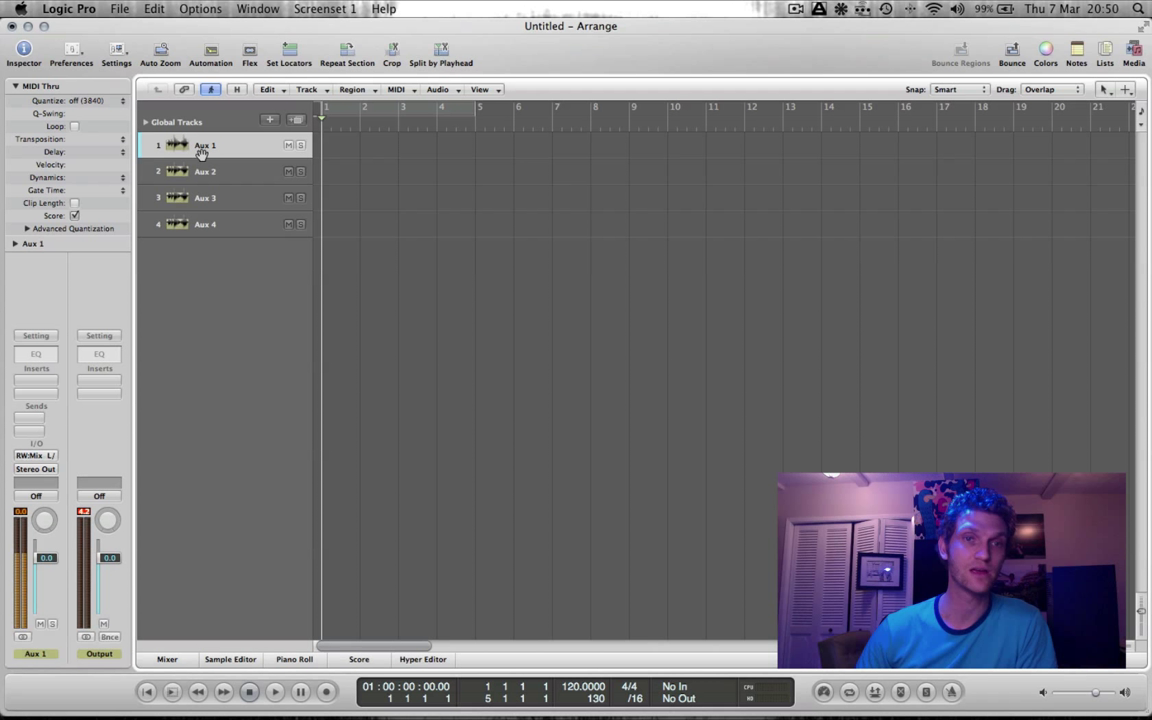
left_click(32, 456)
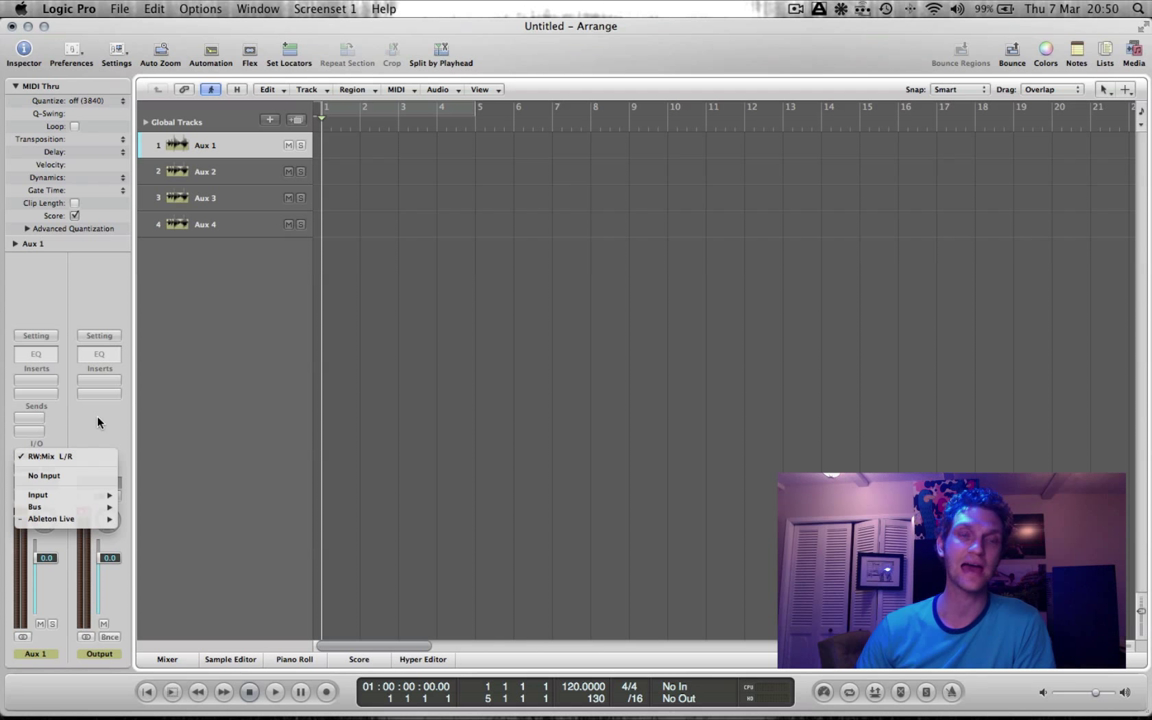
left_click(50, 484)
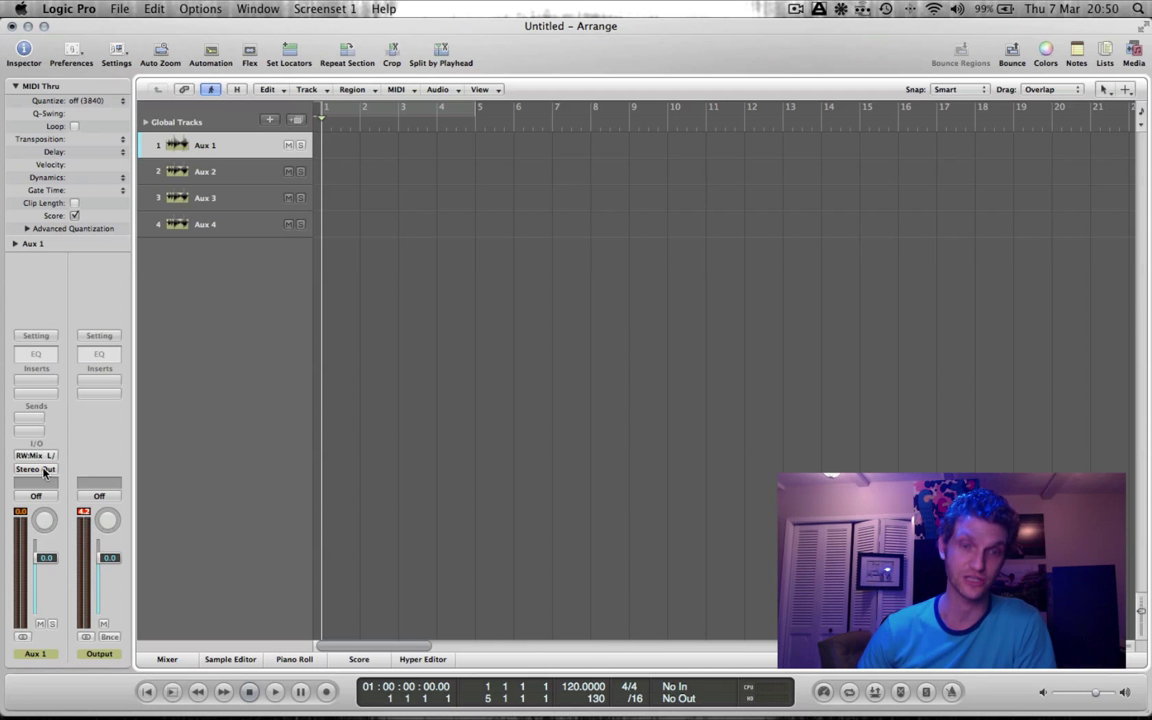
key("super+Tab")
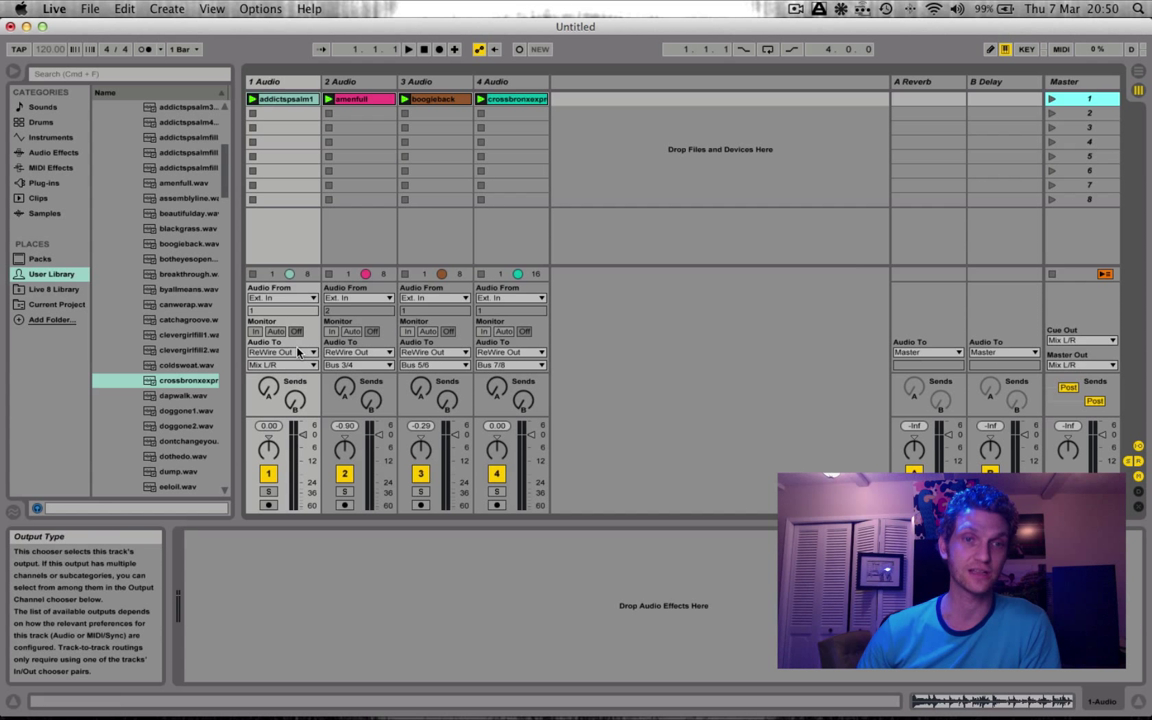
left_click(296, 355)
left_click(292, 364)
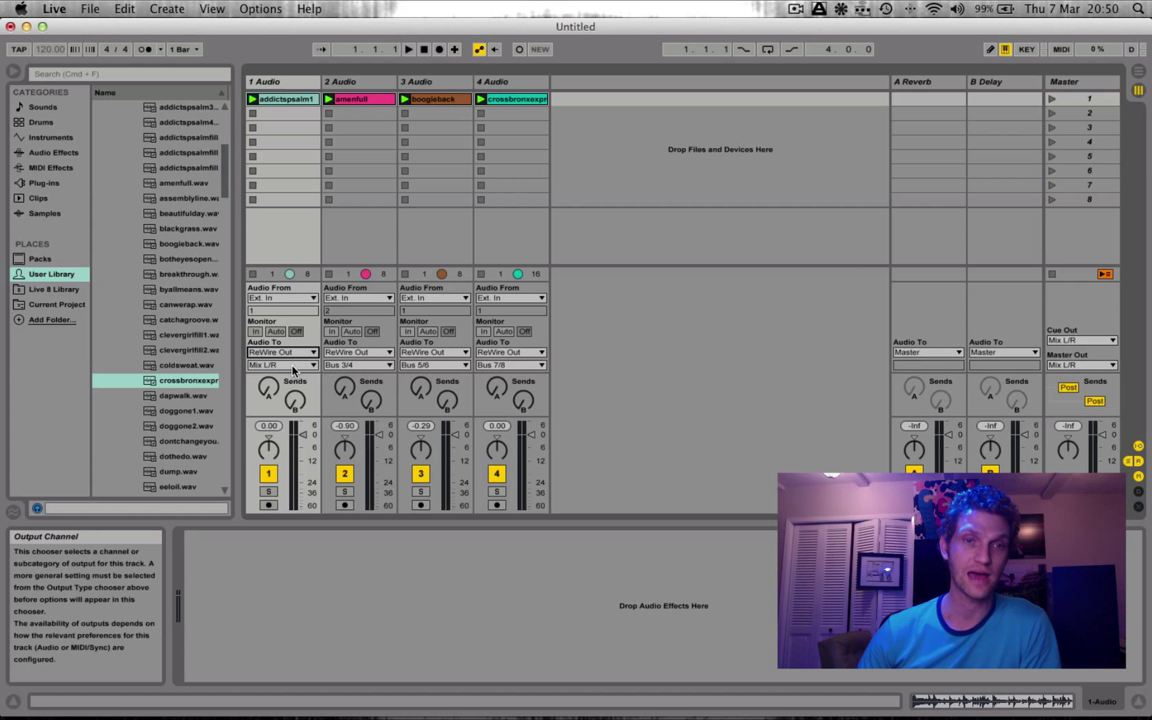
left_click(293, 366)
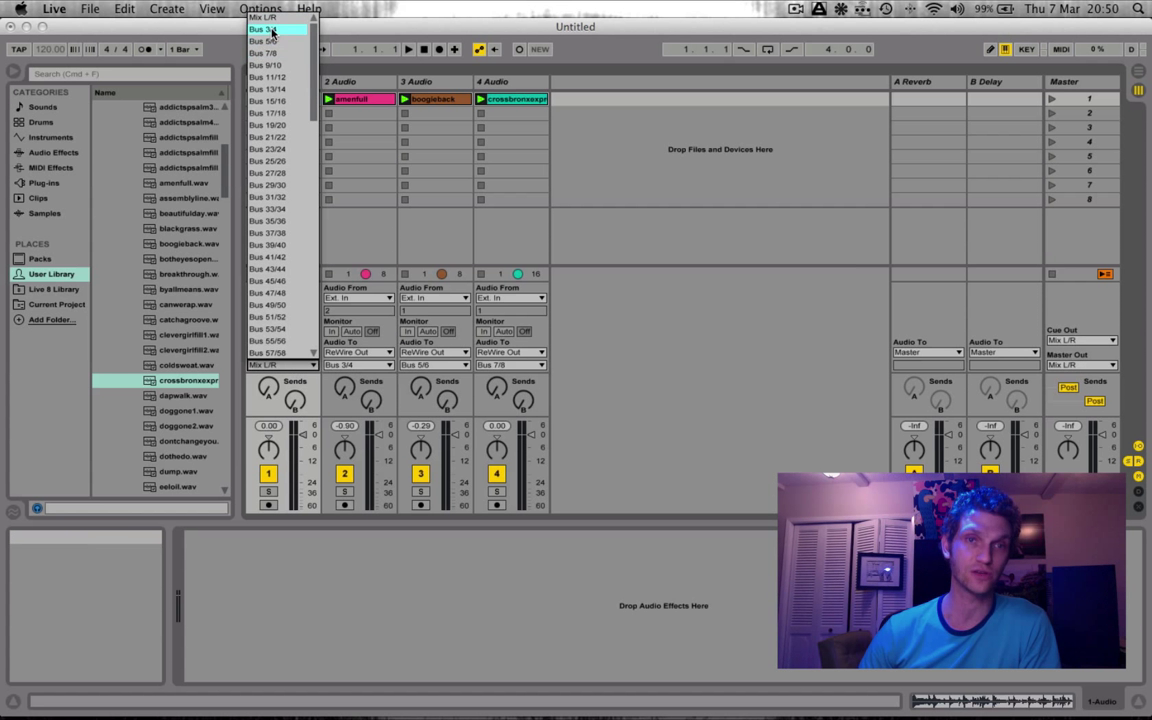
left_click(600, 212)
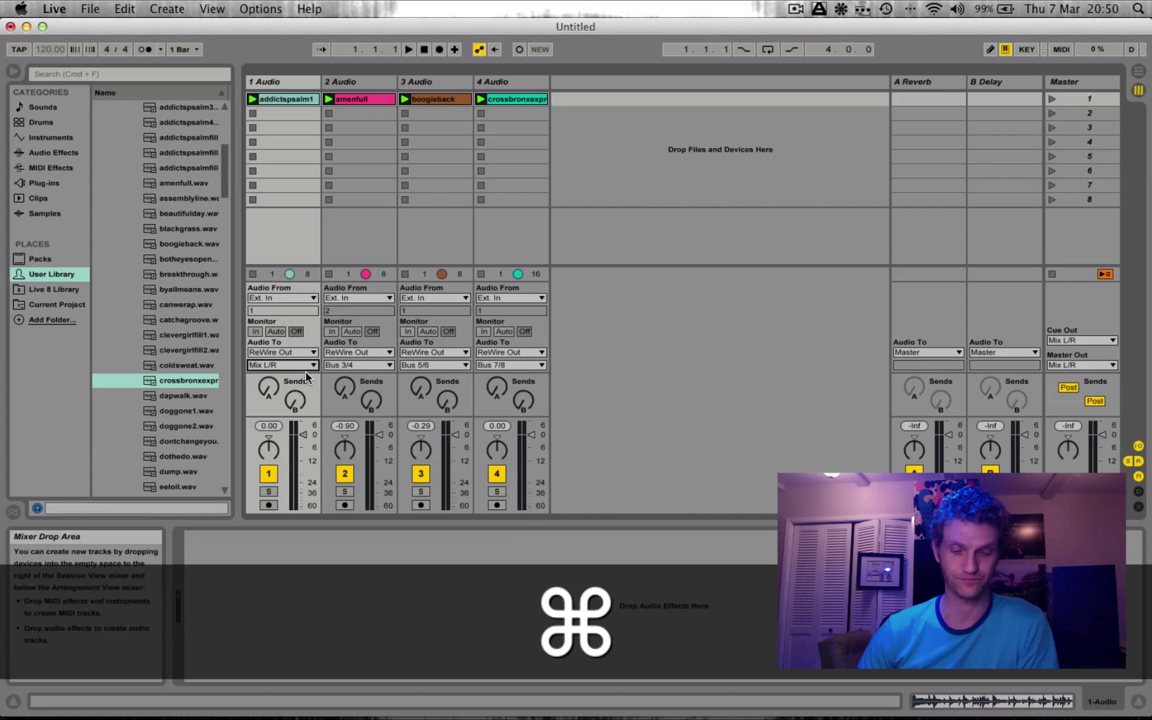
- Switch from Ableton Live back to Logic Pro's arrangement of Aux 1–4
key("super+Tab")
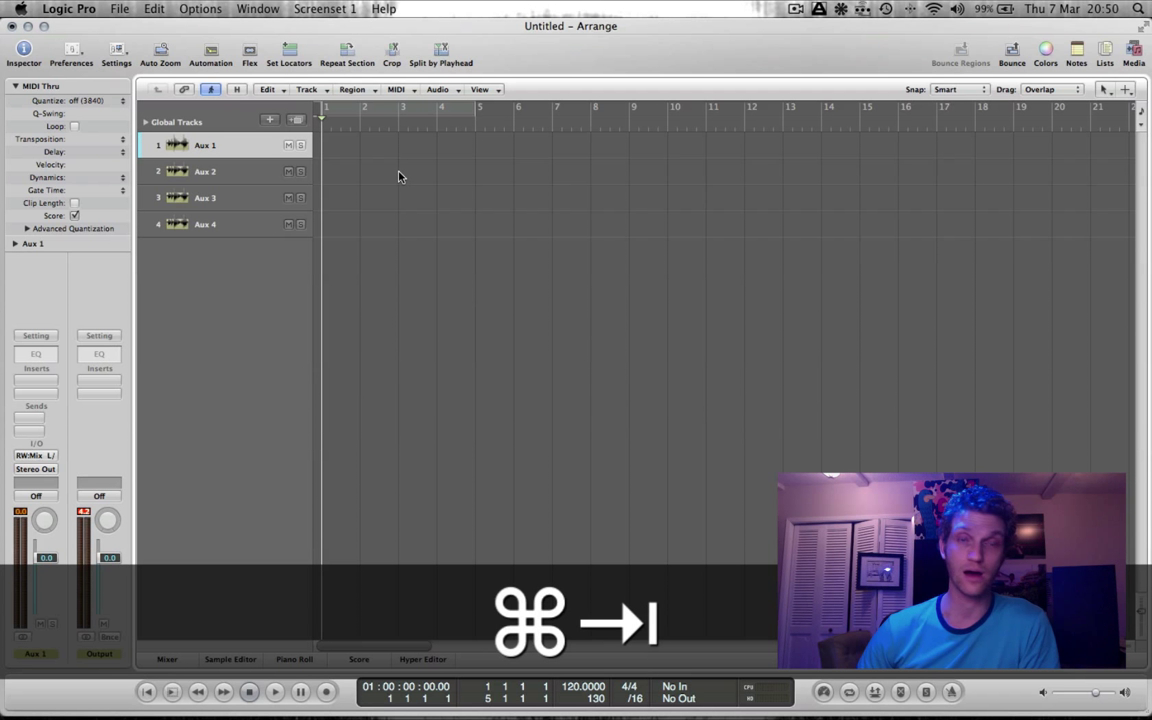